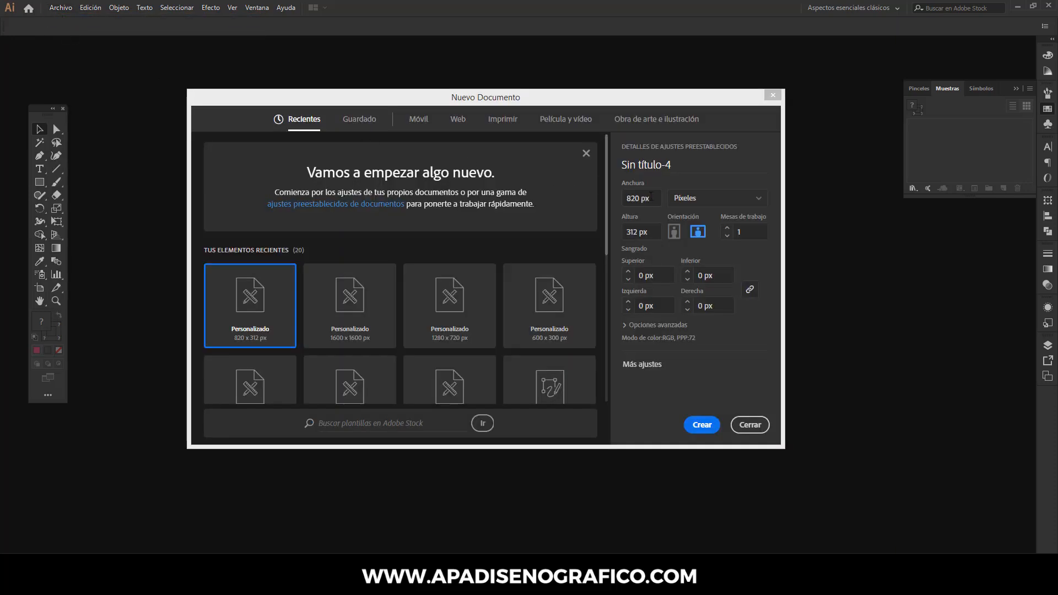
- Create a new document 820 px wide and 312 px high
click(651, 199)
click(652, 232)
click(702, 425)
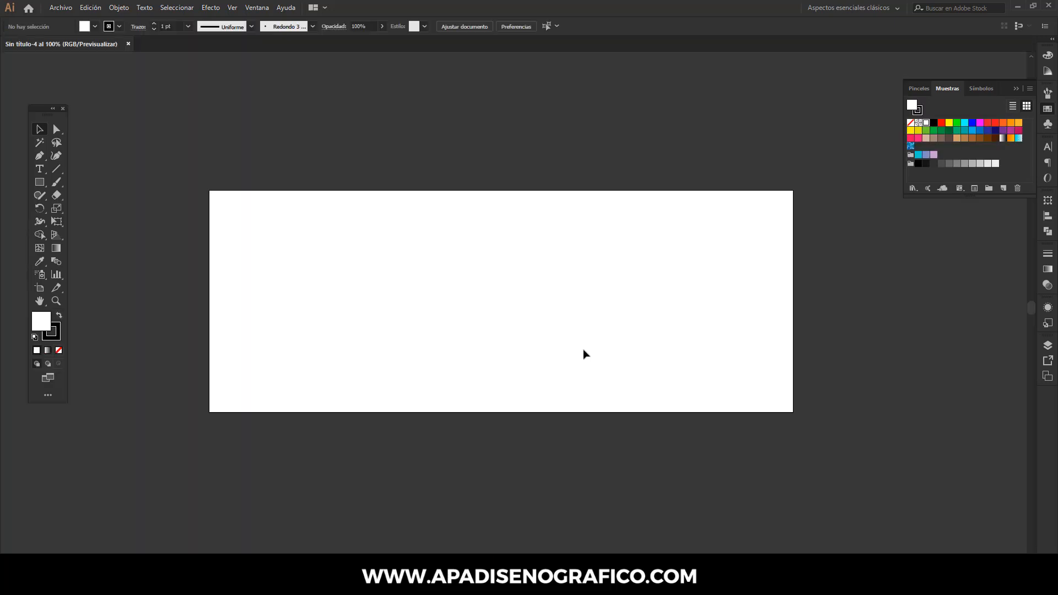
- Set the default fill to black and the stroke to none
click(59, 315)
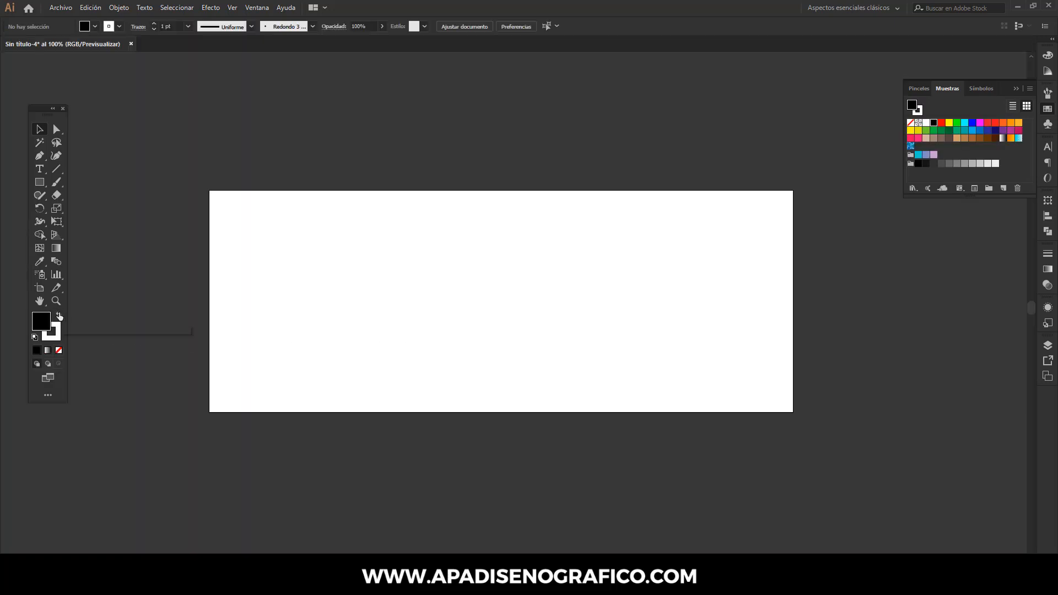
click(53, 332)
click(59, 350)
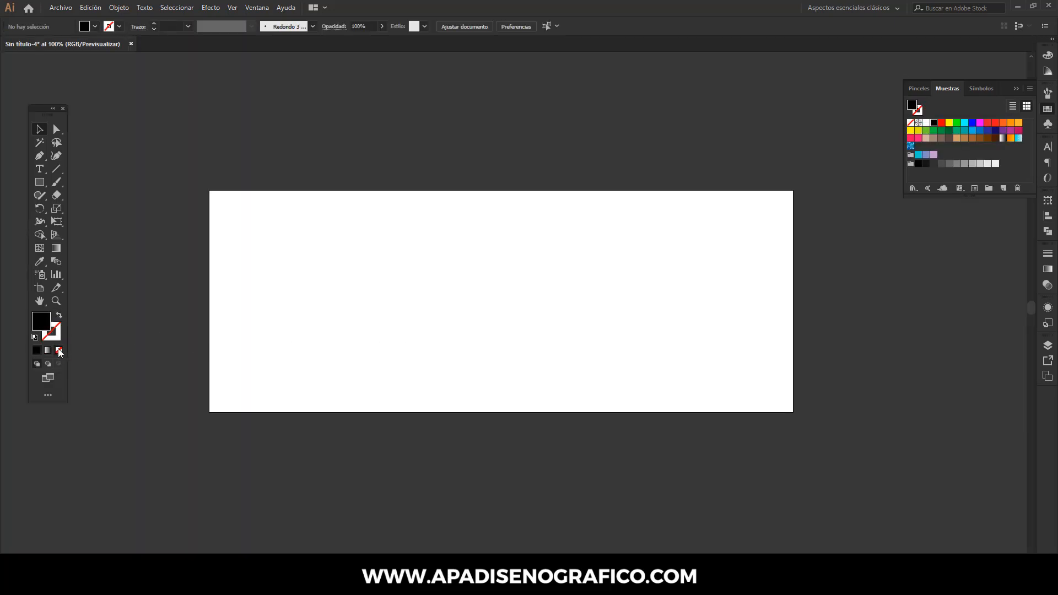
- Create a rectangle 781.374 px wide and 273.374 px high
click(40, 183)
click(339, 292)
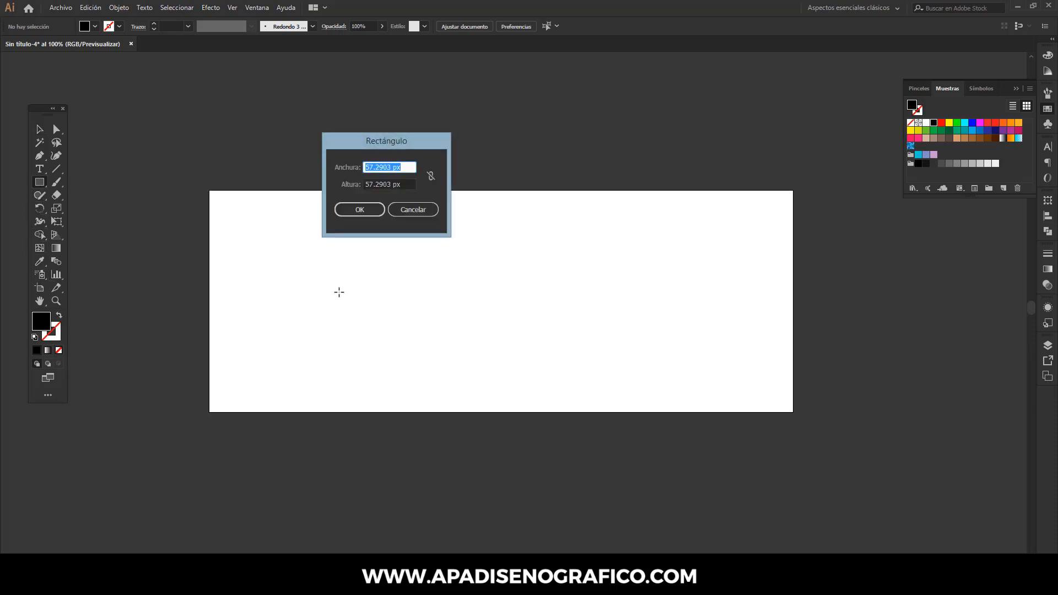
drag(380, 138, 500, 148)
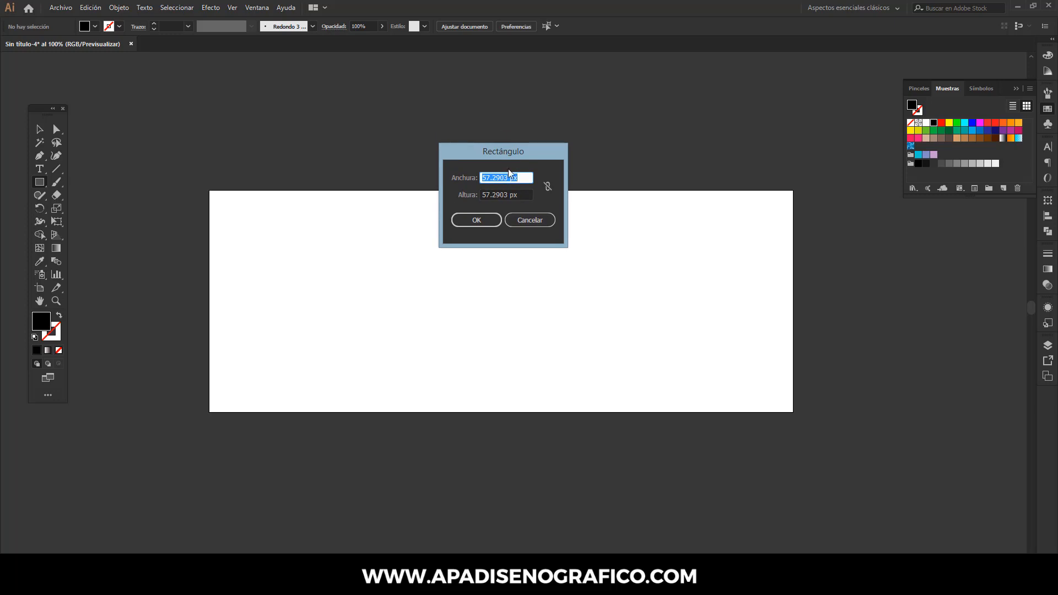
text(781.374)
click(526, 193)
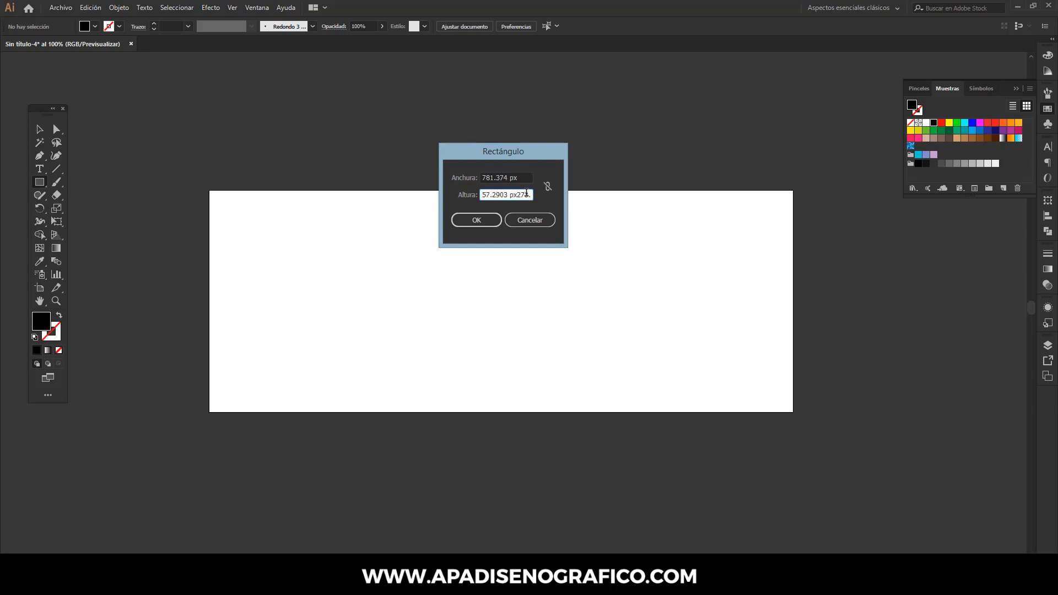
text(273.374)
drag(505, 195, 478, 192)
key(BackSpace)
click(478, 214)
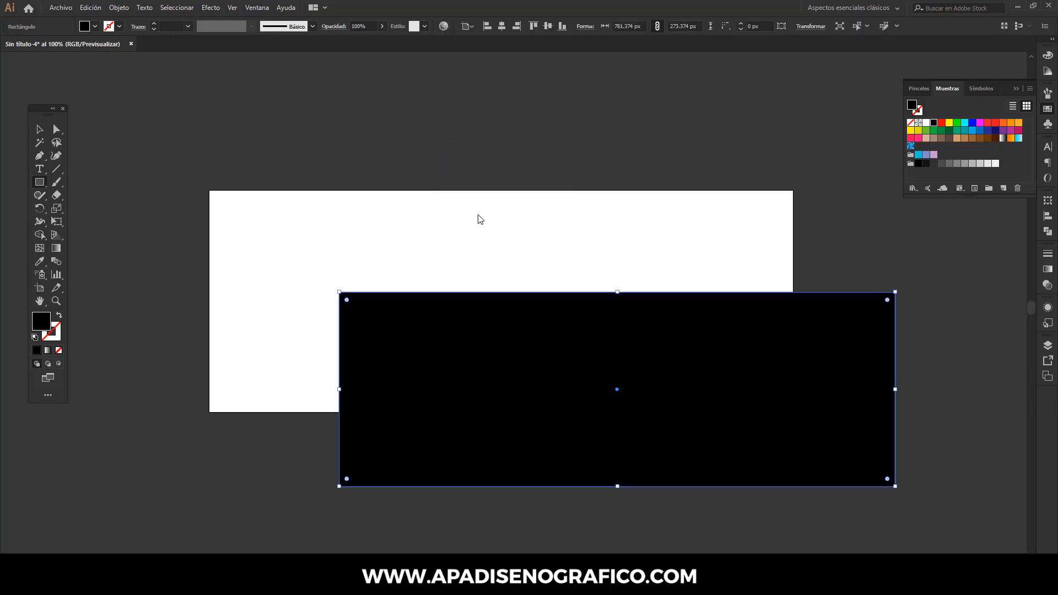
- Change the large rectangle's fill color from the color picker to light blue
double_click(43, 326)
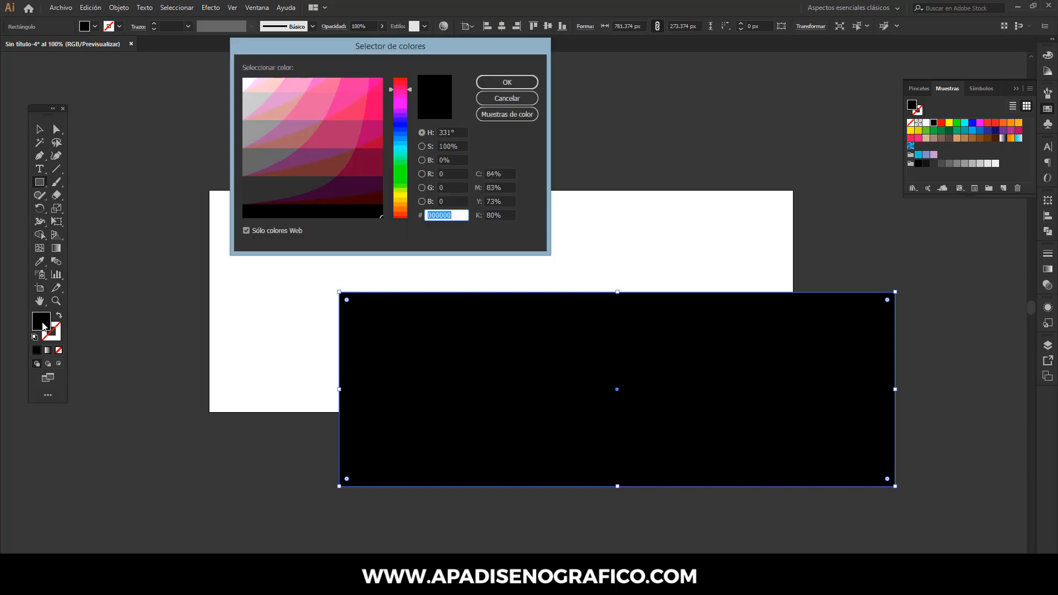
text(aebaf8)
click(485, 82)
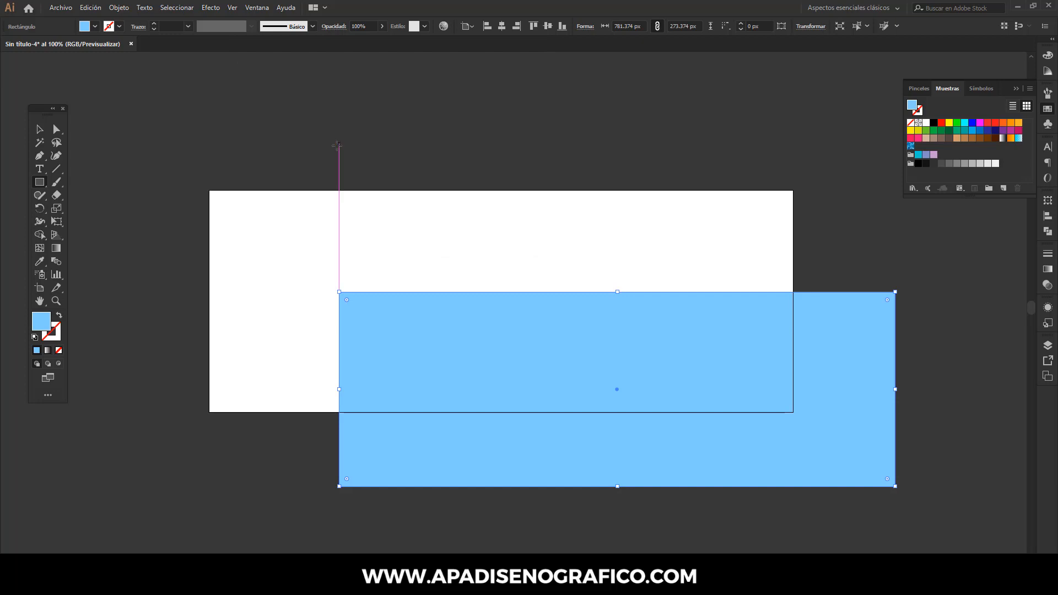
- Place two light blue squares of about 63 px side by side above the artboard and recolor the second one pink
drag(335, 144, 392, 145)
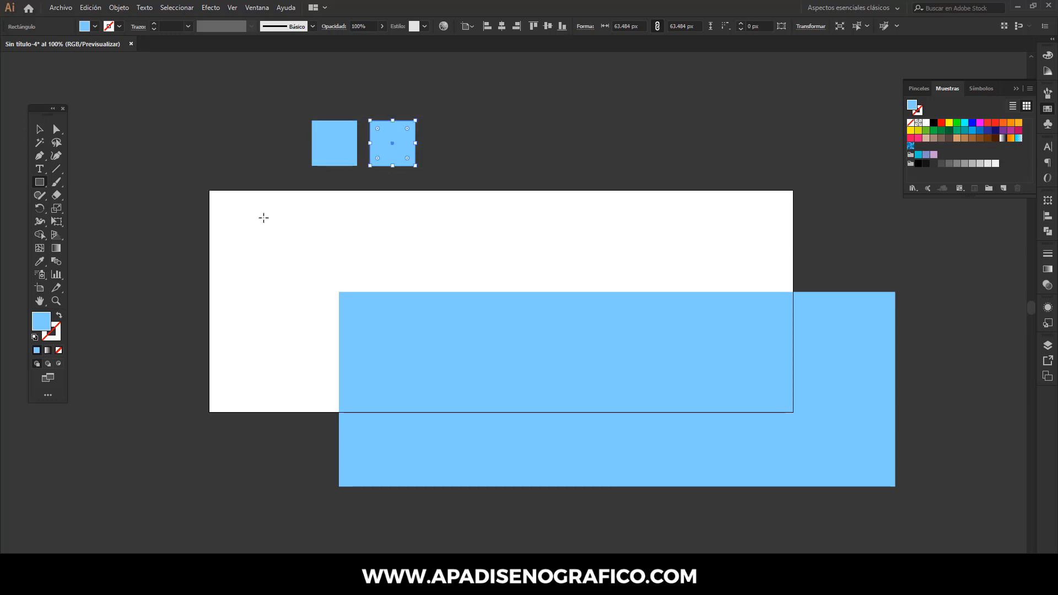
double_click(43, 328)
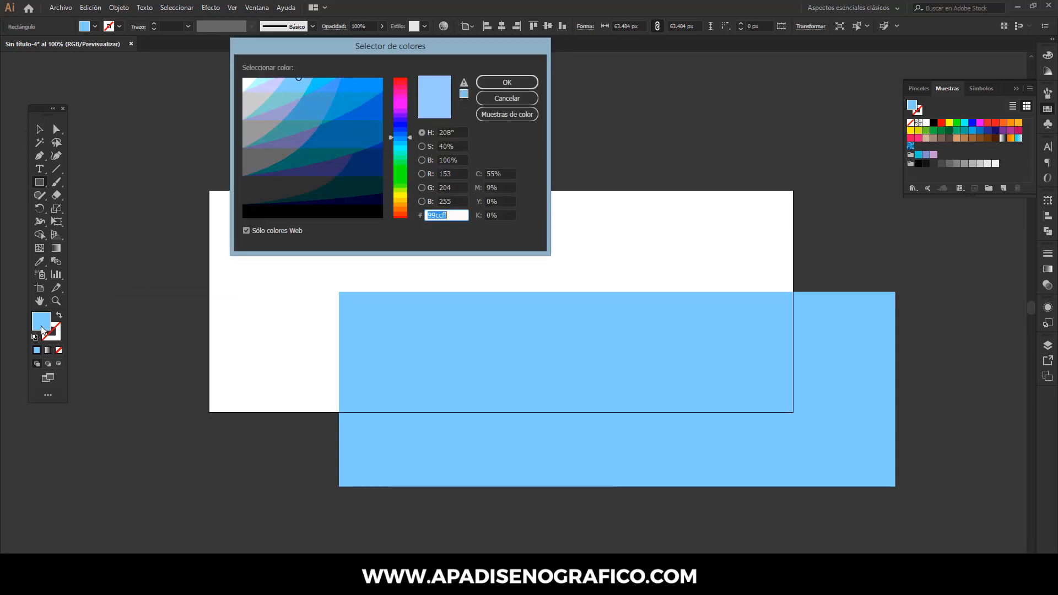
text(ff0078)
click(520, 82)
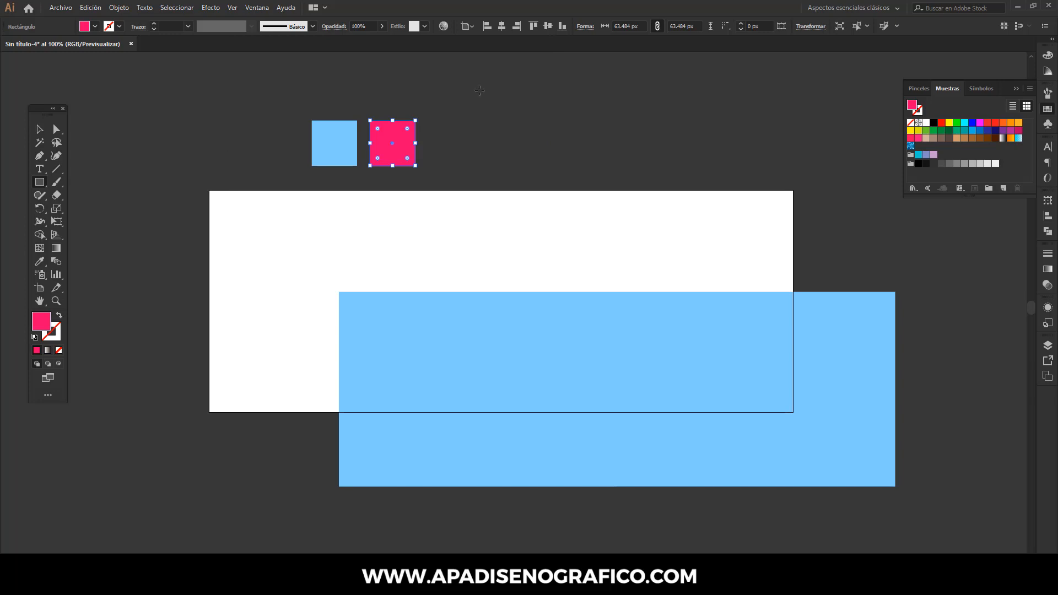
- Save the two squares' colors as a new swatch color group from the selected artwork, and delete the squares
click(40, 129)
drag(207, 84, 456, 175)
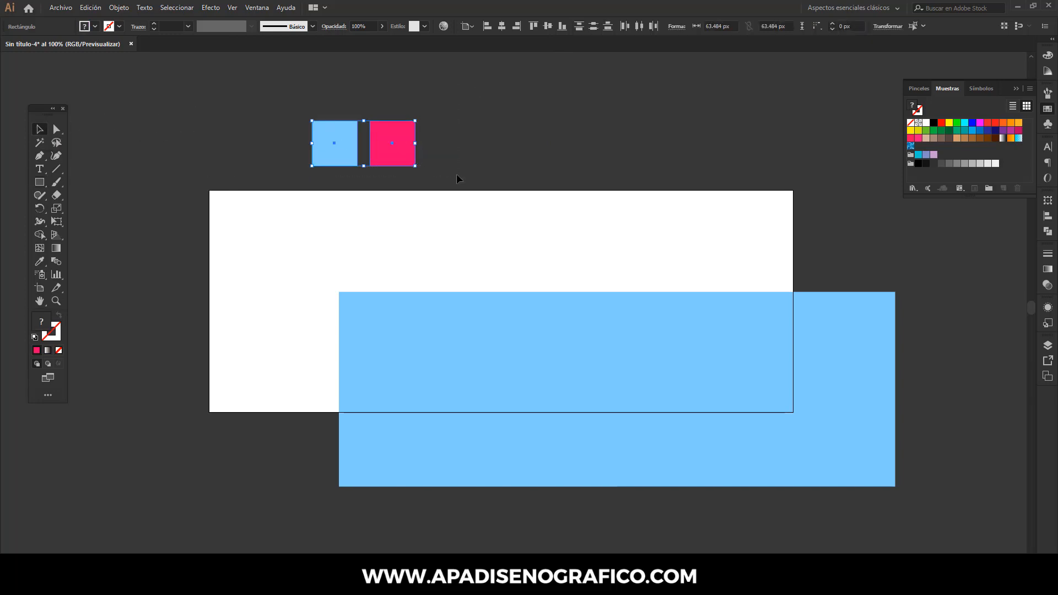
click(1029, 88)
click(958, 106)
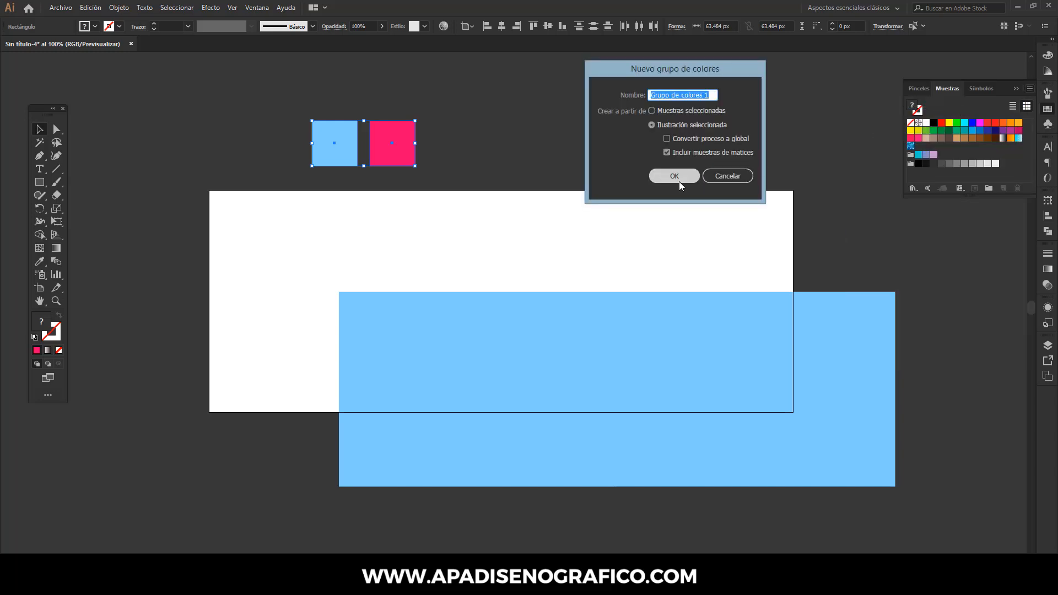
click(678, 177)
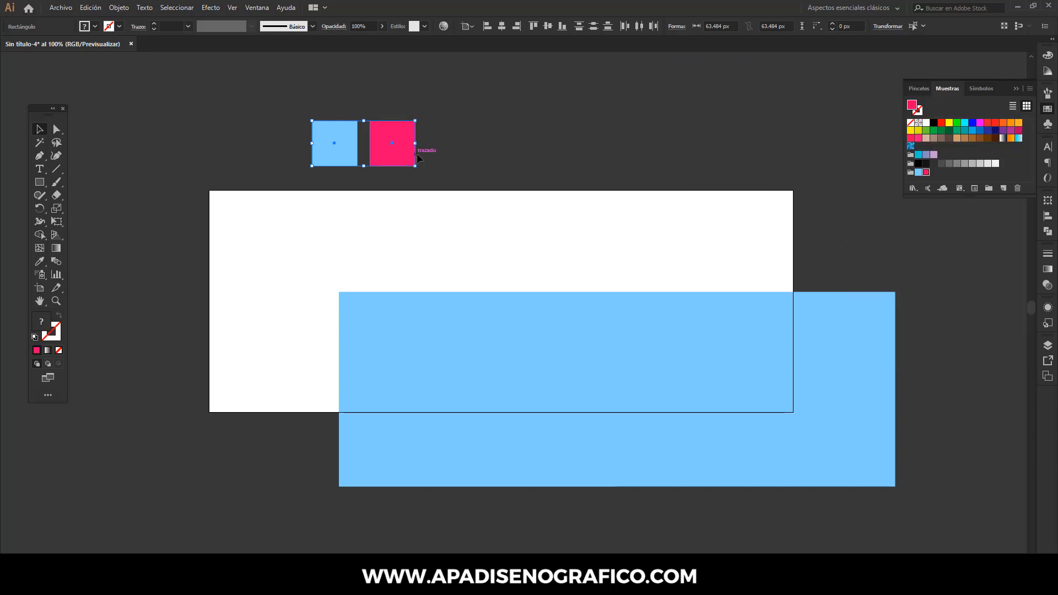
key(Delete)
- Apply a linear gradient to the large rectangle and set its end color stop to the saved pink swatch
click(419, 310)
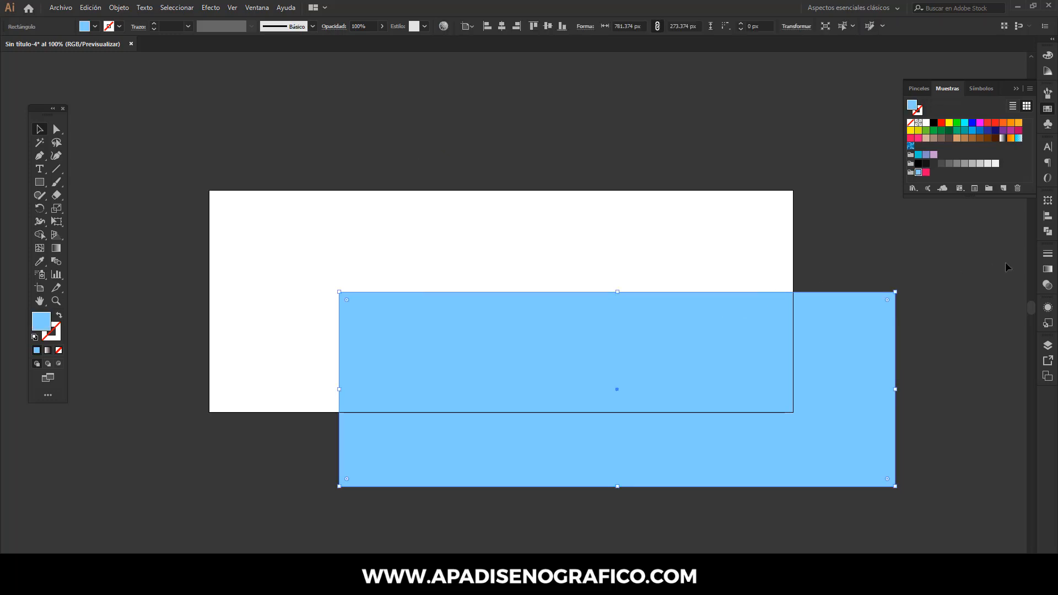
click(1048, 269)
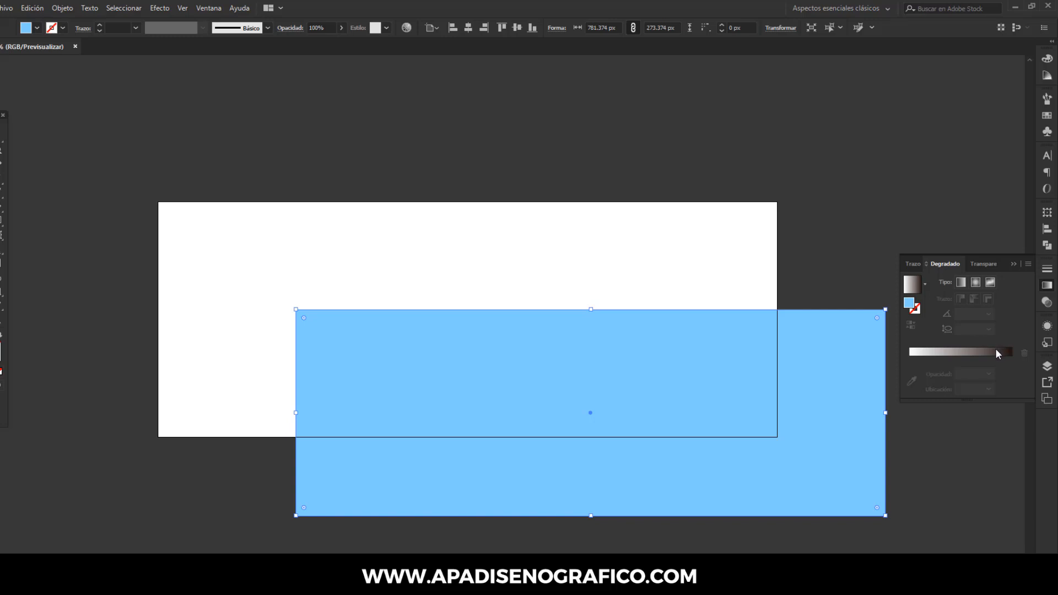
click(995, 351)
click(1011, 374)
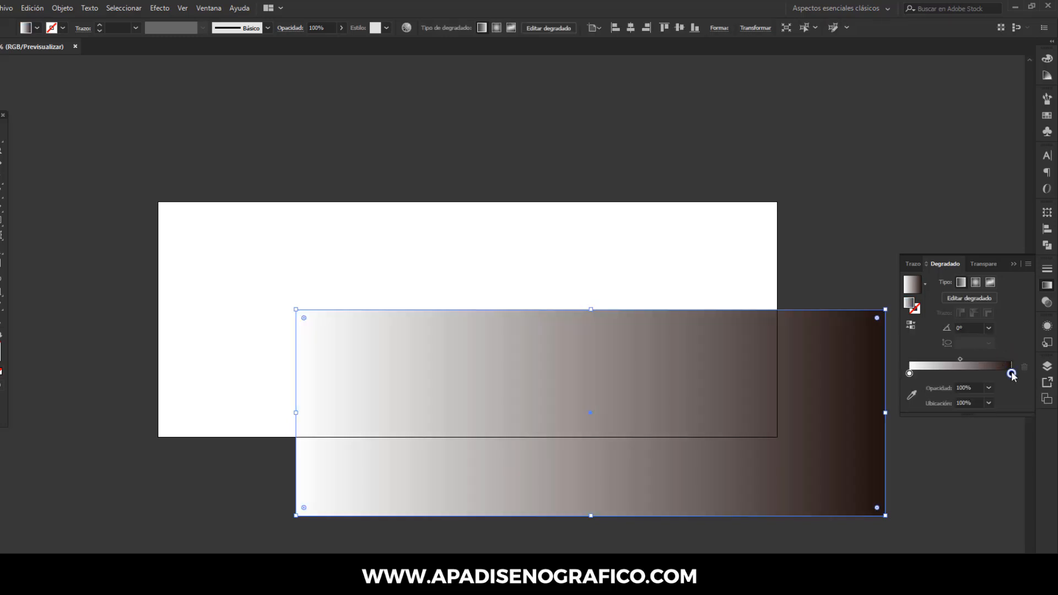
double_click(1011, 374)
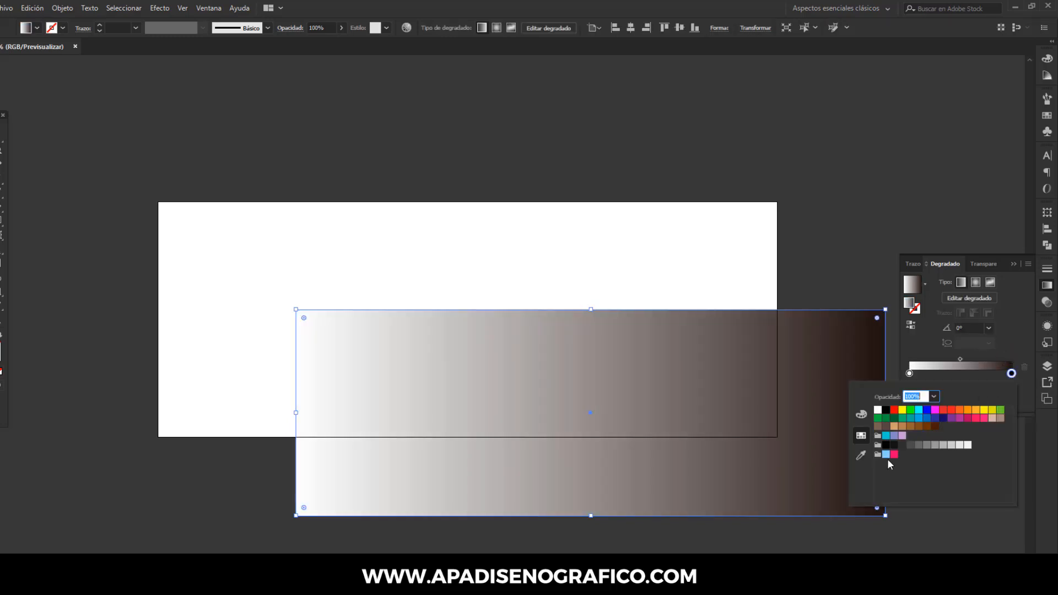
click(894, 455)
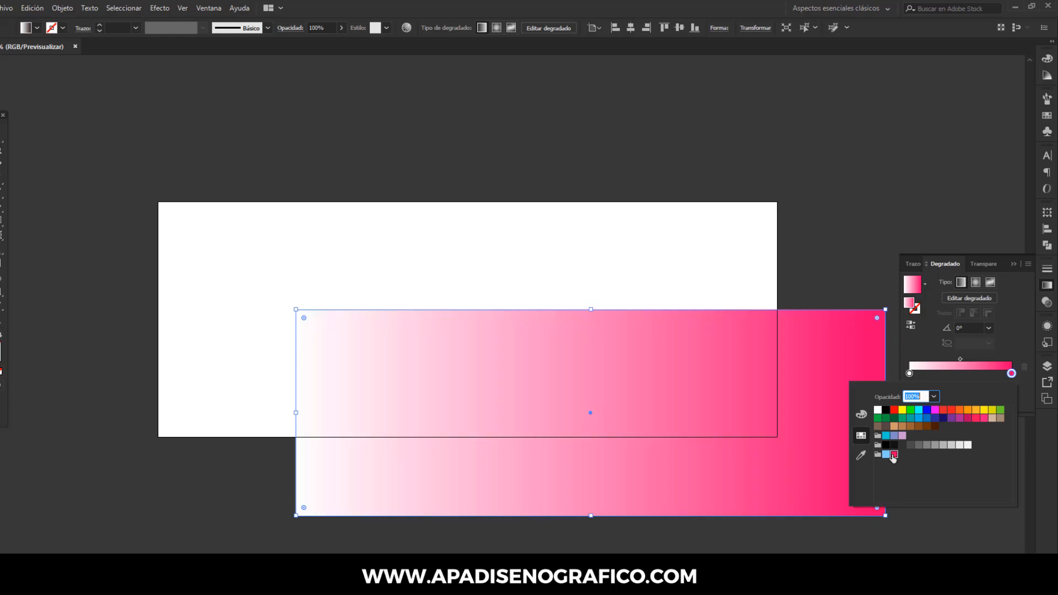
- Set the gradient's starting color stop to the saved light blue swatch
click(910, 373)
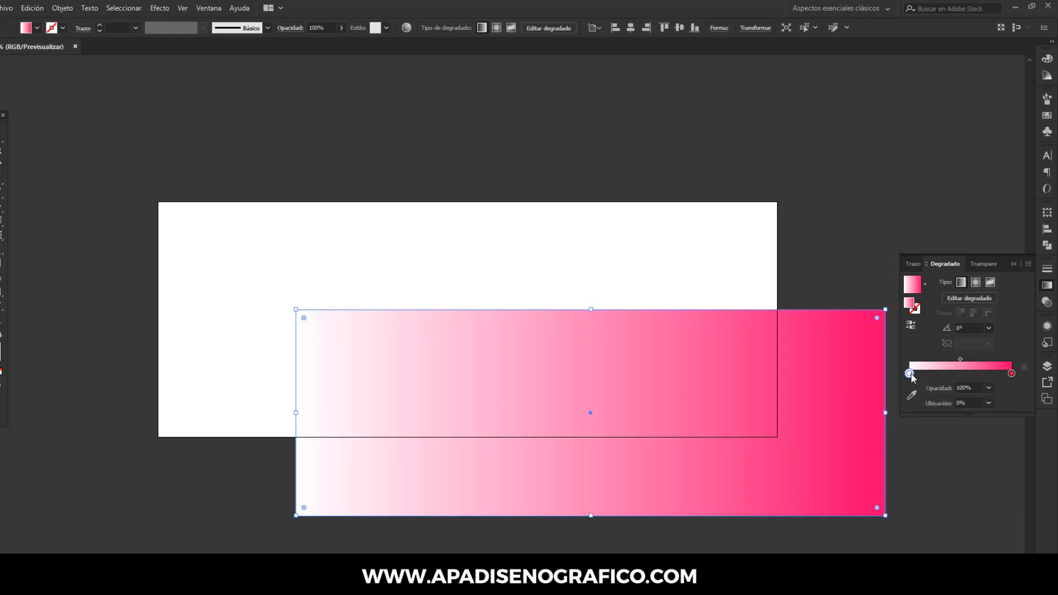
double_click(910, 373)
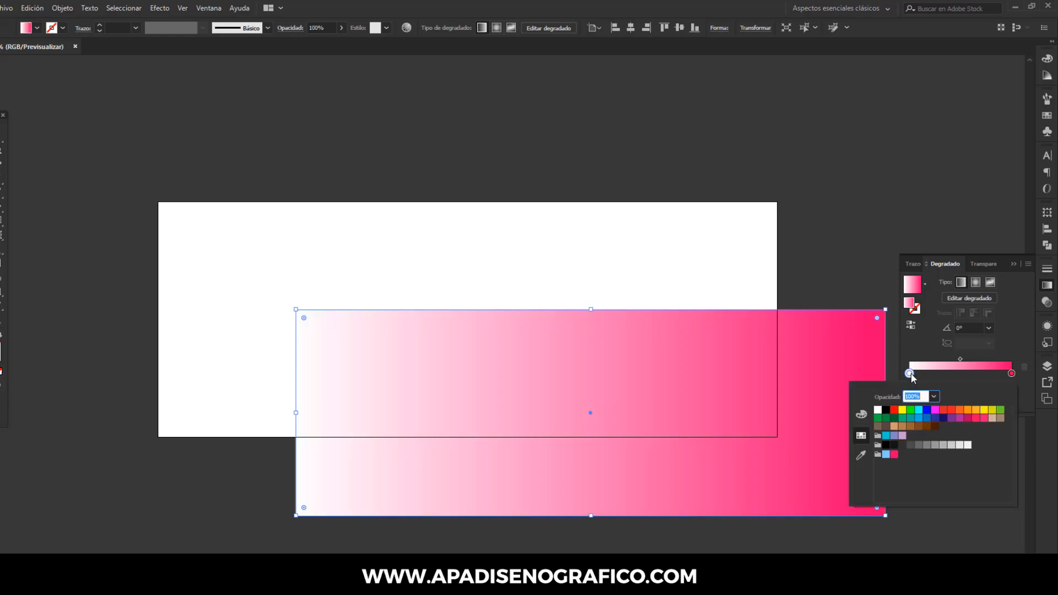
click(886, 454)
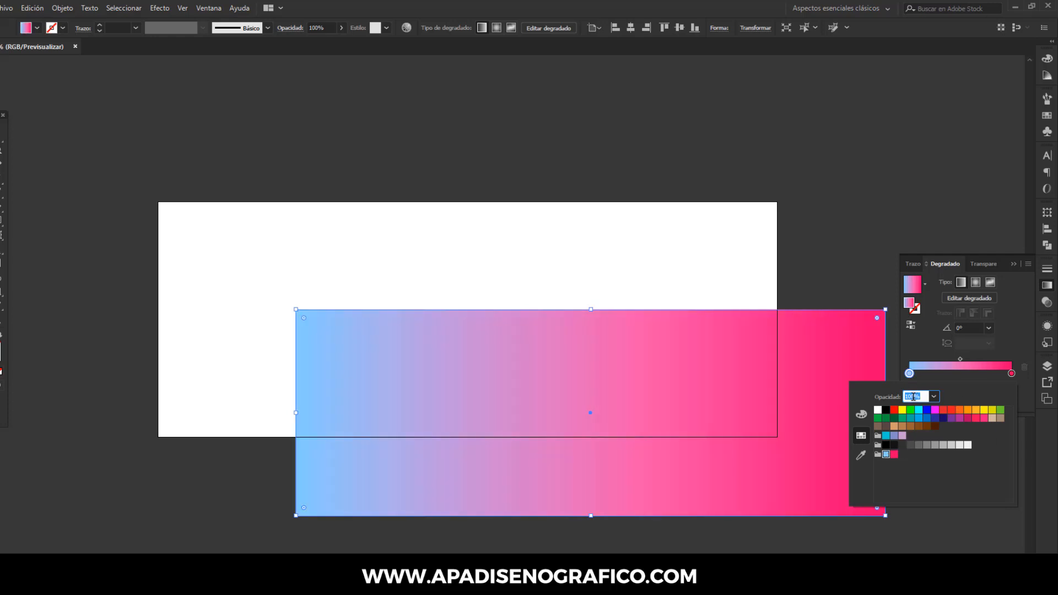
click(1009, 348)
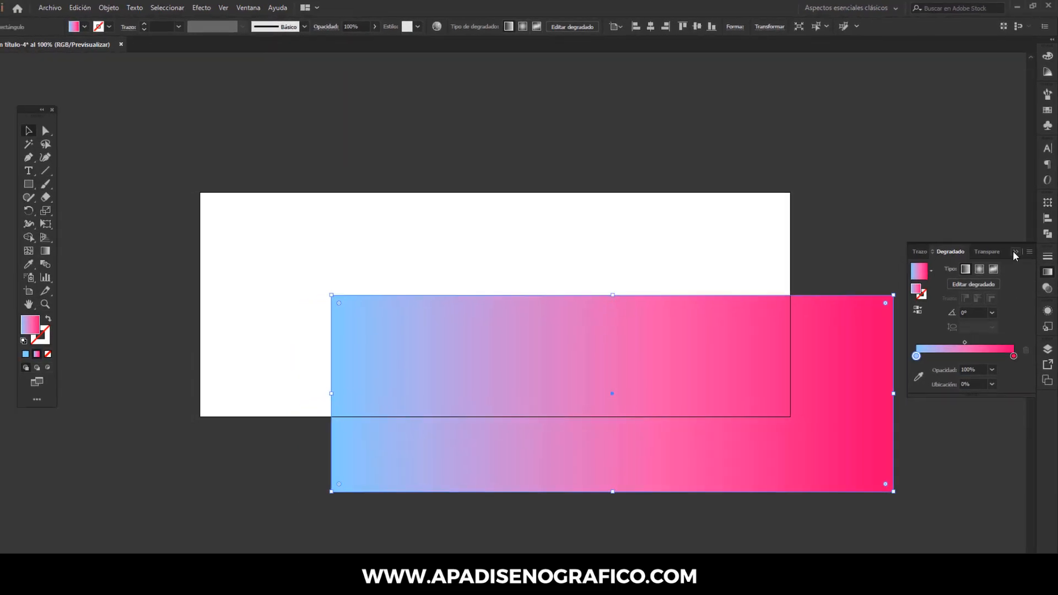
click(1013, 263)
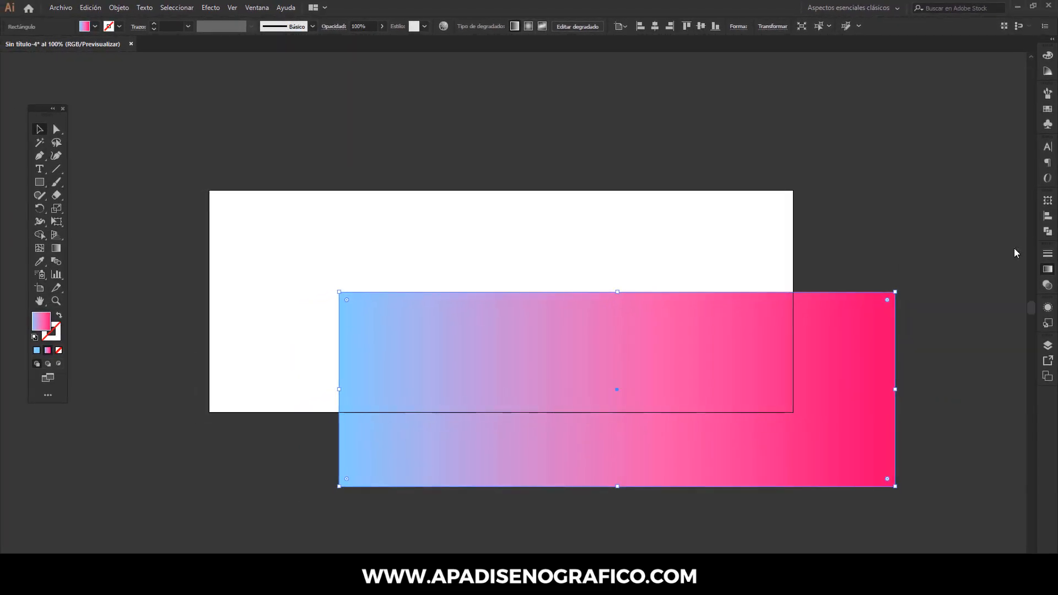
- Center the rectangle horizontally and vertically on the artboard and redraw its gradient diagonally at about 150°
click(655, 28)
click(704, 29)
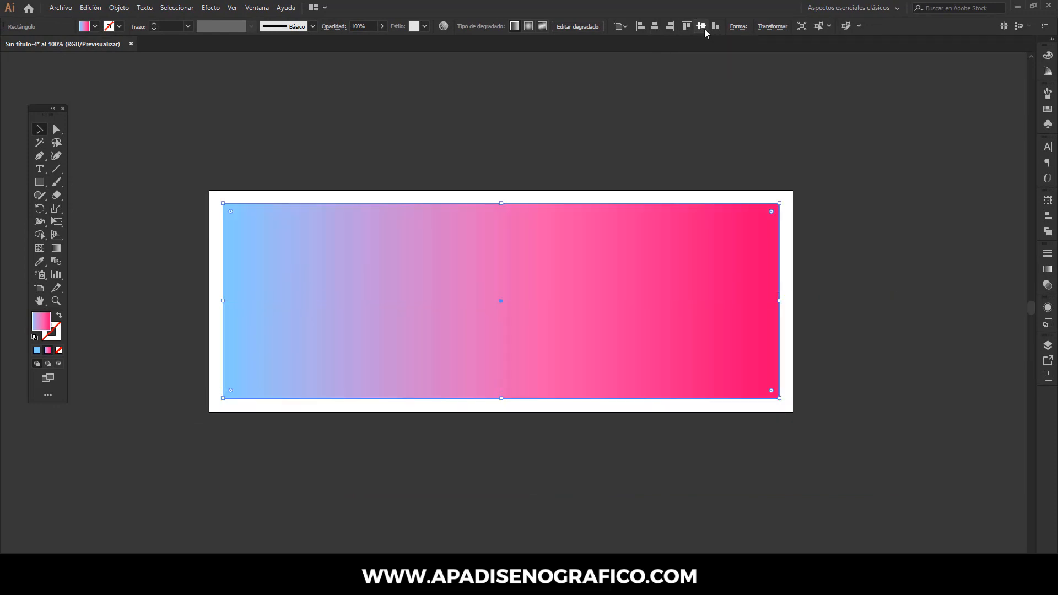
click(57, 248)
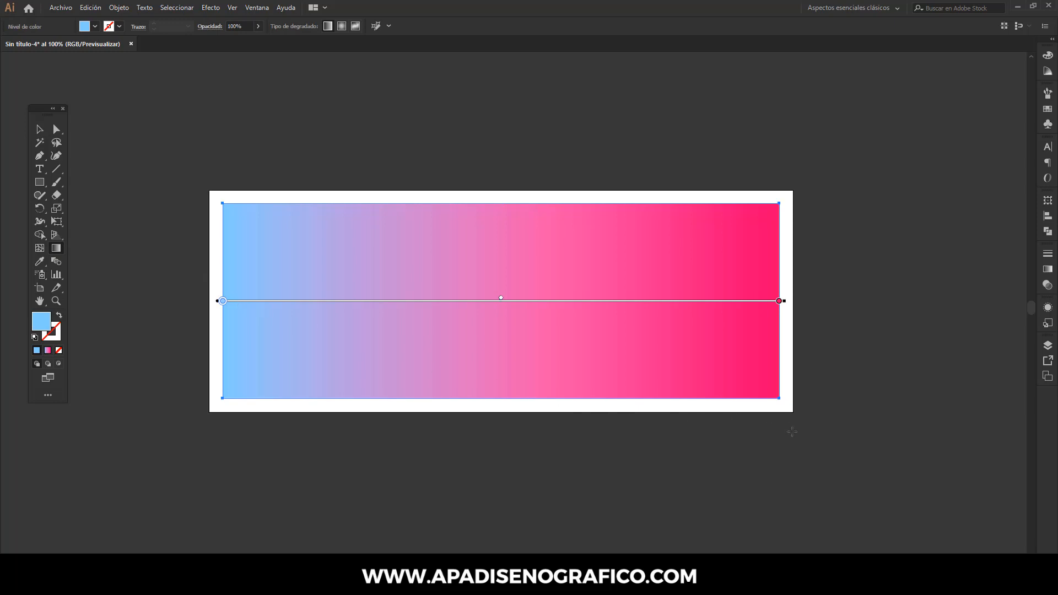
drag(797, 427, 160, 62)
- Reverse the gradient's colors and move its midpoint to about 26%
click(1048, 269)
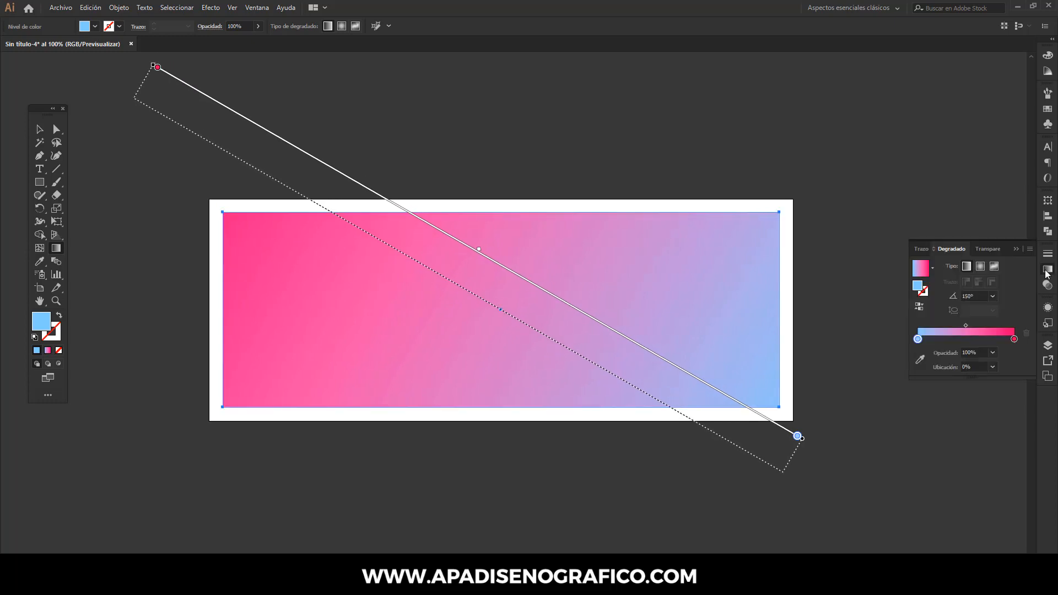
click(919, 307)
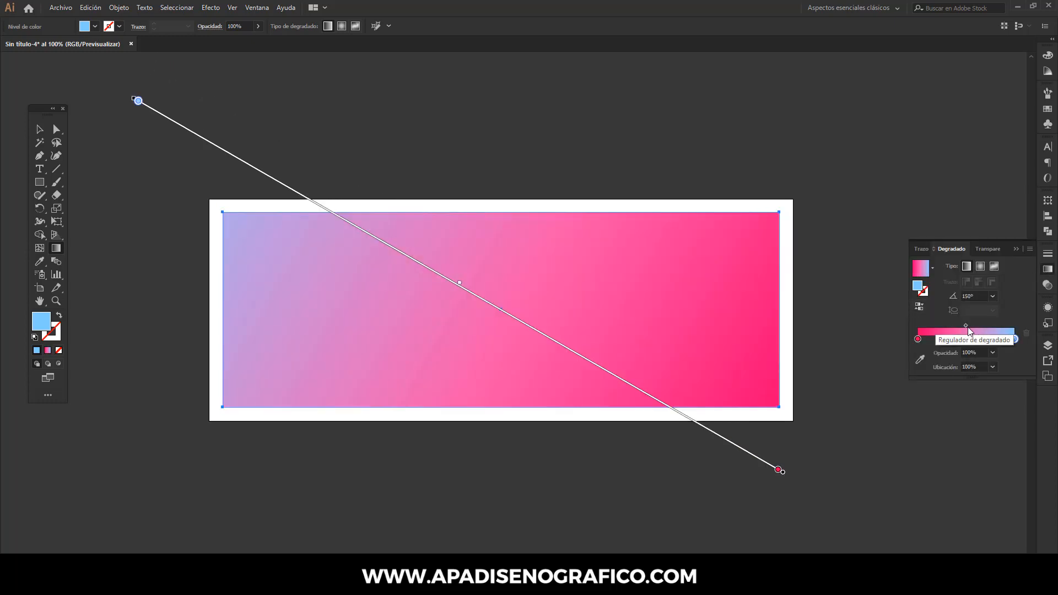
drag(967, 324, 943, 327)
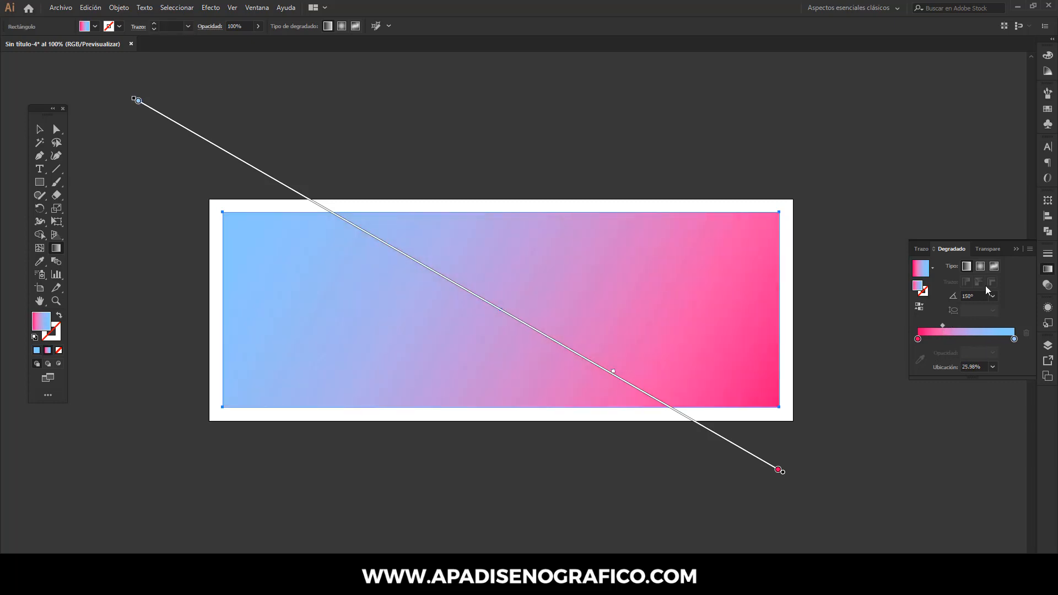
click(1015, 249)
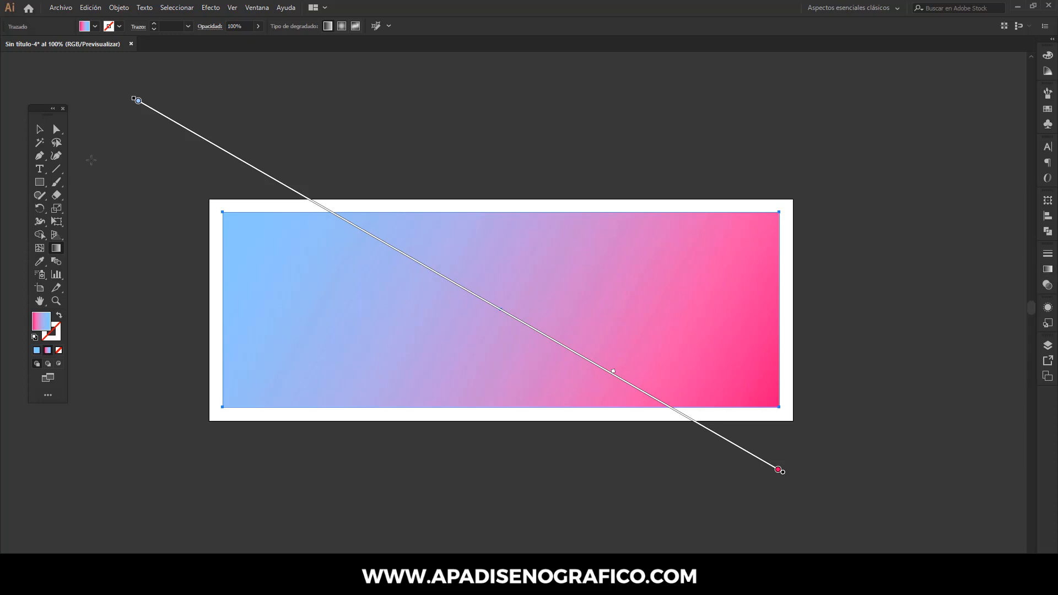
- Copy the gradient rectangle to the clipboard
click(39, 129)
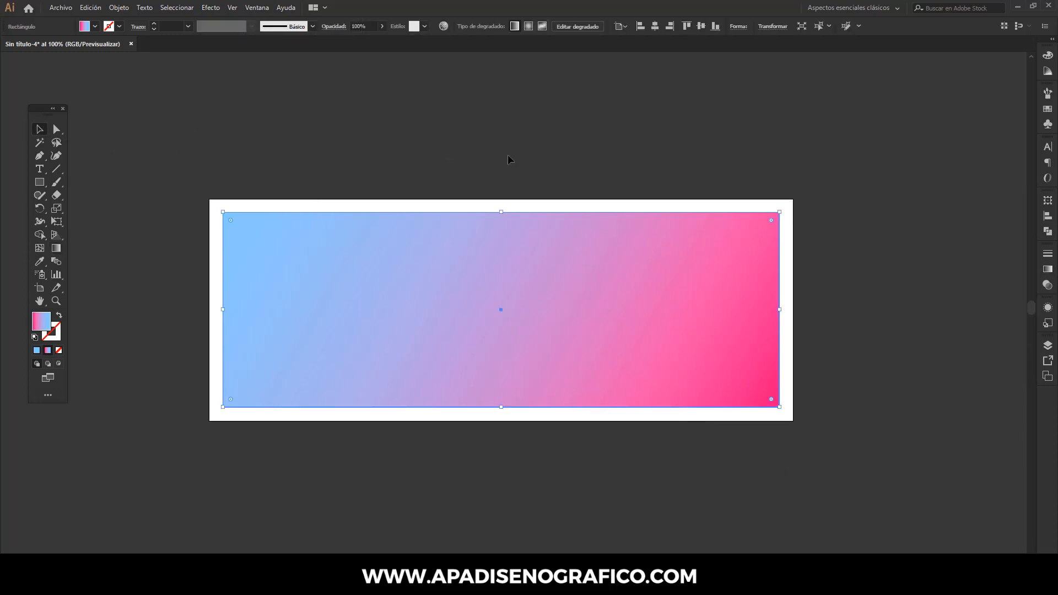
click(93, 8)
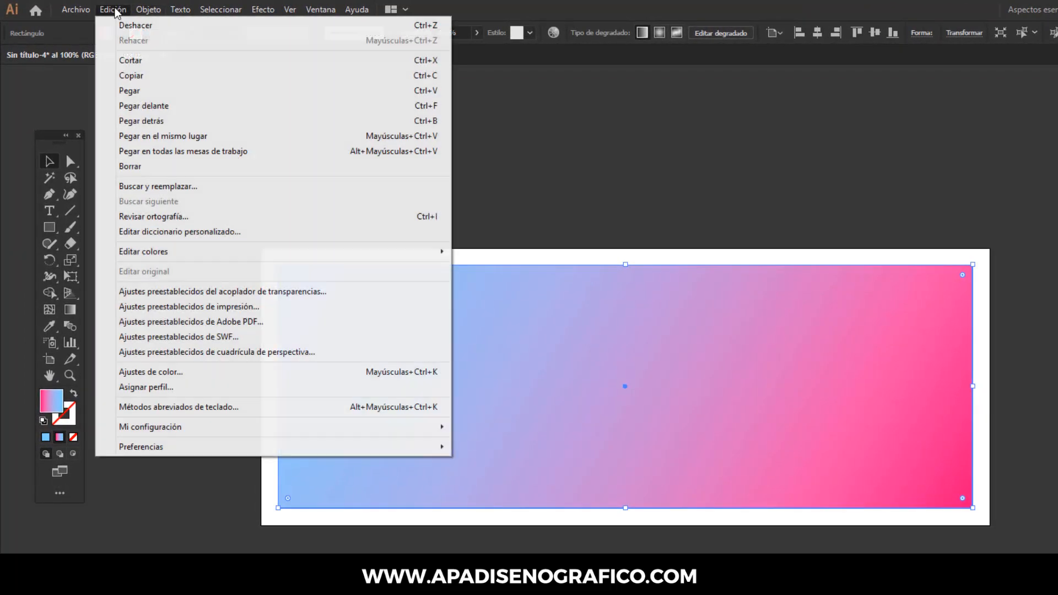
click(128, 76)
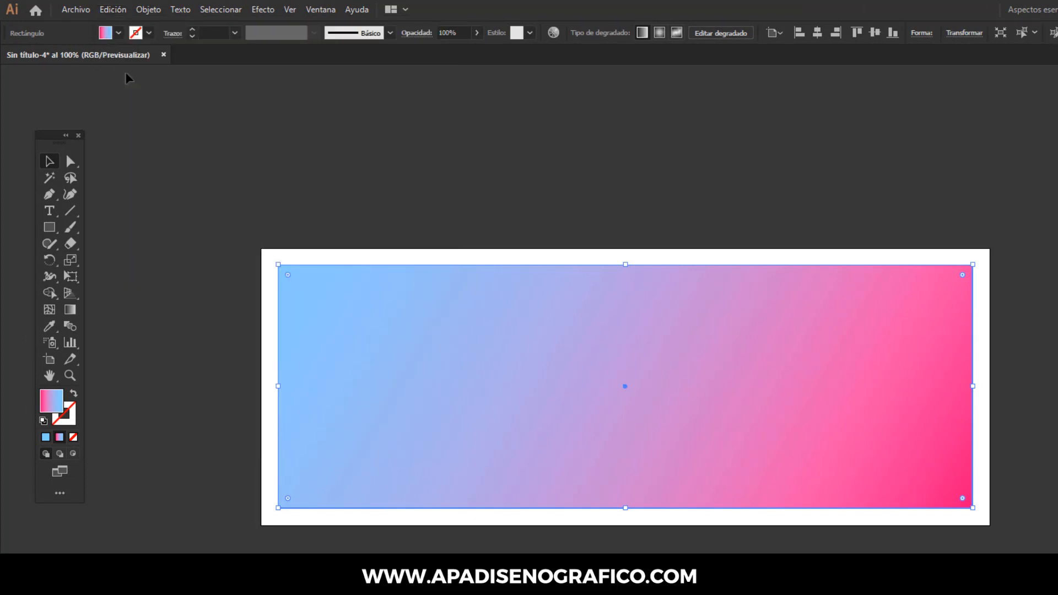
- Place the linked image mountains-55067_640 at about 924 × 520 px so that it covers the gradient rectangle
click(75, 10)
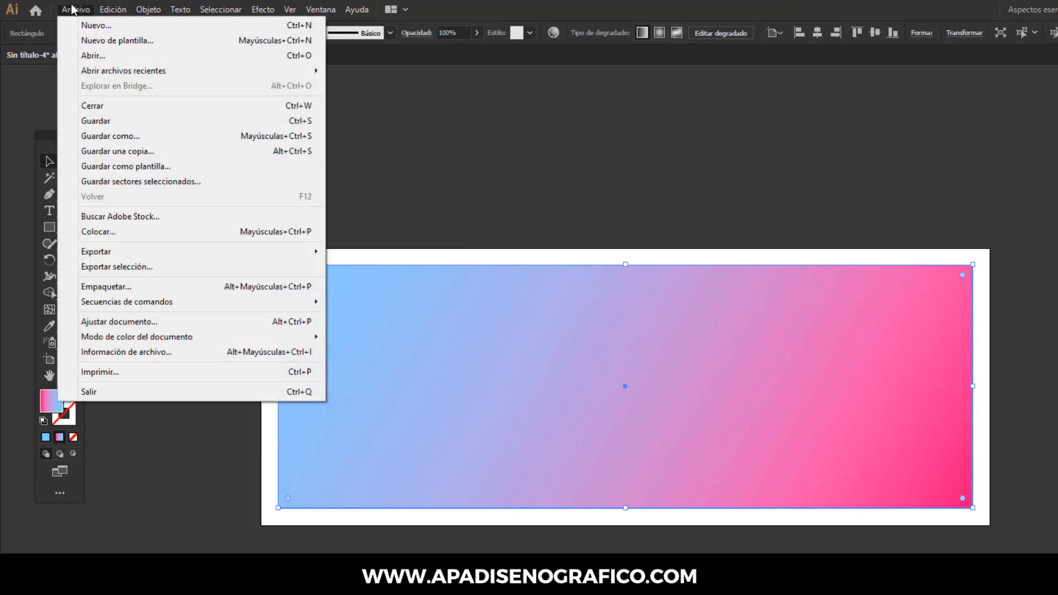
click(86, 231)
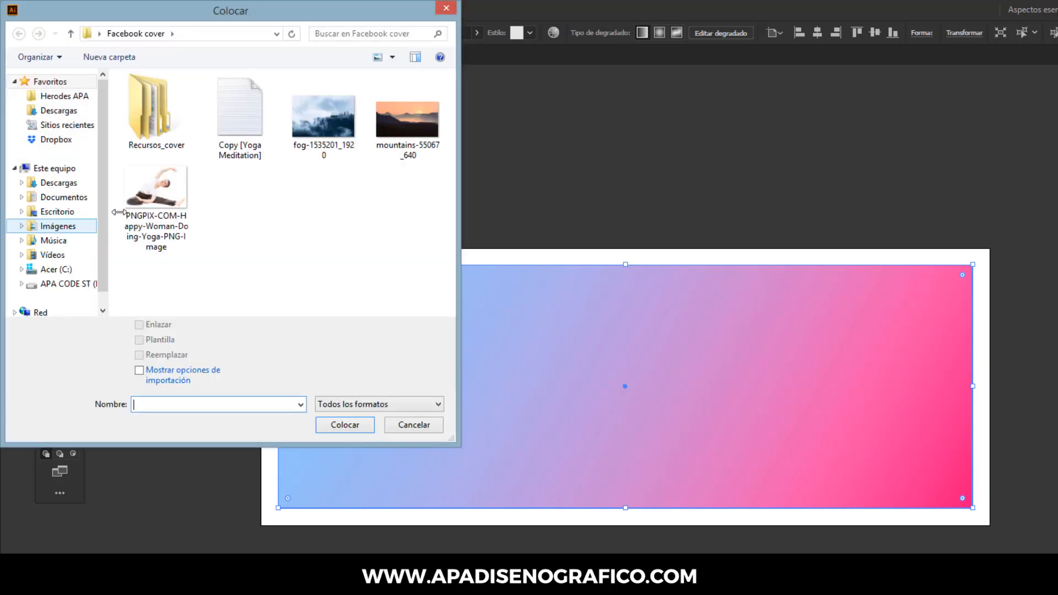
click(396, 121)
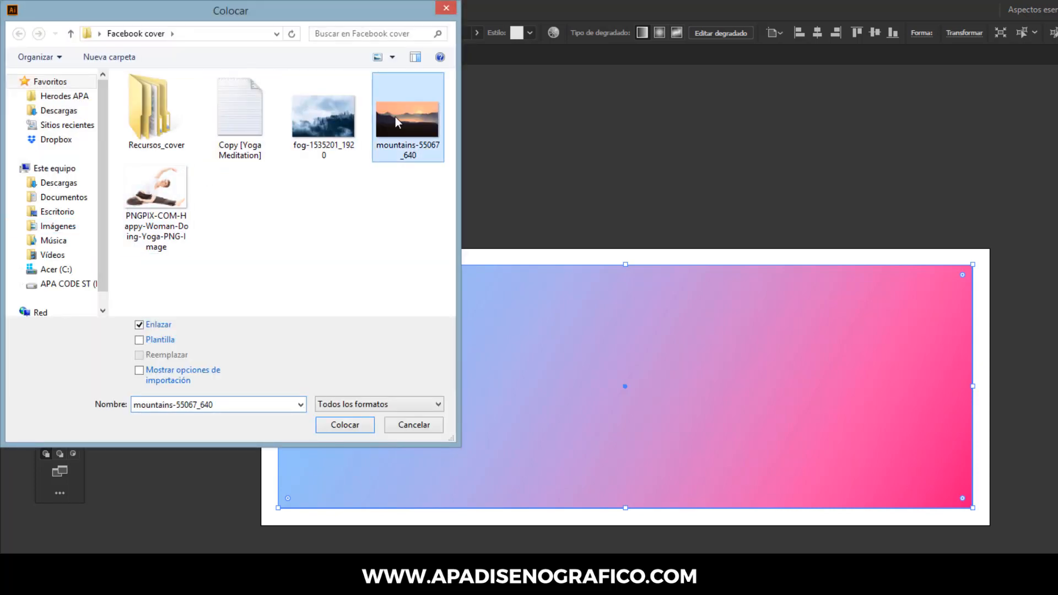
click(345, 425)
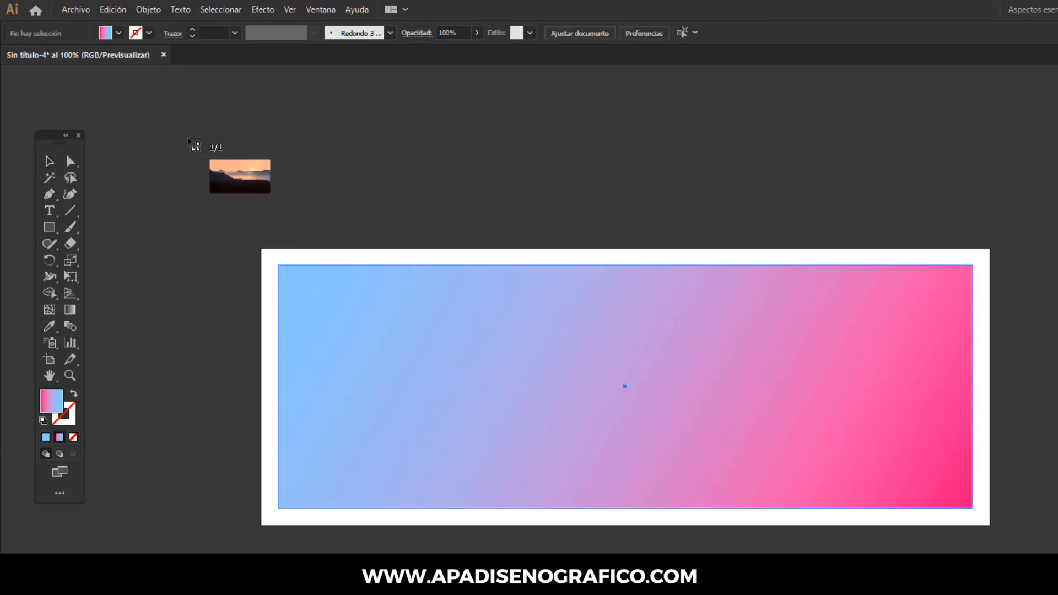
drag(156, 90, 975, 551)
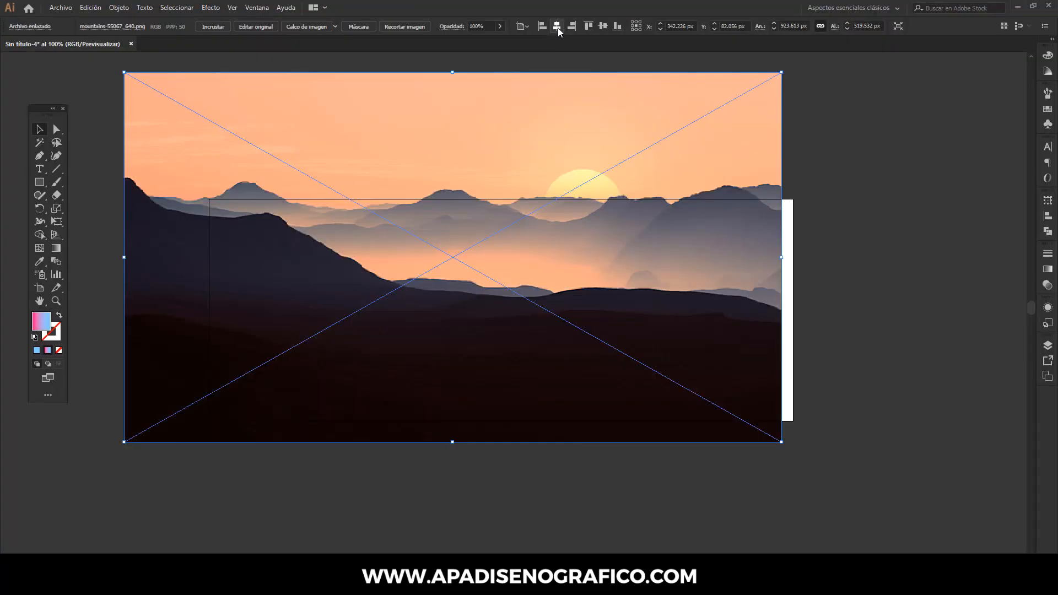
- Center the mountain image horizontally and vertically on the artboard and embed it in the document
click(694, 33)
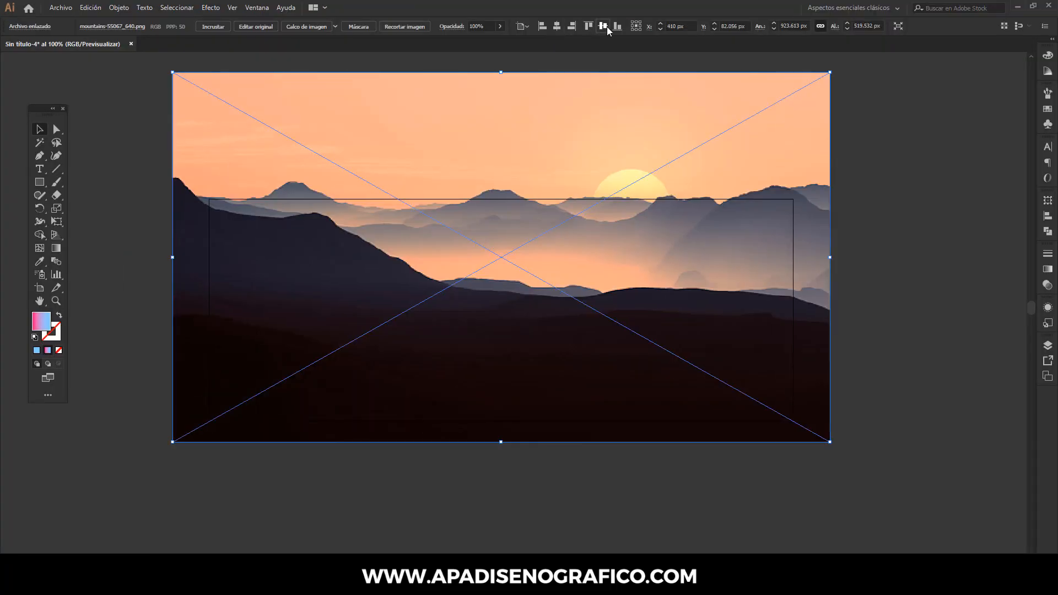
click(603, 26)
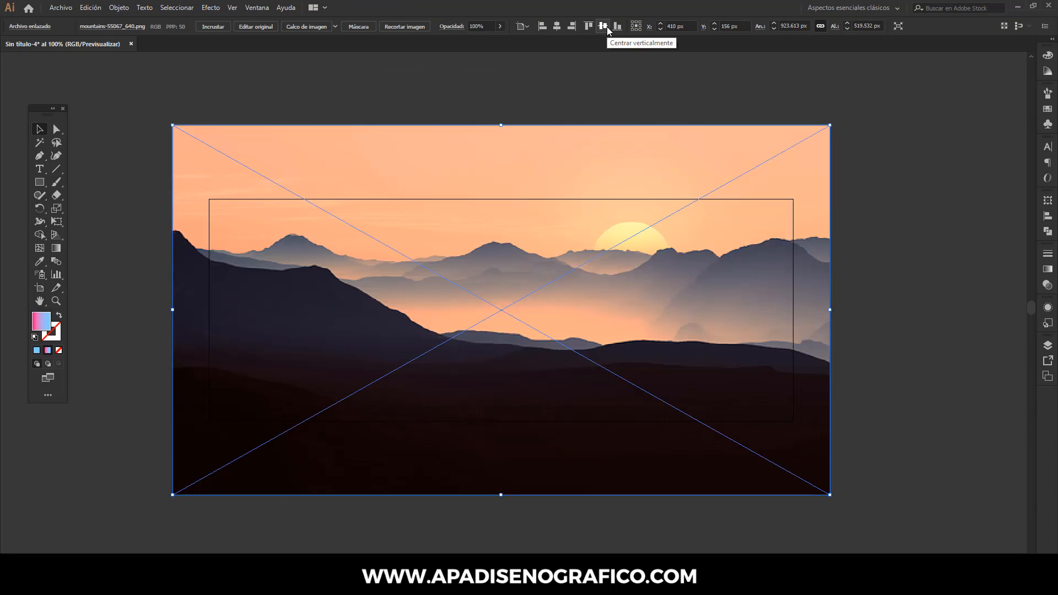
click(211, 26)
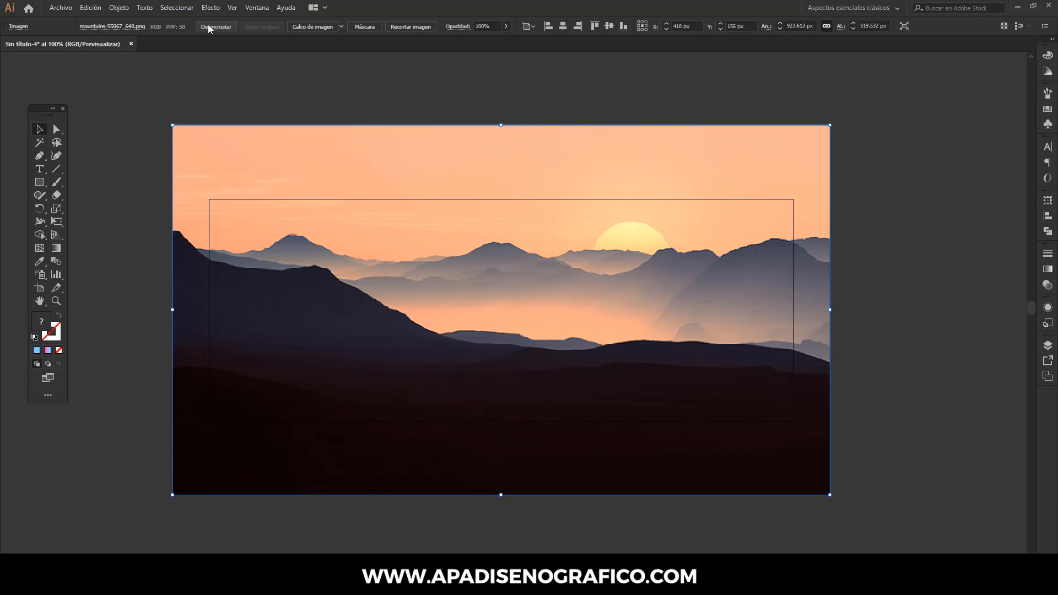
- Paste the copied gradient rectangle in place and use it as a clipping mask for the mountain image
click(91, 8)
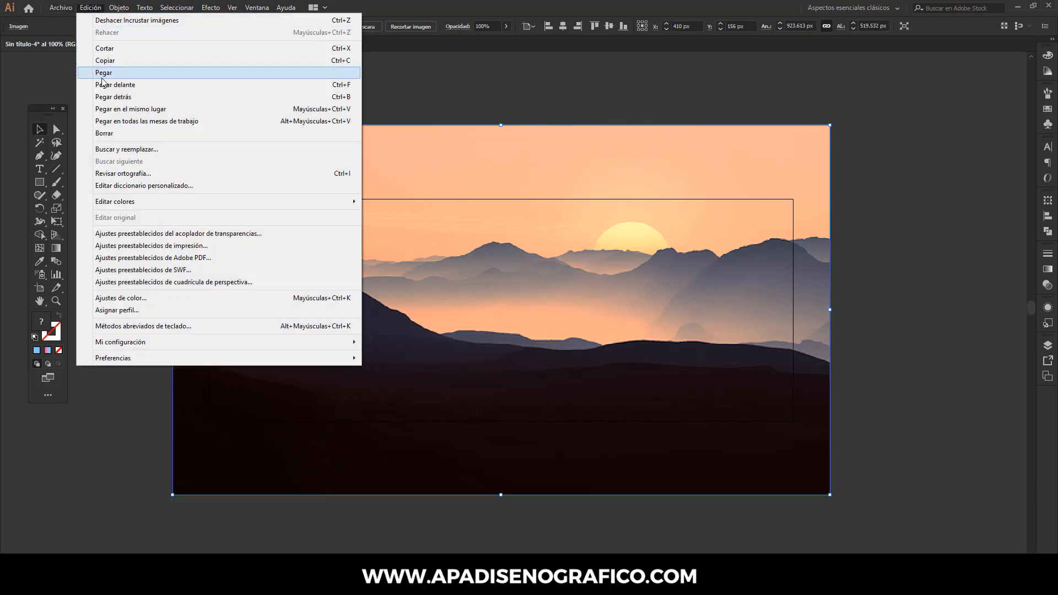
click(104, 107)
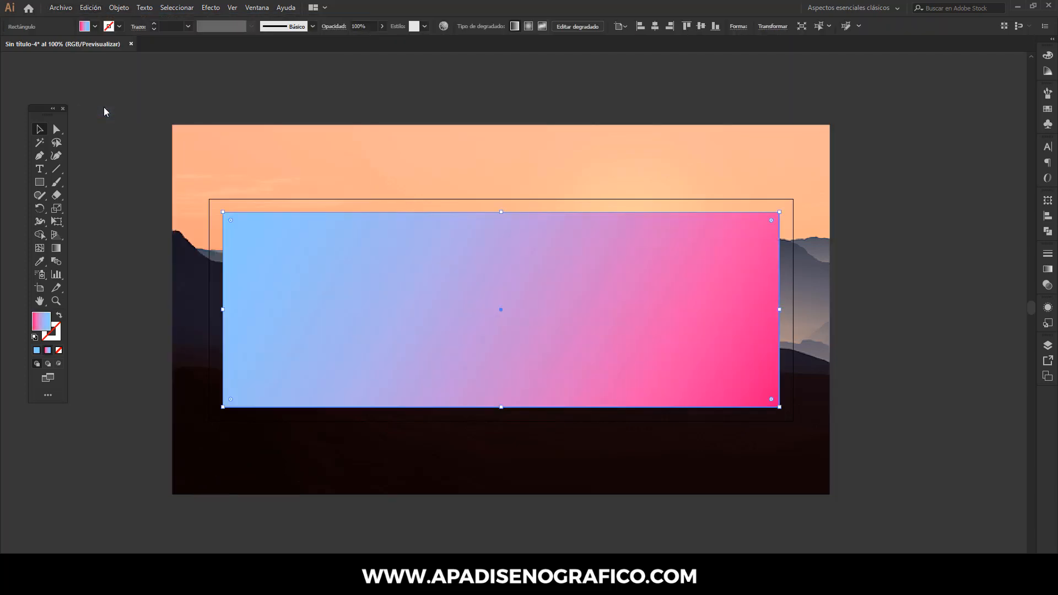
shift+click(183, 144)
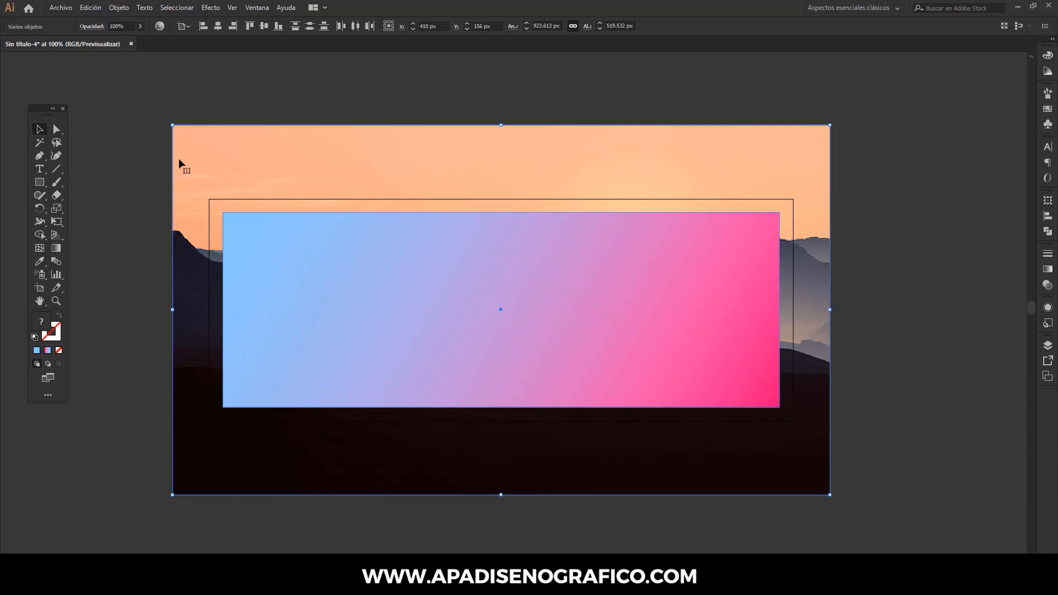
right_click(187, 147)
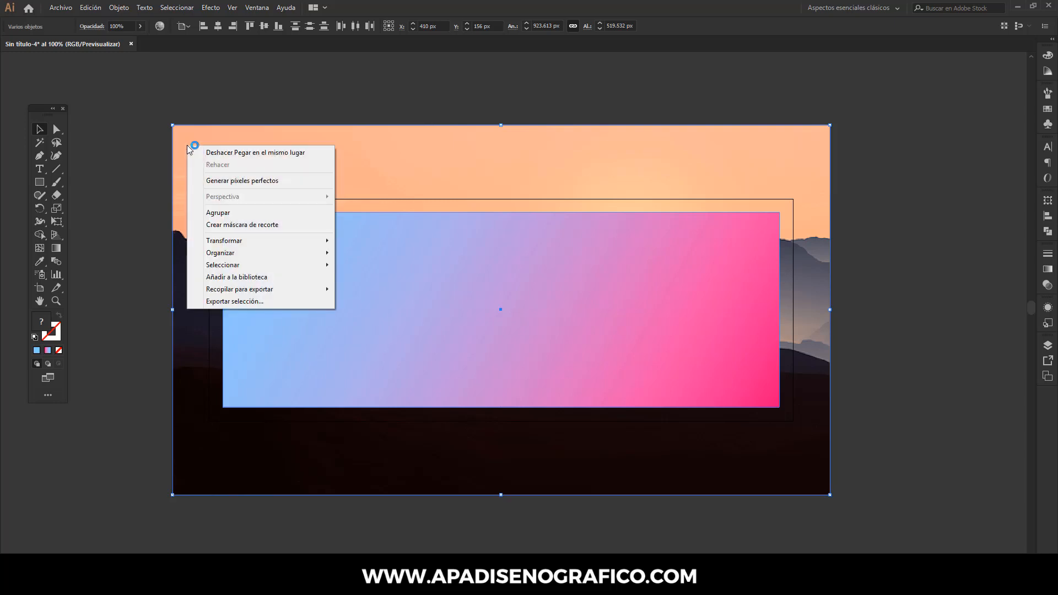
click(237, 224)
- Convert the clipped mountain image to grayscale
click(1048, 285)
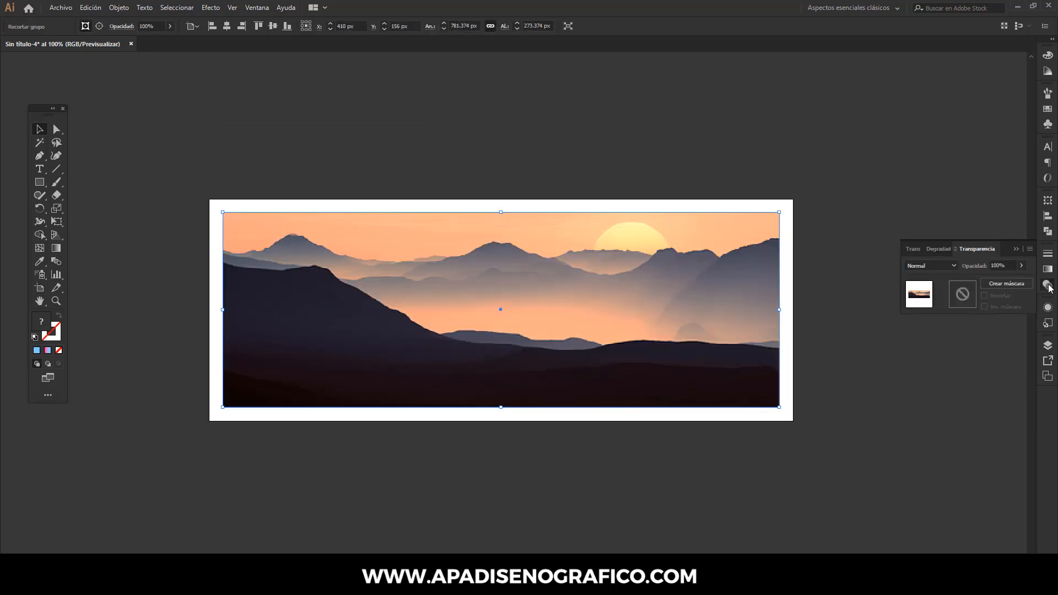
click(89, 7)
mouse_move(122, 204)
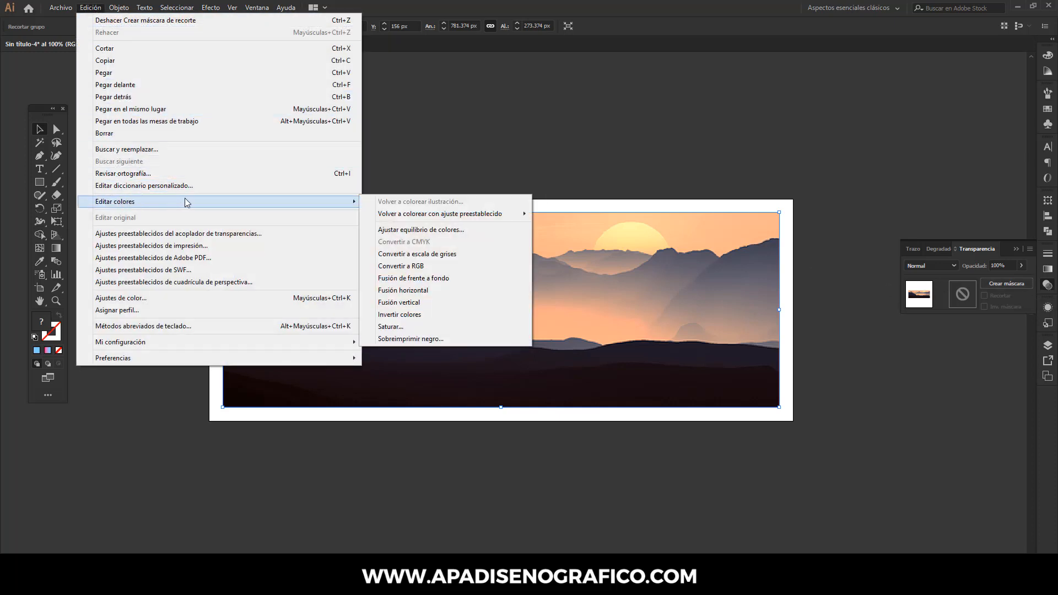
click(404, 253)
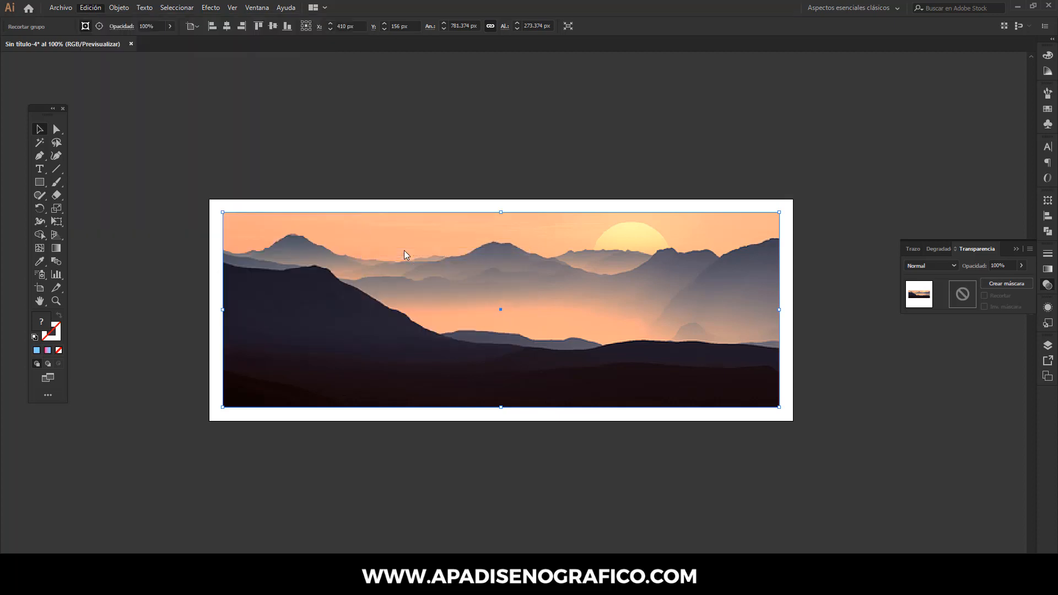
- Set the clipped mountain image's blend mode to Multiply (Multiplicar) and its opacity to 20%
click(920, 267)
click(921, 304)
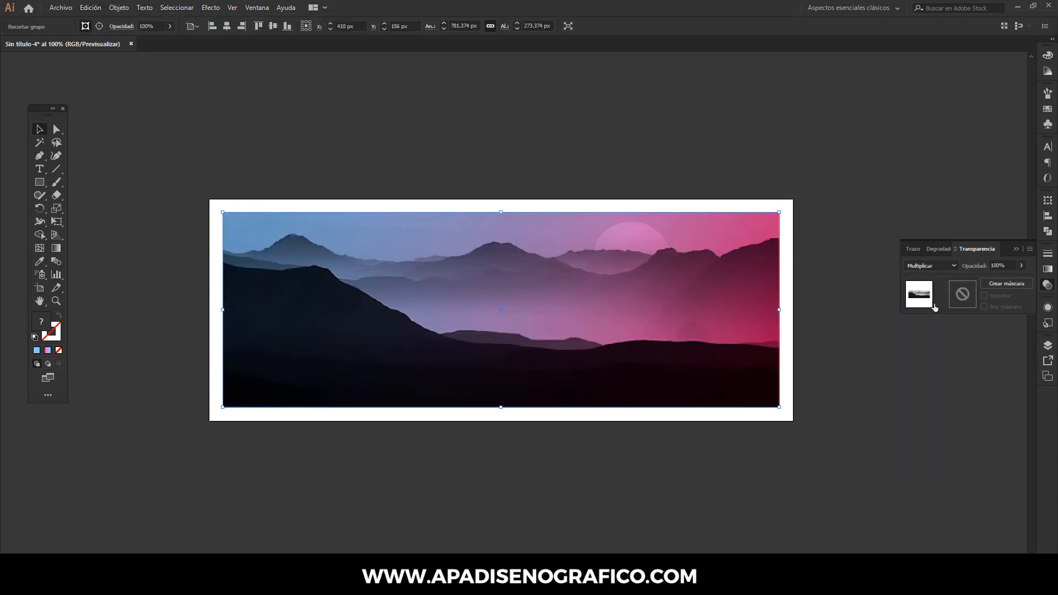
click(1003, 265)
key(Return)
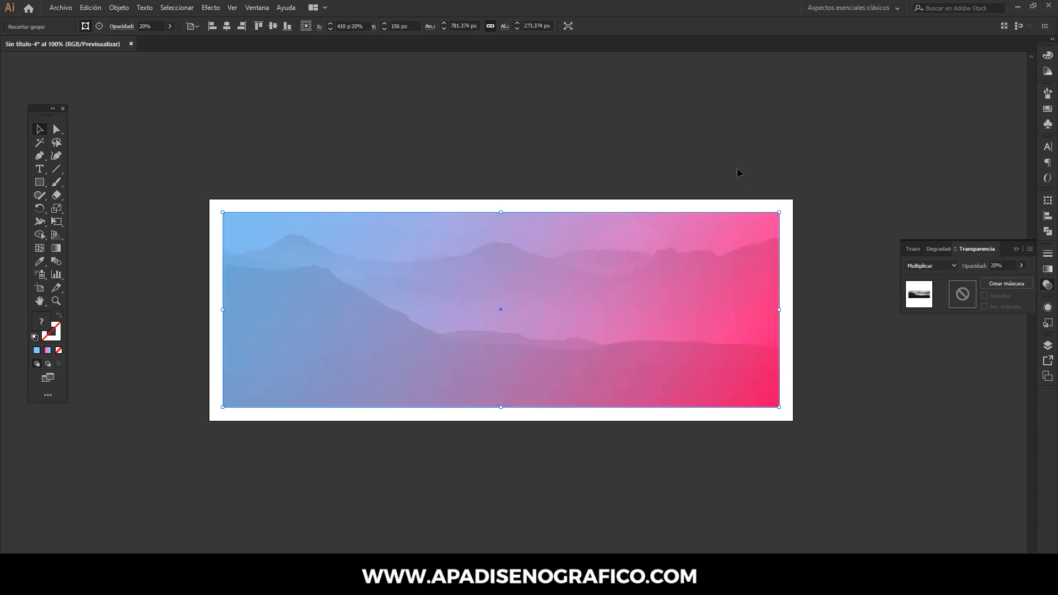
- Apply a Gaussian blur with a radius of 2 pixels to the clipped mountain image
click(216, 8)
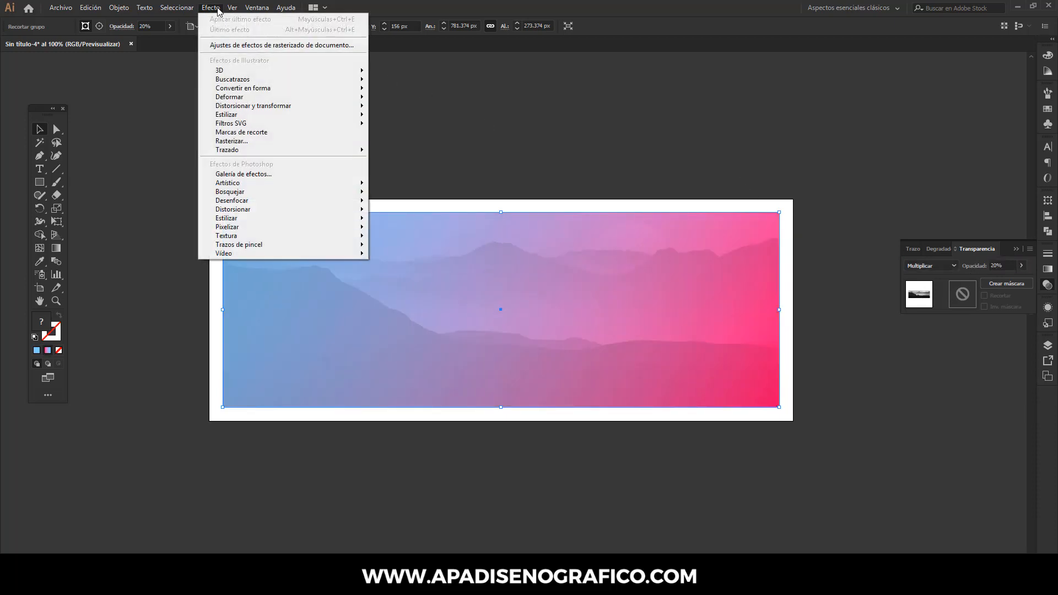
mouse_move(305, 201)
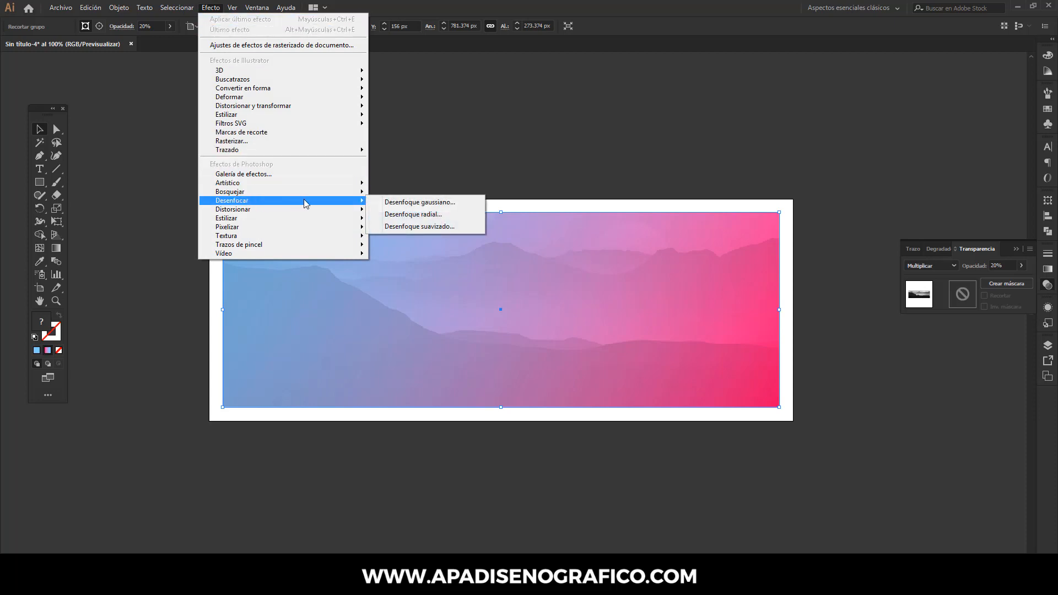
click(415, 205)
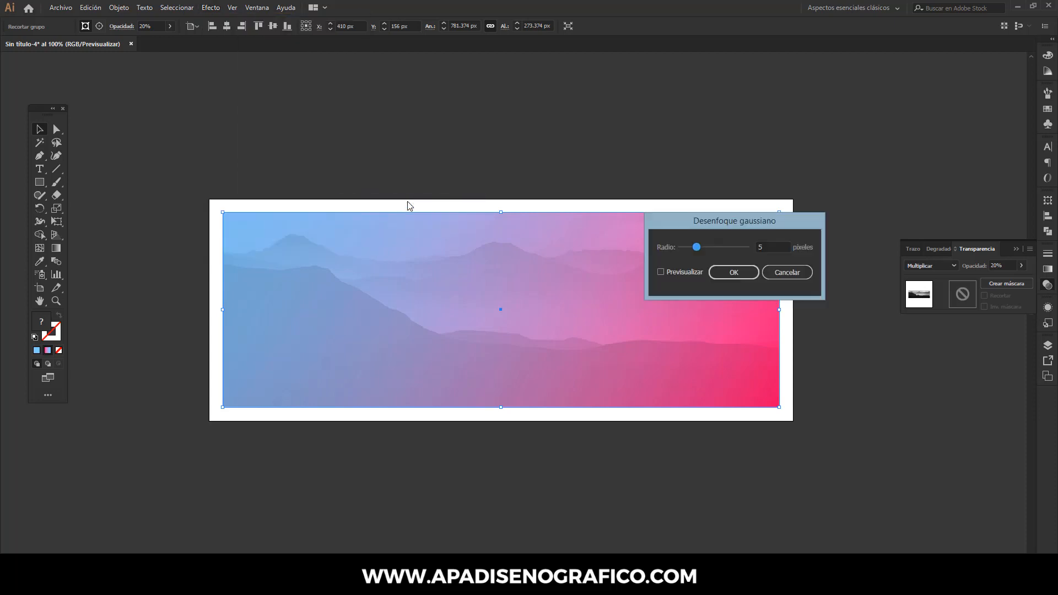
drag(711, 220, 458, 112)
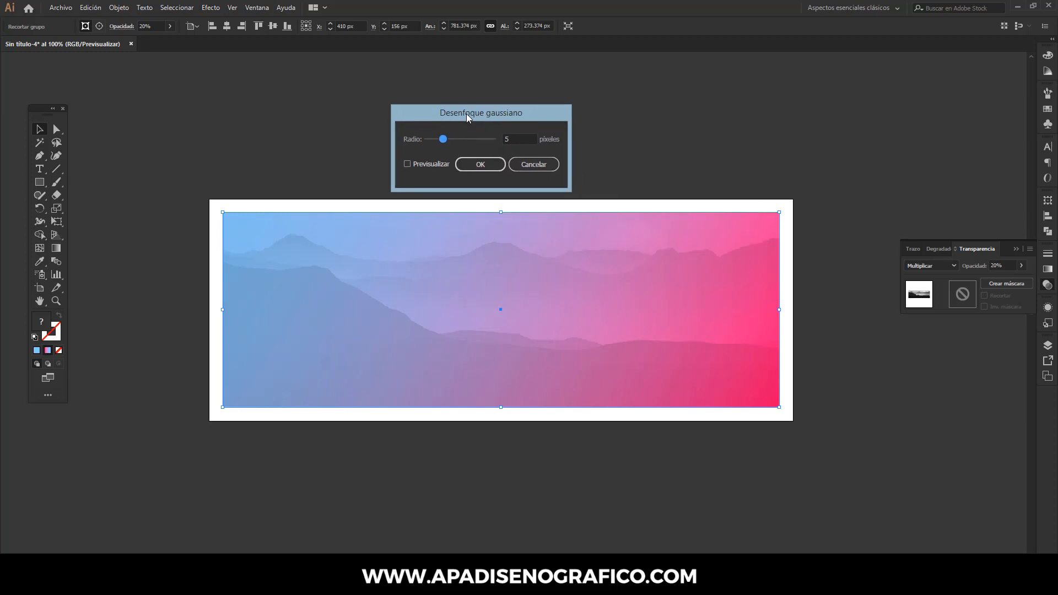
click(506, 138)
text(2.)
click(482, 162)
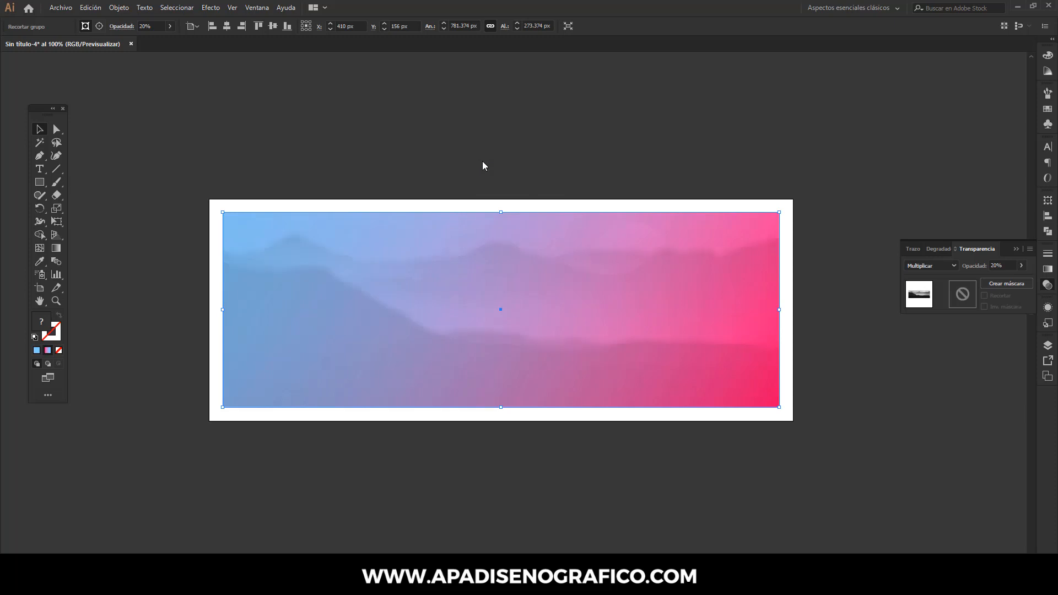
- Lock the blurred mountain image
click(119, 8)
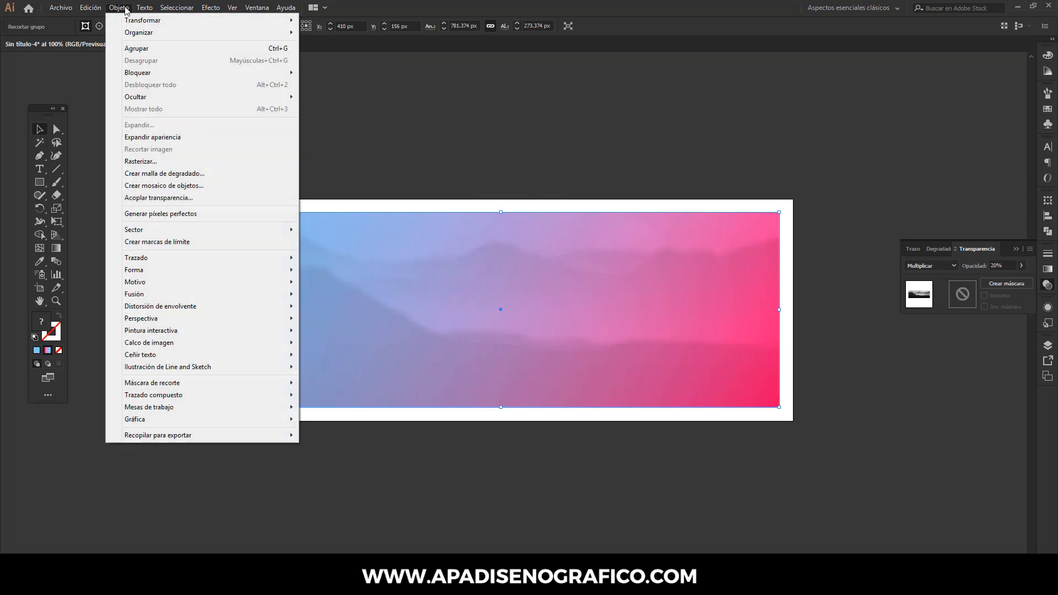
mouse_move(152, 76)
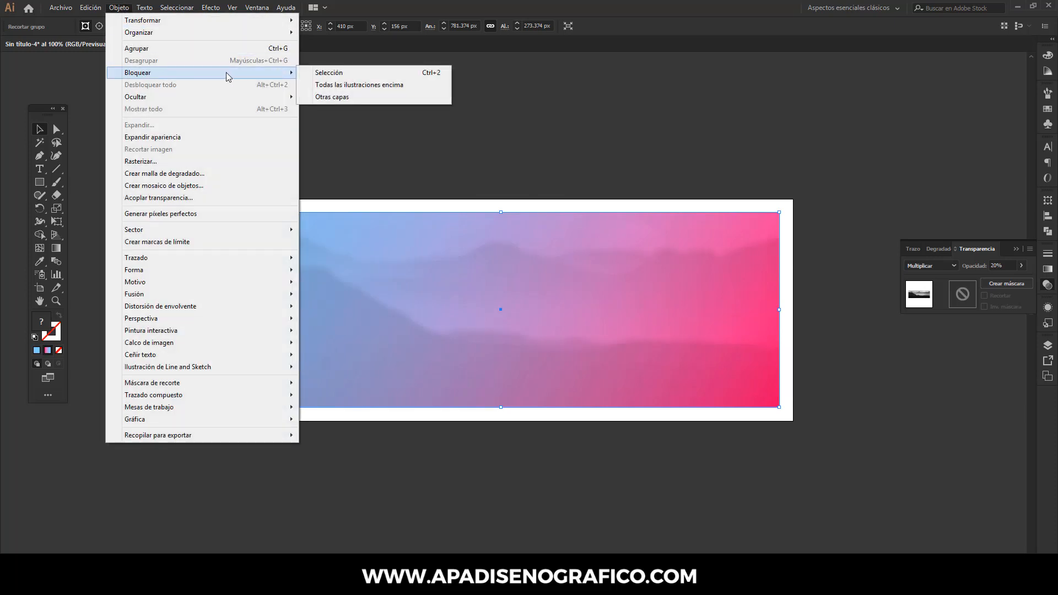
click(319, 72)
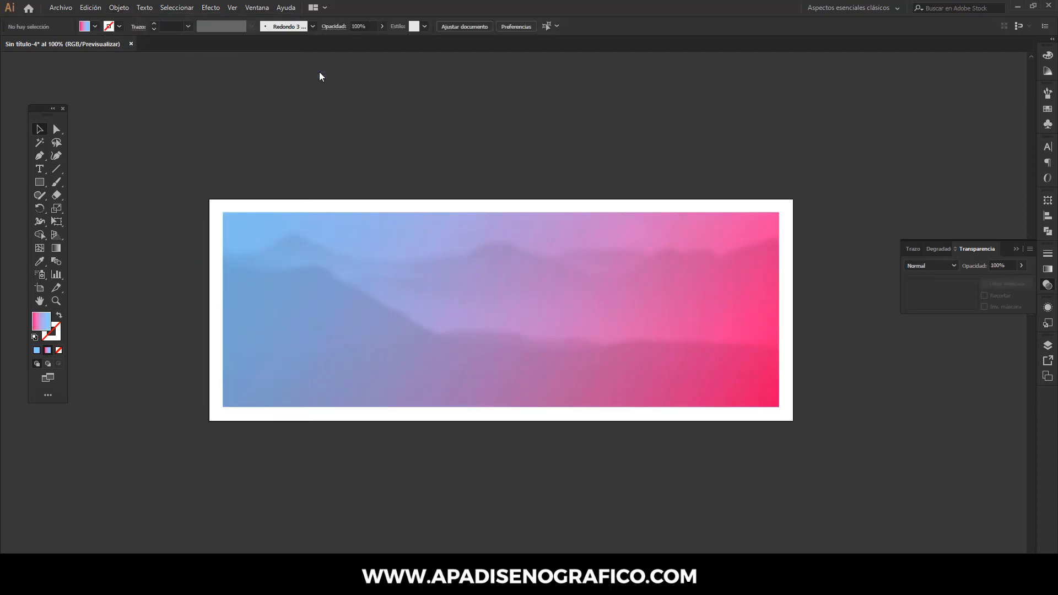
- Draw a white circle about 148 px in diameter centered near the artboard's upper-left corner with the Ellipse tool
click(39, 181)
click(84, 208)
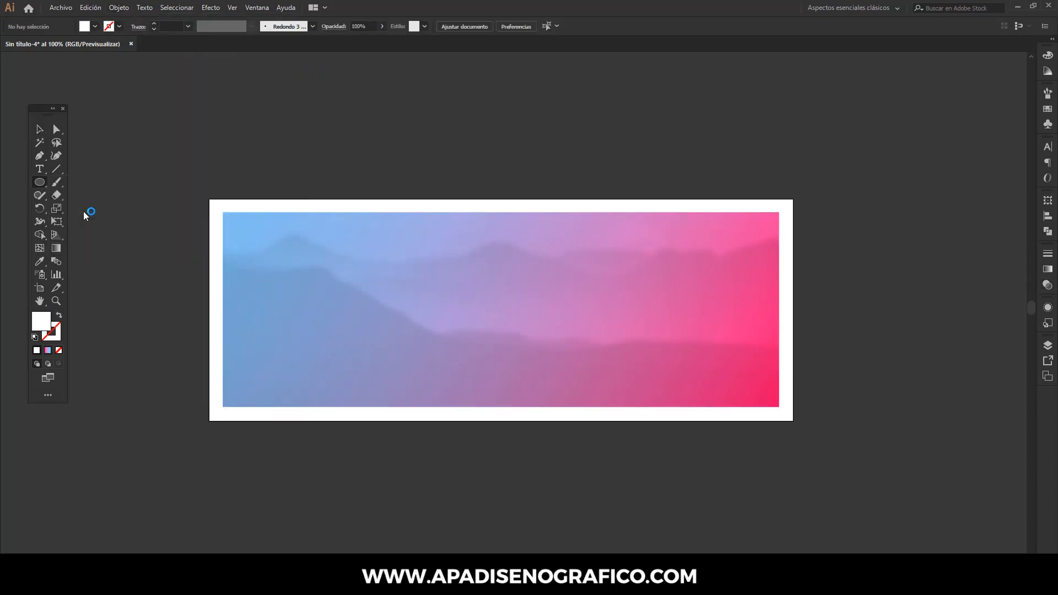
drag(238, 198, 267, 252)
key(v)
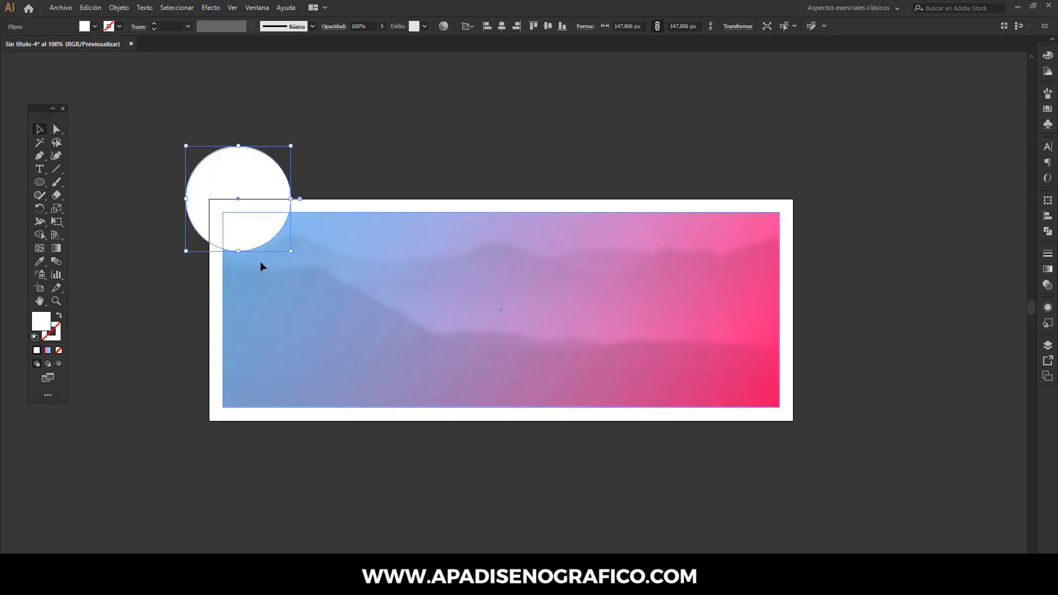
- Enlarge the white circle to about 171 px and position it over the gradient's upper-left corner, overlapping its left edge slightly
shift+click(275, 269)
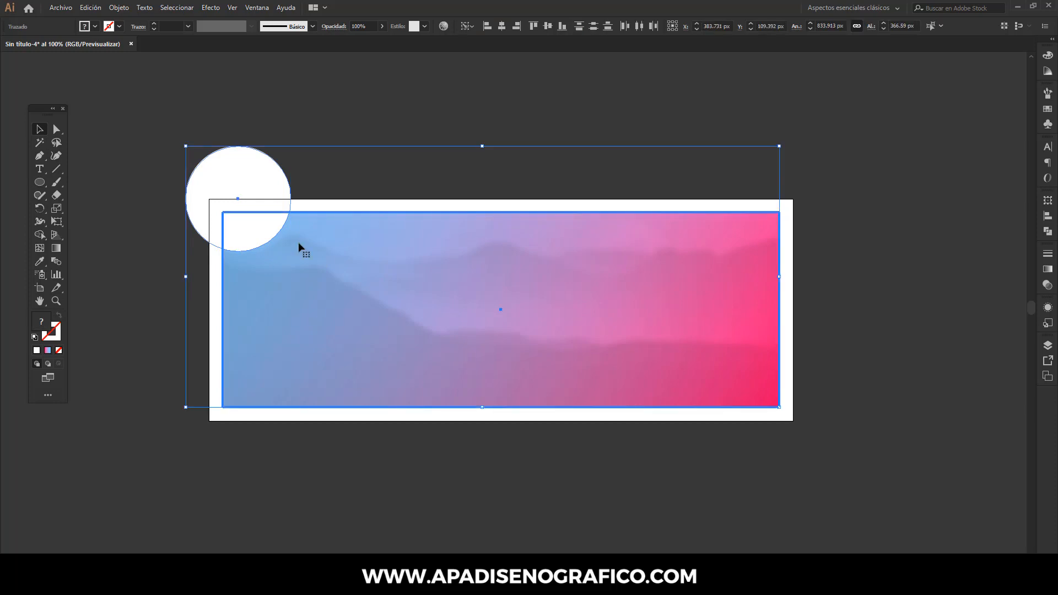
click(305, 104)
drag(282, 160, 281, 169)
drag(330, 269, 346, 298)
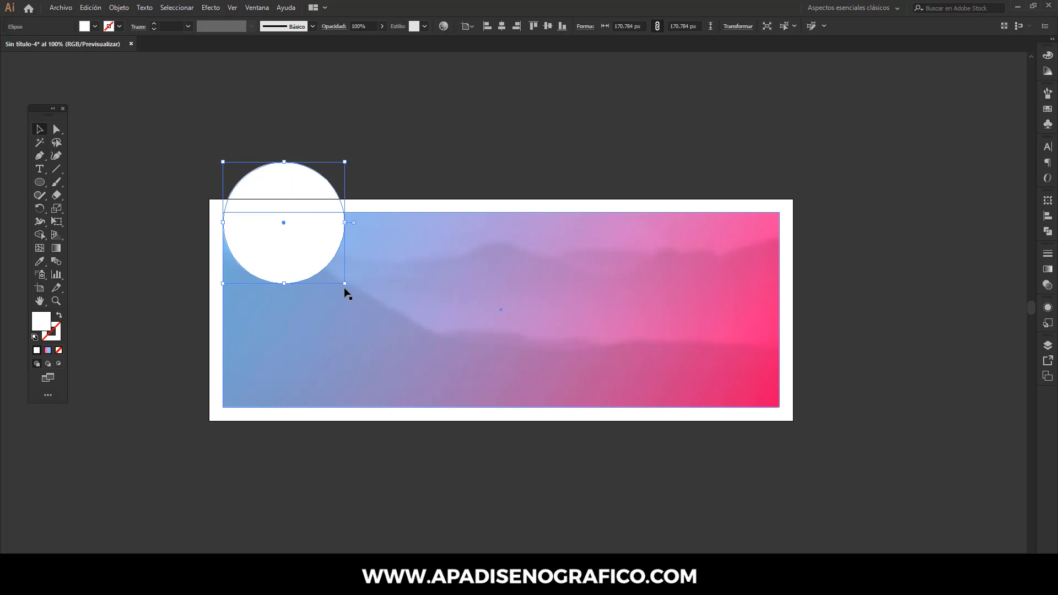
key(Left)
key(Left)
key(Left)
key(Left)
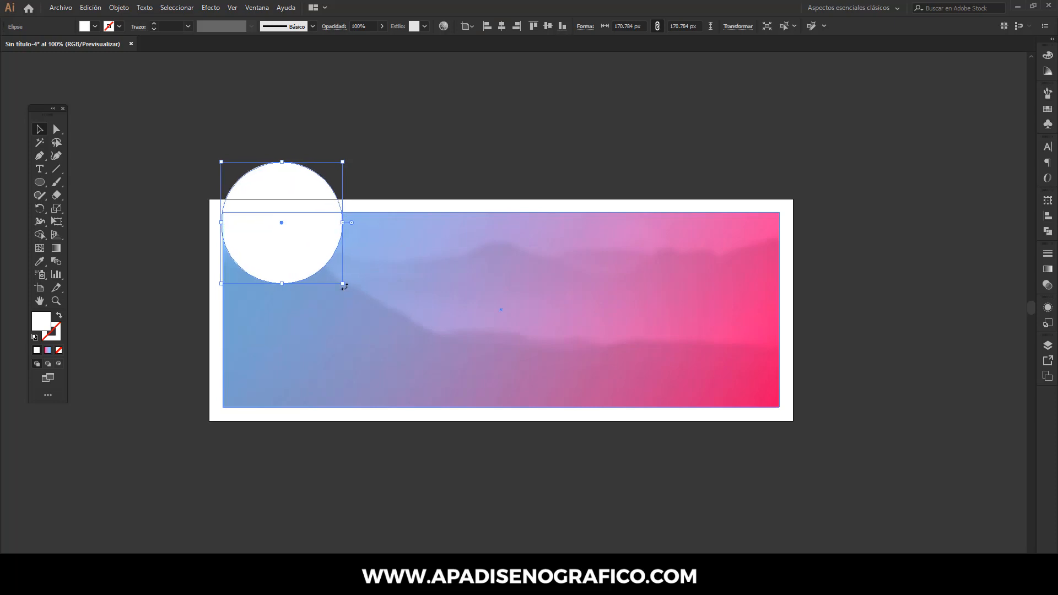
click(359, 156)
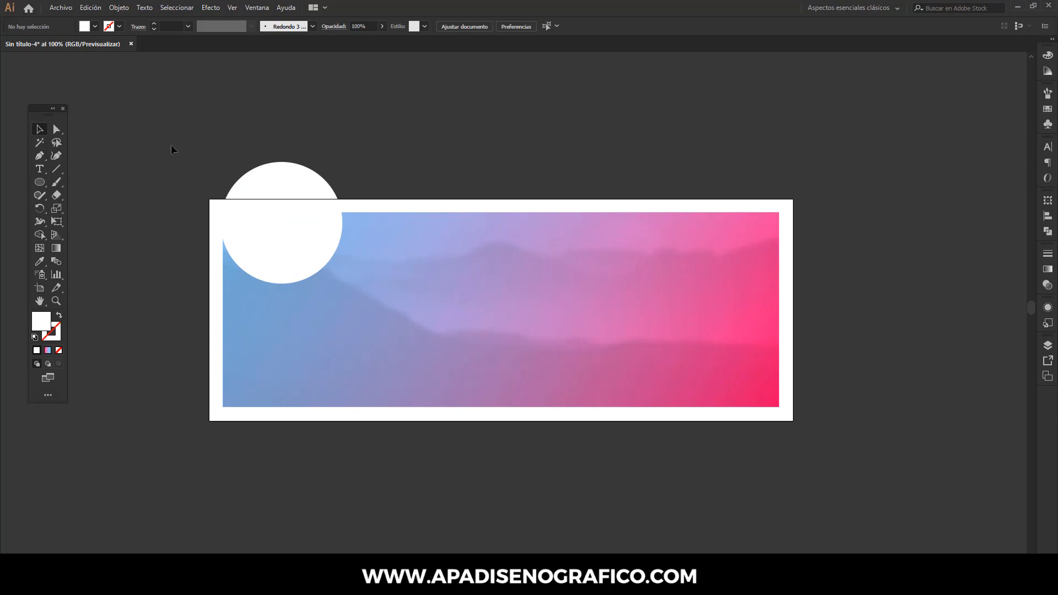
- Draw a closed white Pen tool shape curving from the circle's lower-right edge up to the gradient's top edge and extending above the artboard
click(41, 156)
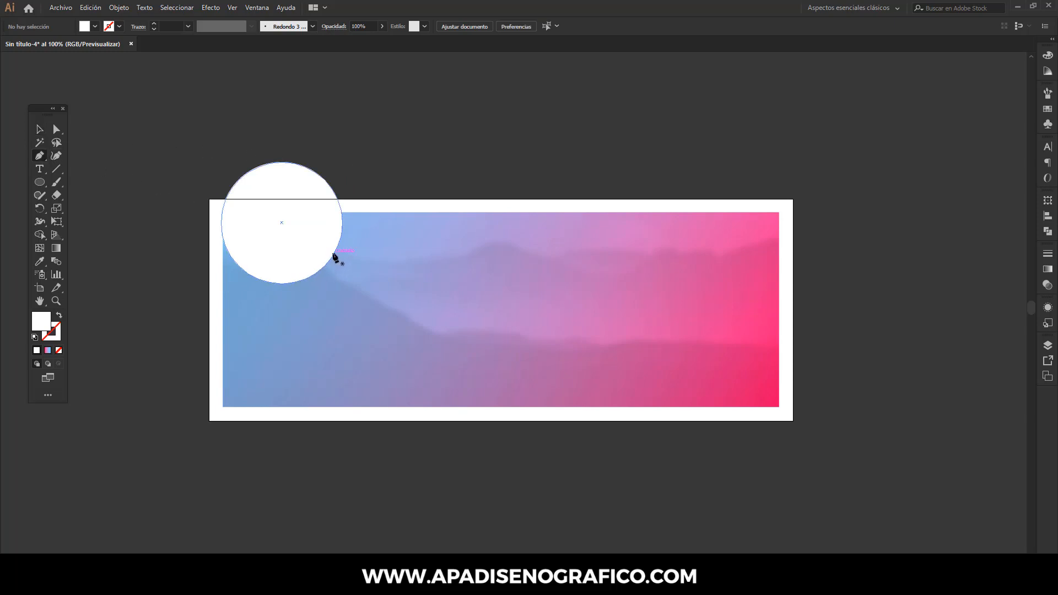
click(333, 255)
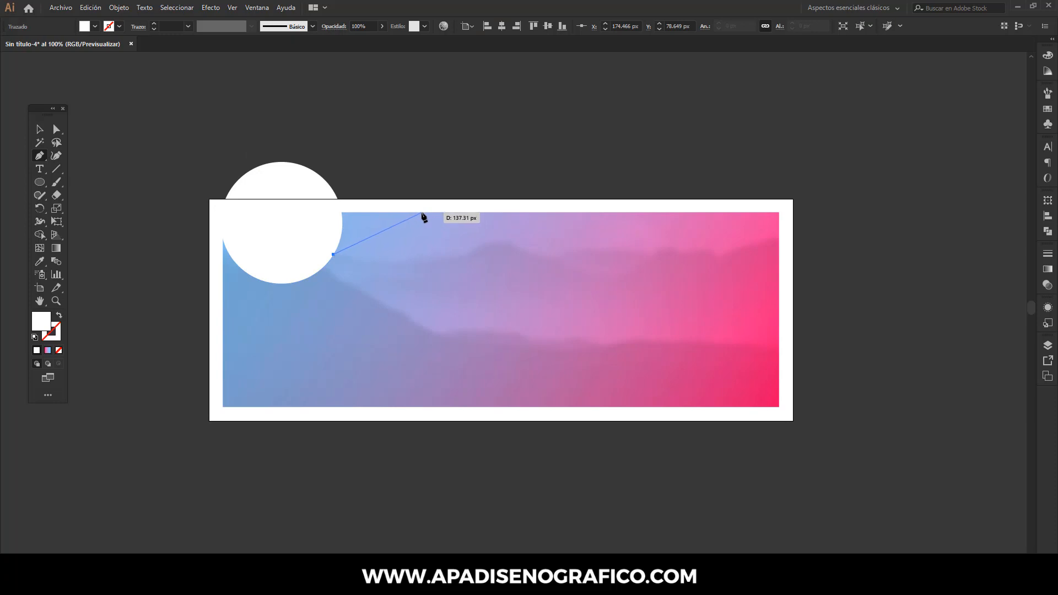
drag(427, 211, 477, 210)
alt+click(427, 211)
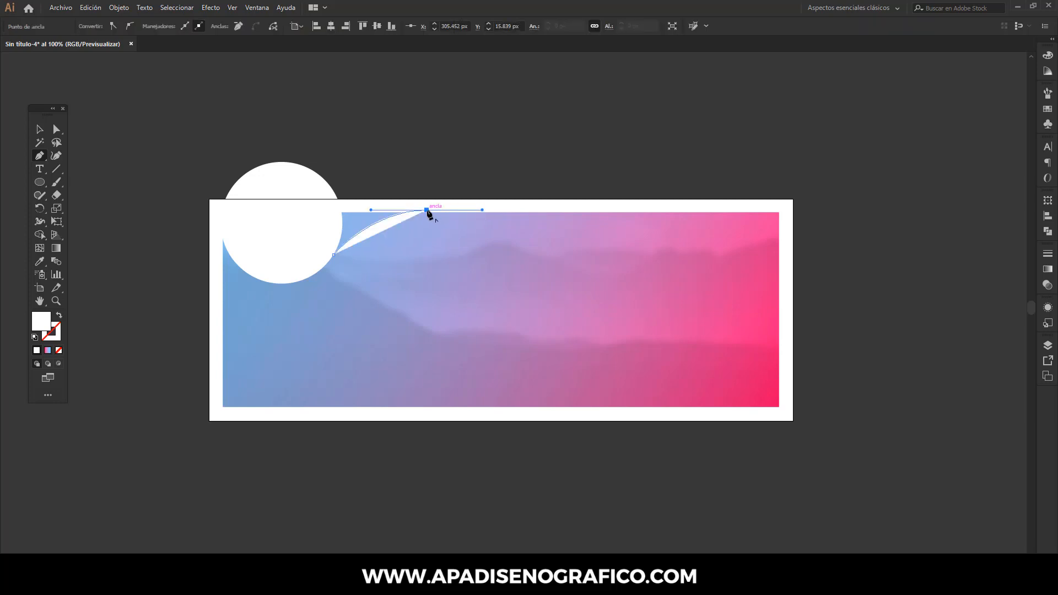
click(406, 174)
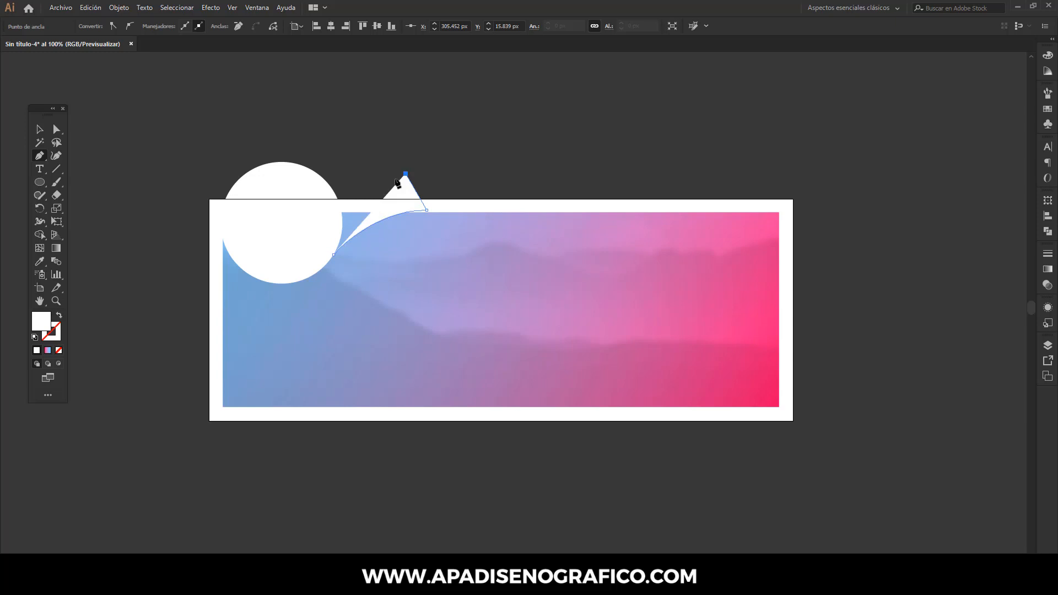
click(329, 194)
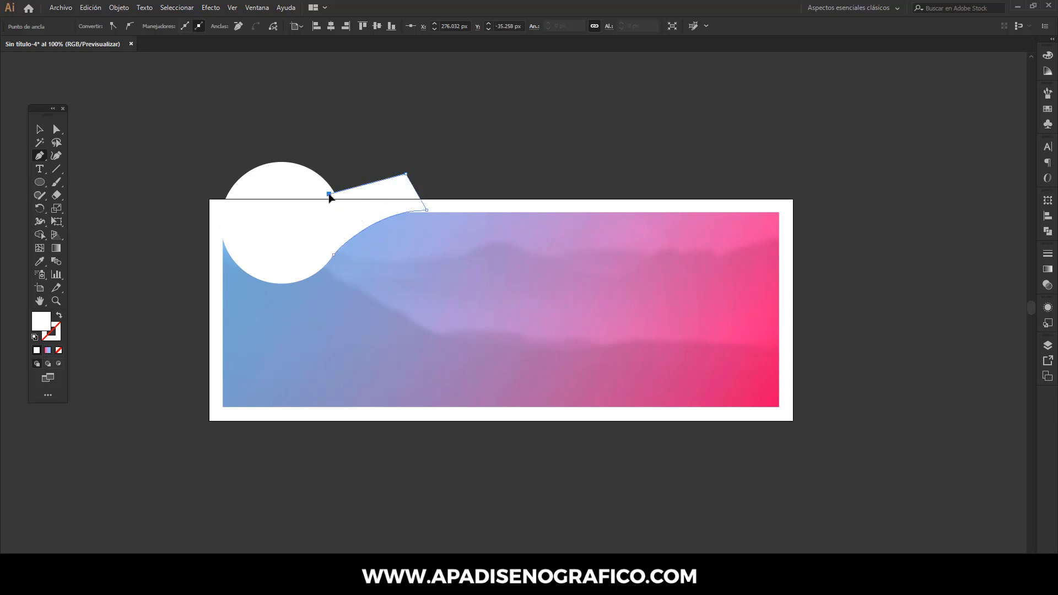
click(333, 255)
- Move the curved shape's anchor on the gradient's top edge to about X 310.9 px, Y 19.3 px with Direct Selection
click(56, 129)
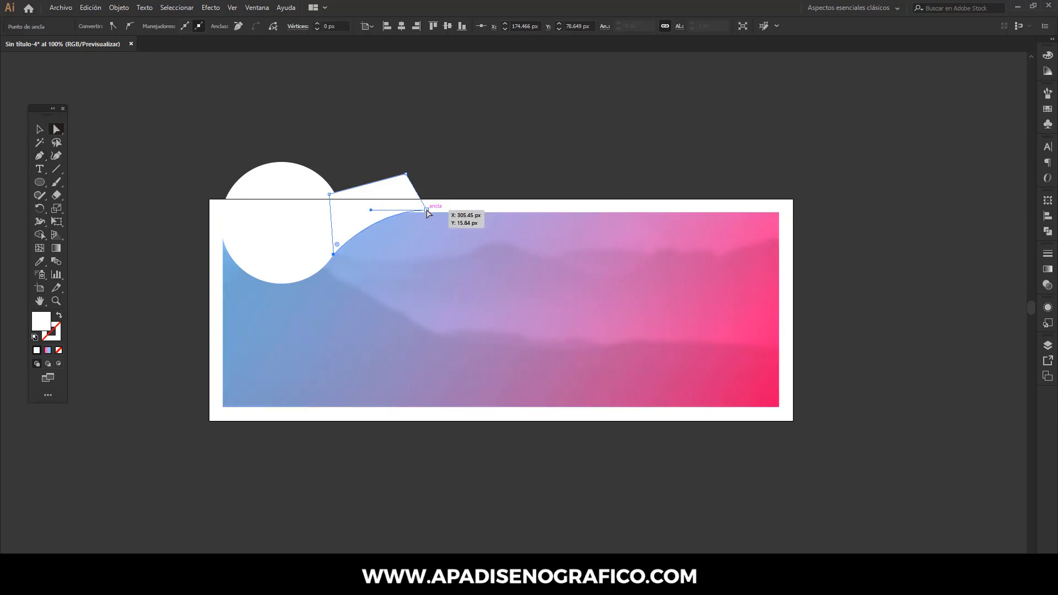
drag(430, 211, 430, 212)
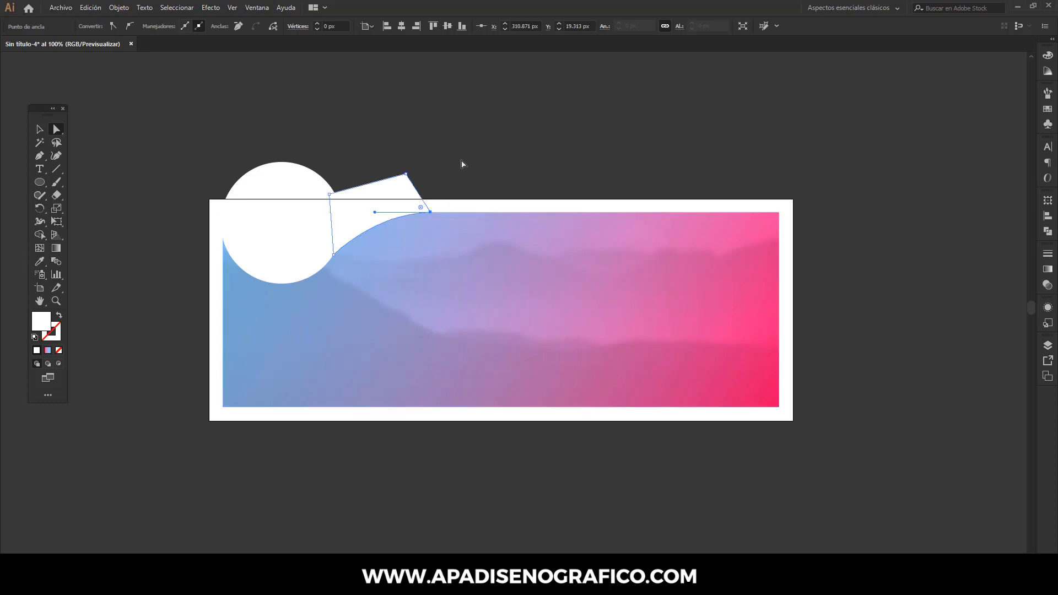
click(464, 164)
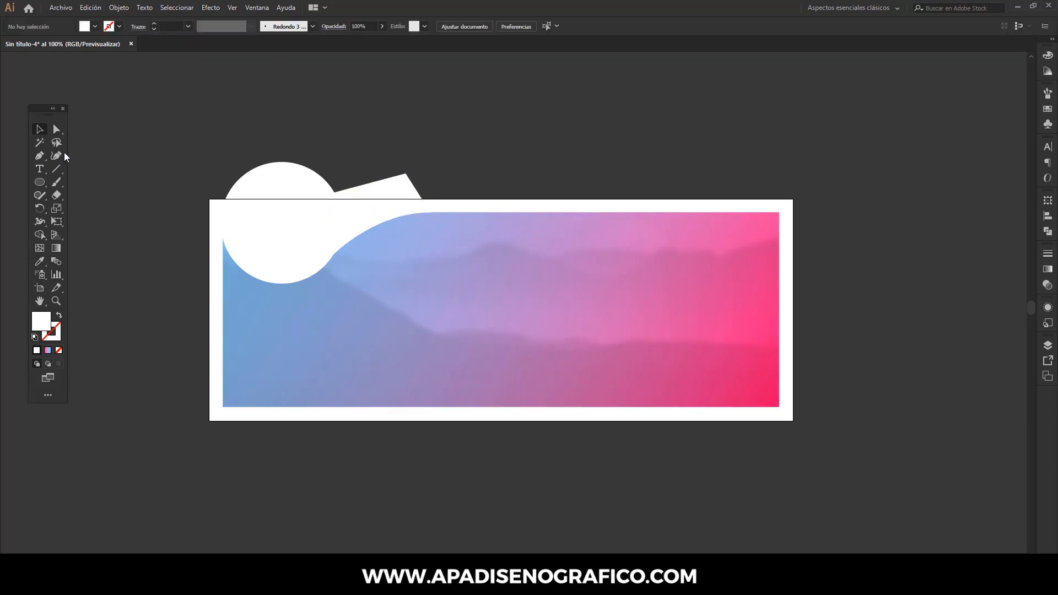
- Draw a small closed white Pen tool shape that smooths the junction between the circle's lower-right edge and the curved corner shape
click(40, 156)
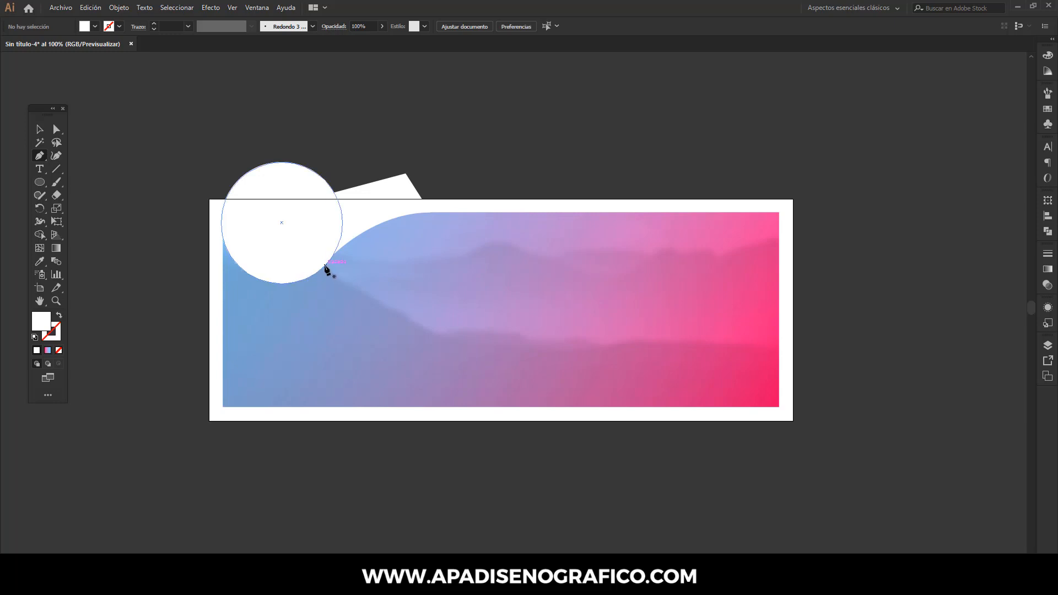
drag(324, 266, 374, 223)
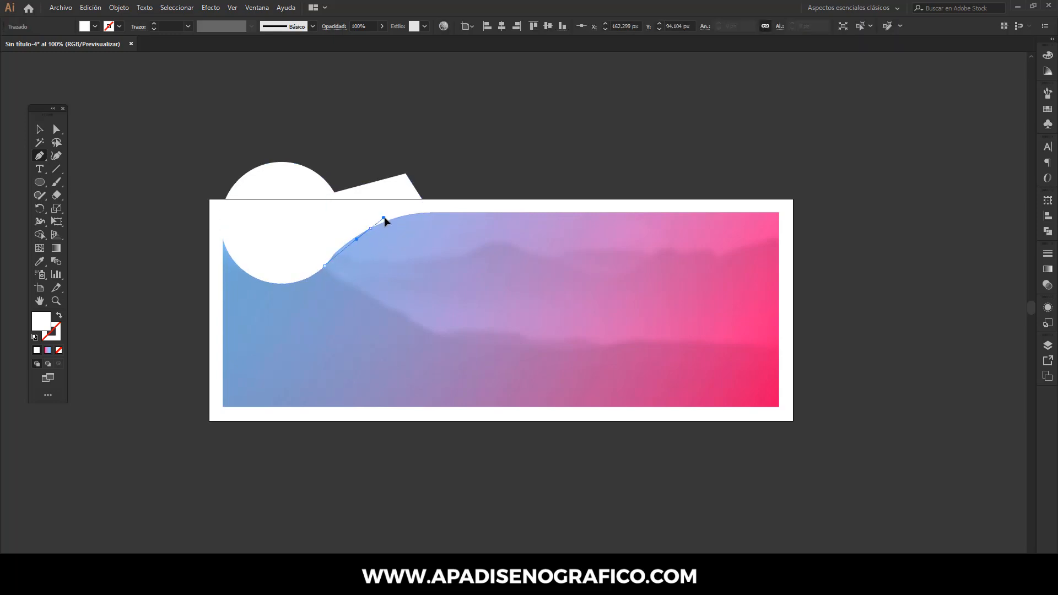
click(385, 217)
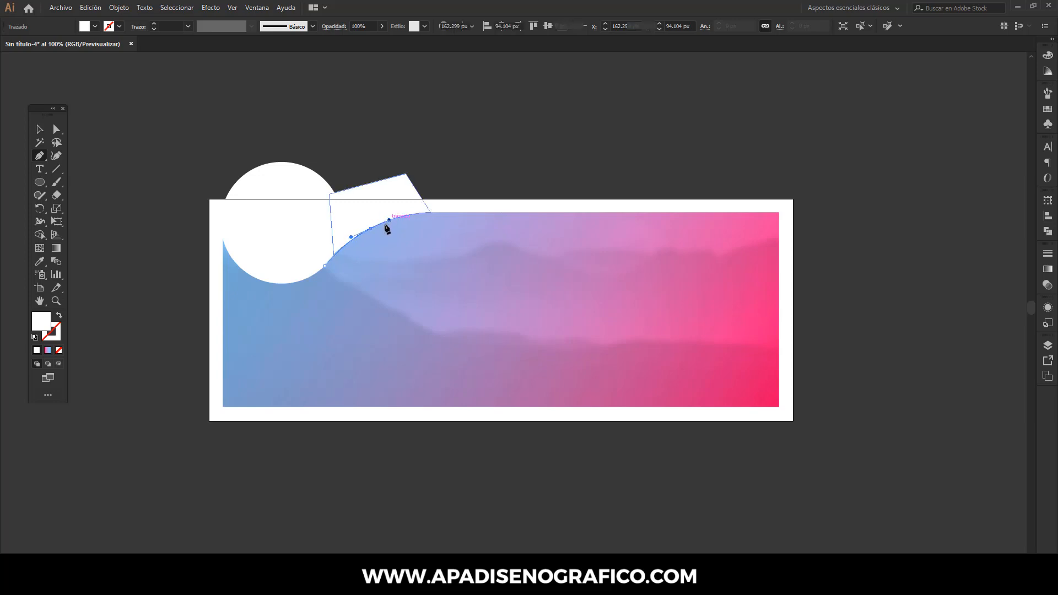
drag(388, 220, 370, 228)
click(358, 220)
click(325, 230)
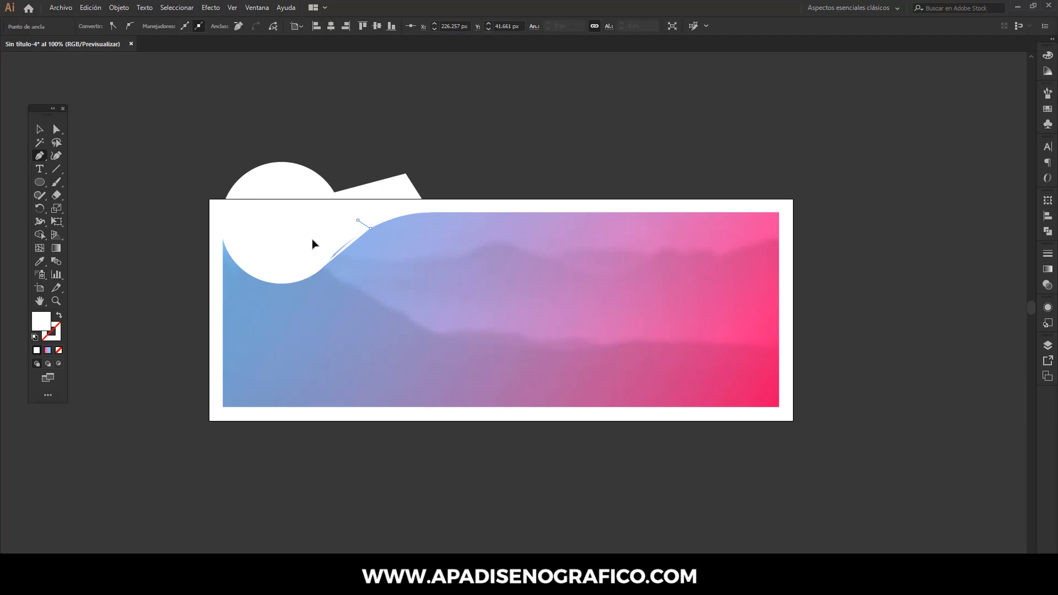
click(311, 242)
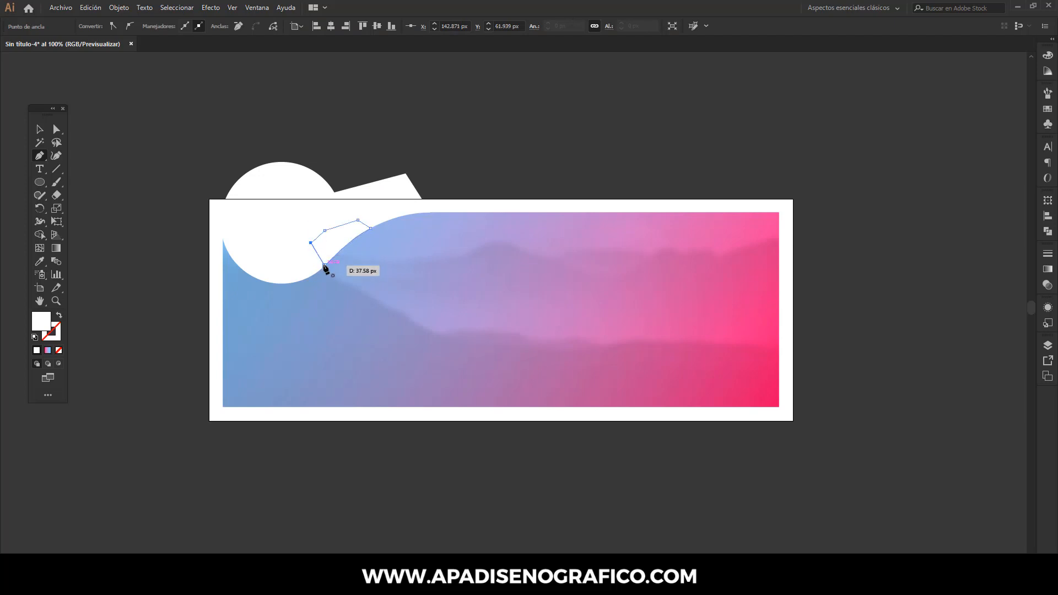
click(323, 264)
click(39, 128)
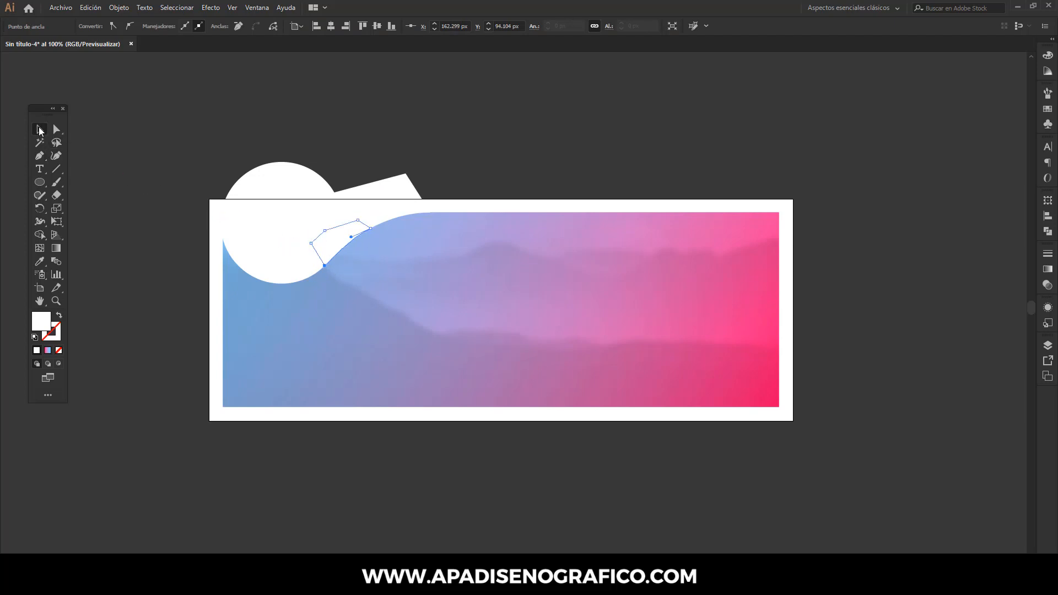
click(368, 132)
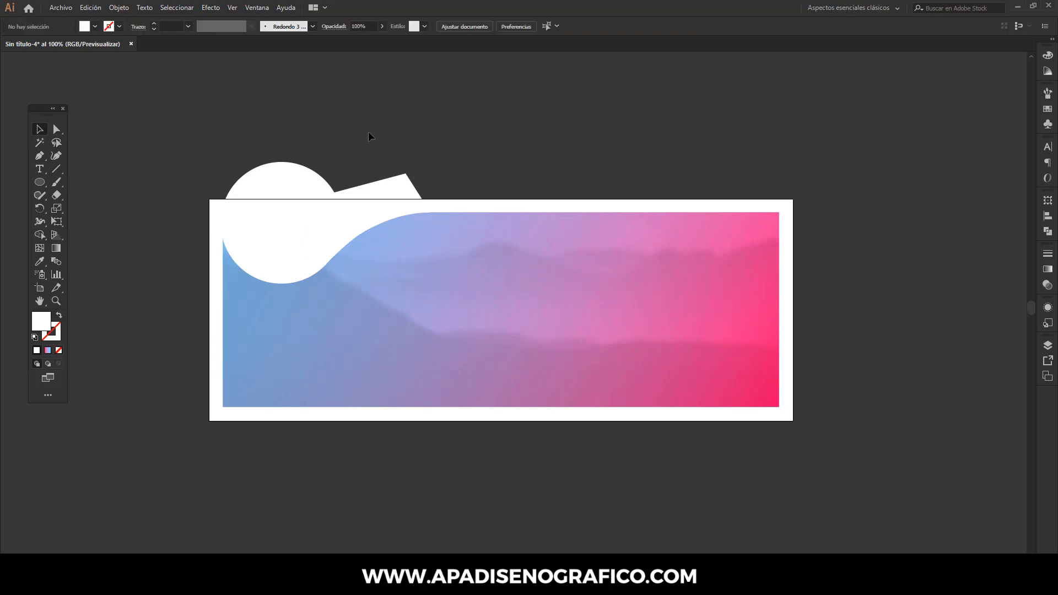
- Open the Yoga Center logo file from Recursos_cover's pink-hand-drawn-yoga-logos folder, using its embedded color profile
click(62, 7)
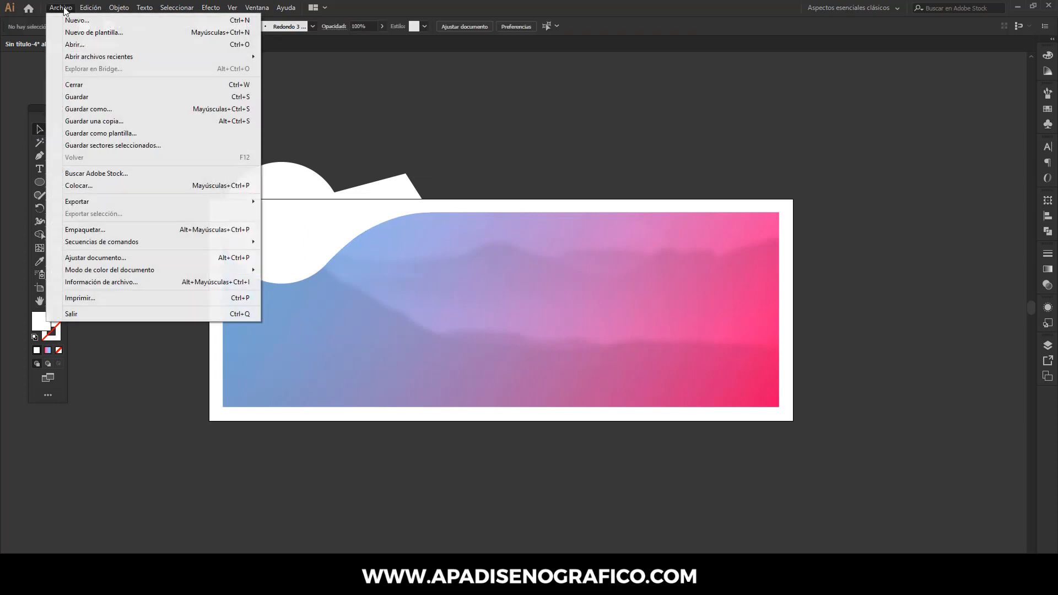
click(67, 44)
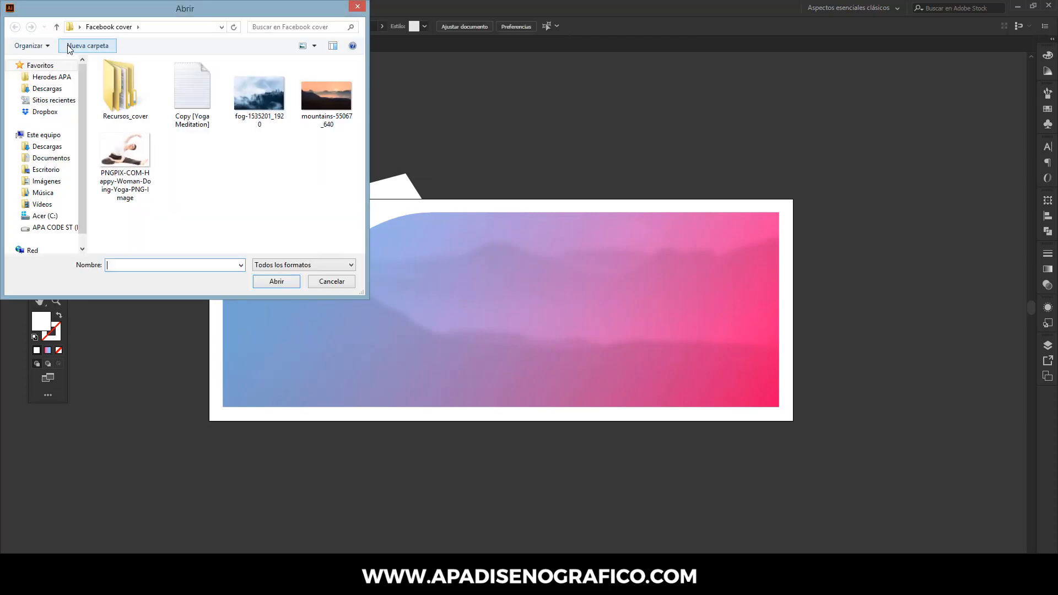
double_click(120, 98)
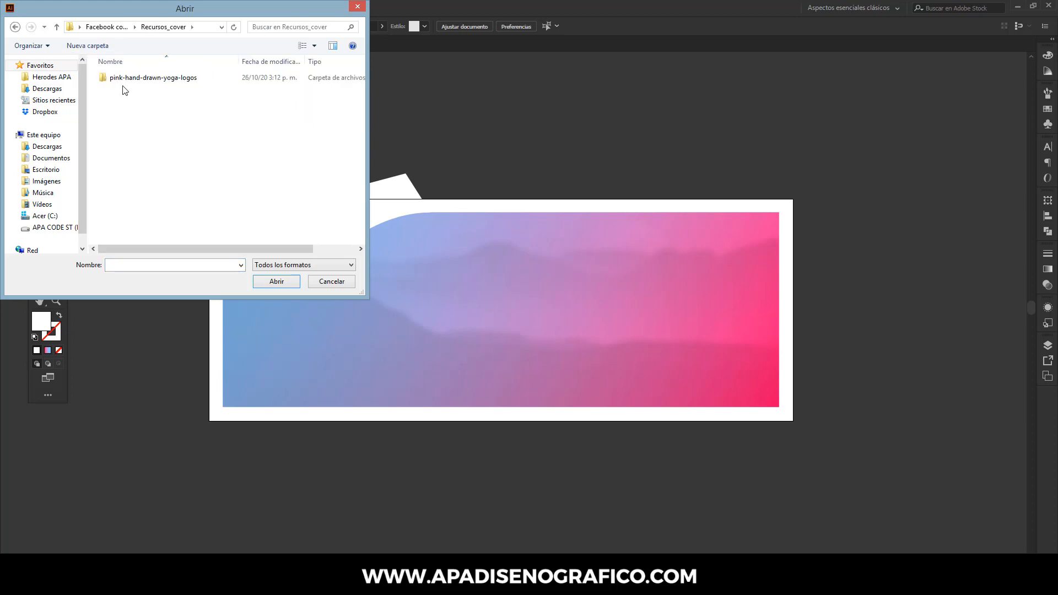
double_click(123, 78)
click(127, 114)
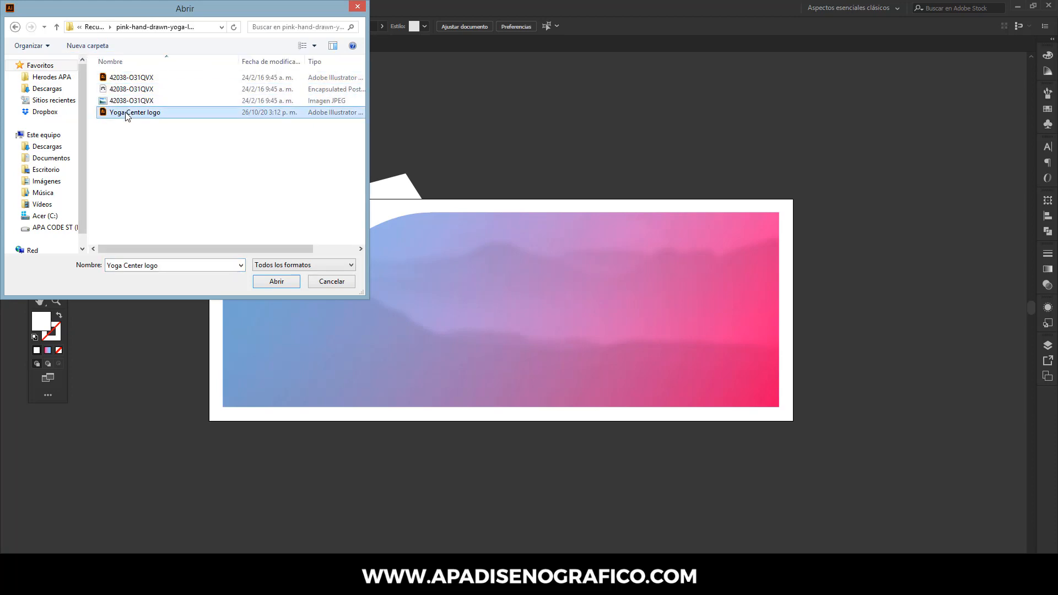
click(275, 282)
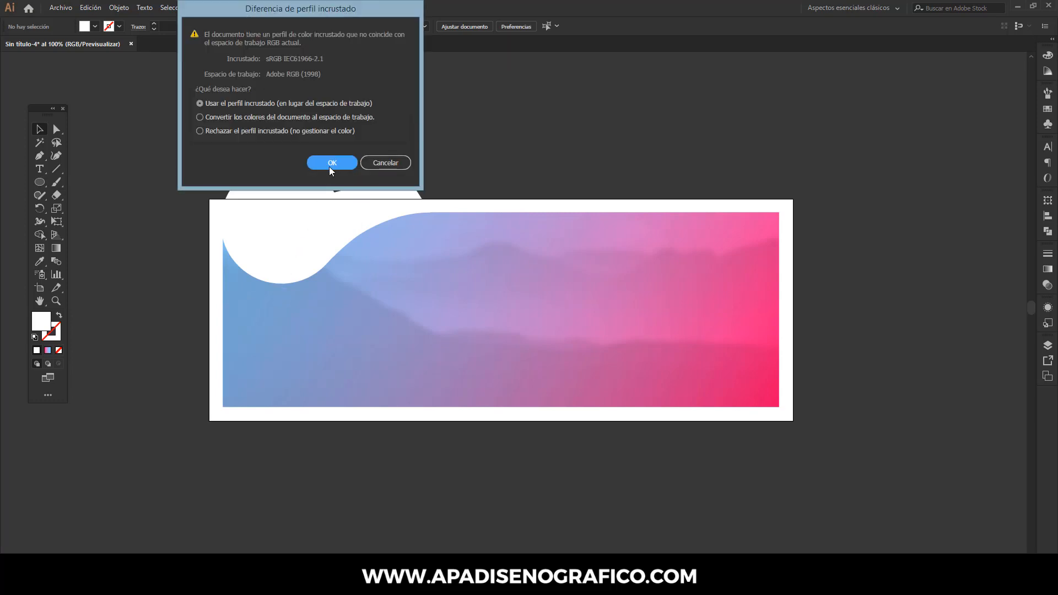
click(331, 163)
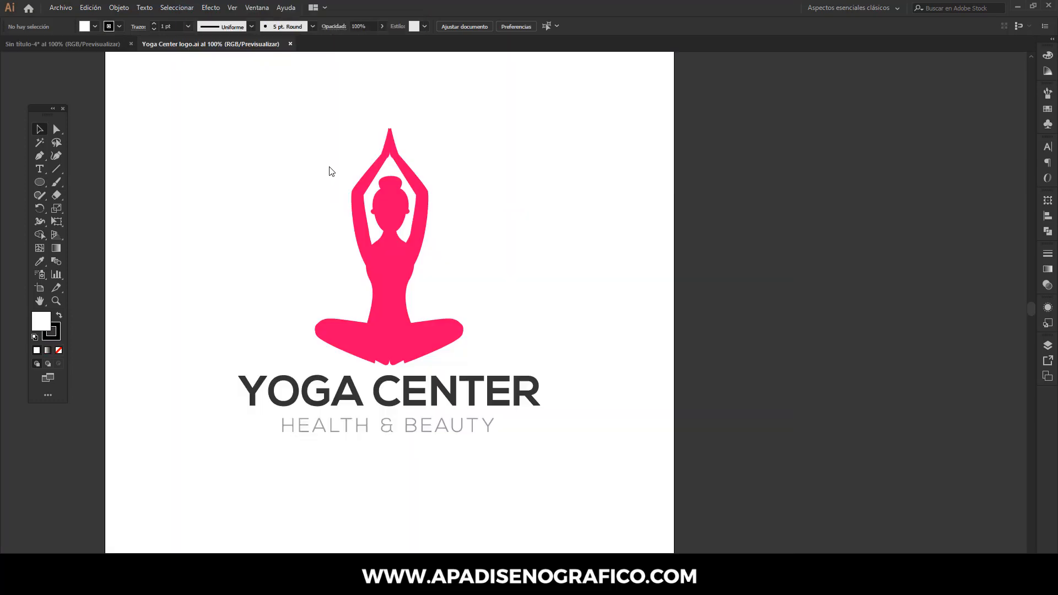
- Copy the entire Yoga Center logo and paste it into the banner document, converting colors to preserve their appearance
drag(230, 114, 542, 462)
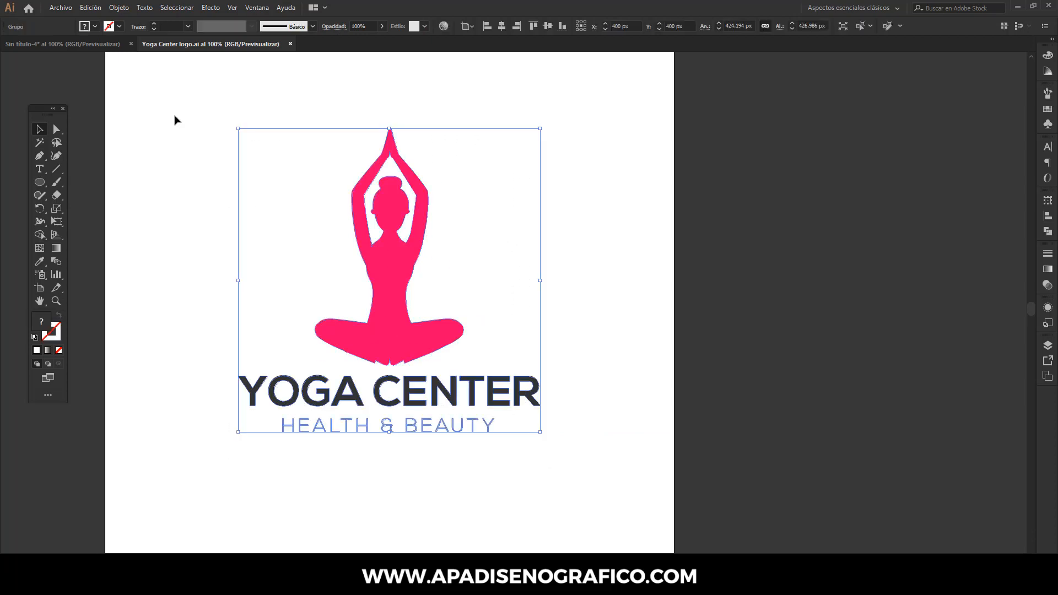
click(91, 9)
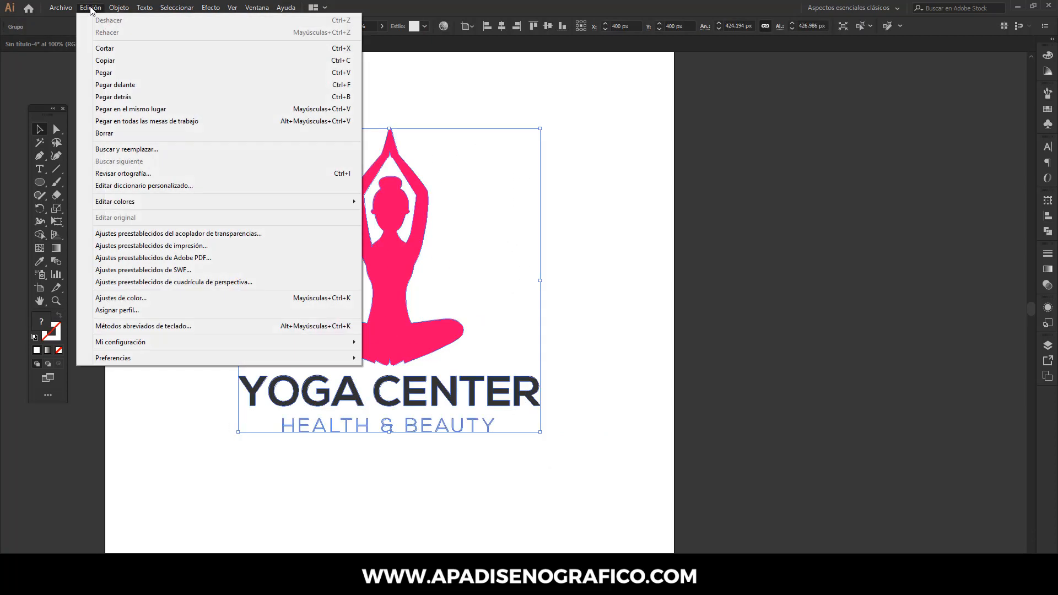
click(97, 61)
click(94, 40)
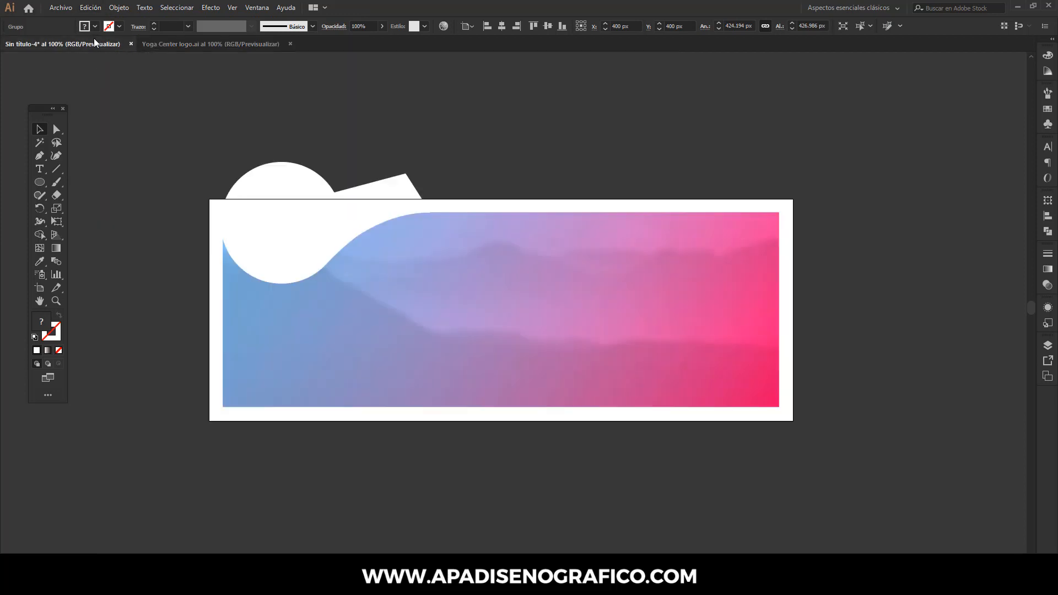
click(96, 9)
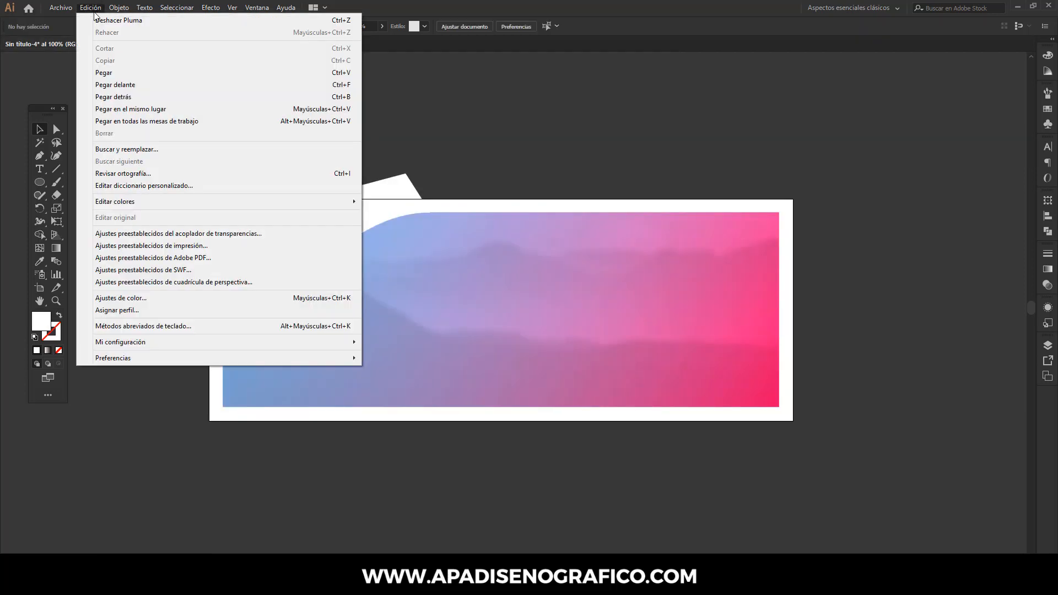
click(95, 72)
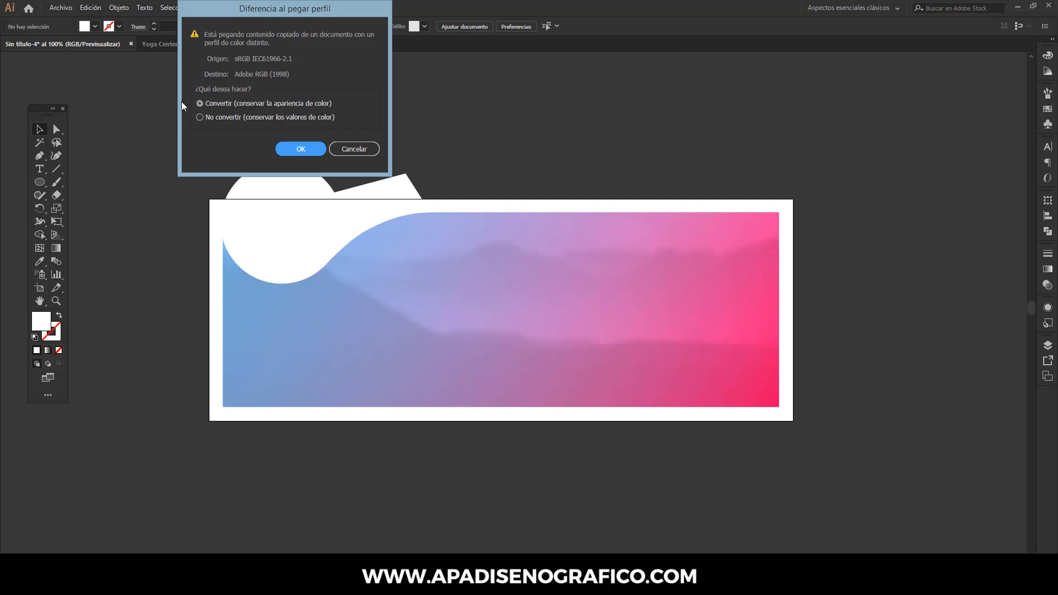
click(288, 148)
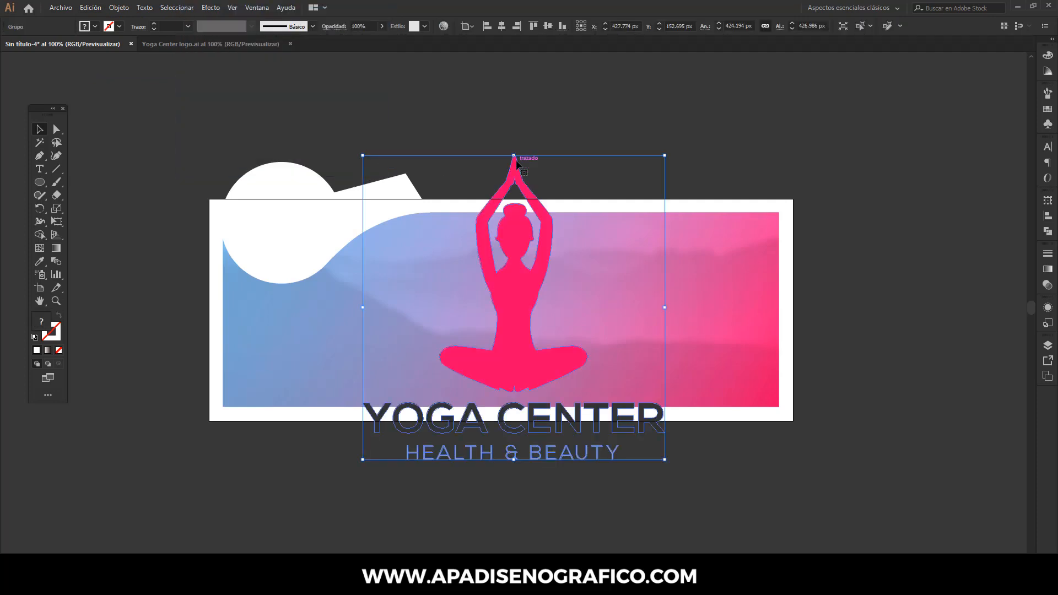
- Scale the logo down to about 78 × 78 px and position it inside the white circle, horizontally centered and slightly below the middle
drag(513, 157, 278, 238)
drag(282, 200, 281, 209)
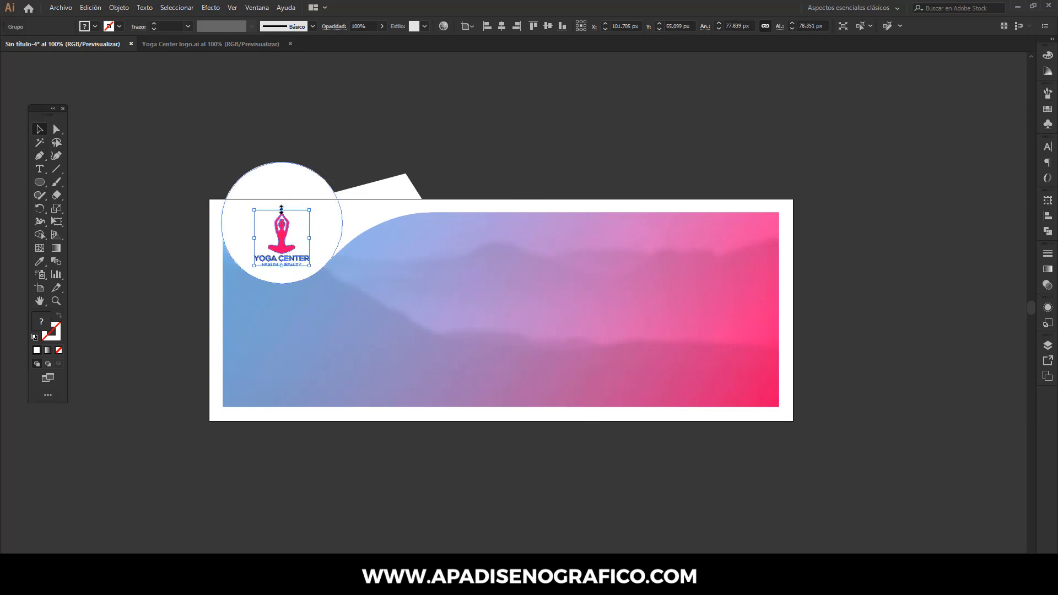
shift+click(282, 180)
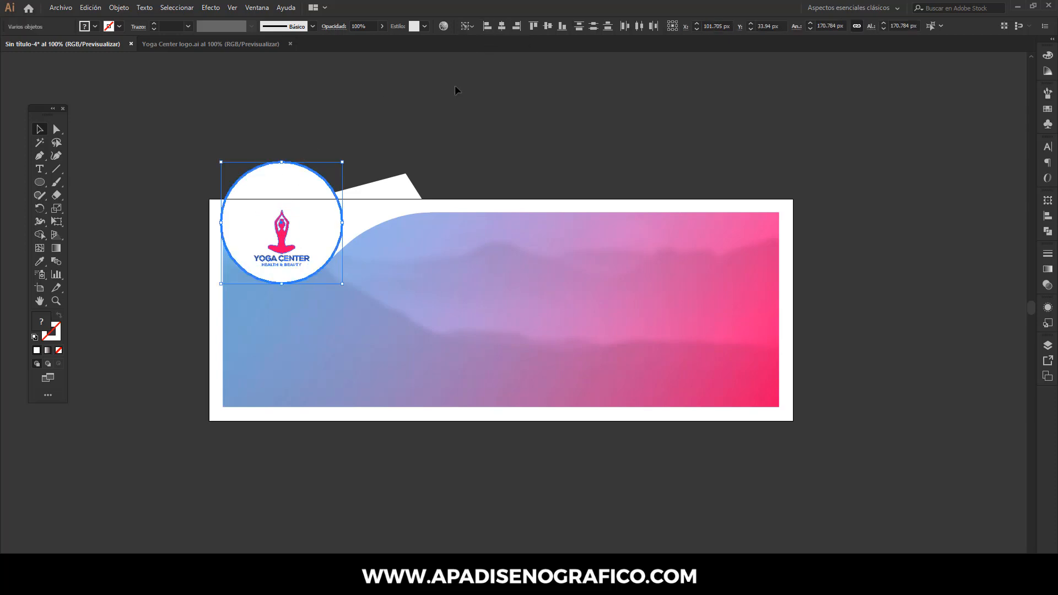
click(417, 121)
- Place the PNGPIX-COM-Happy-Woman-Doing-Yoga-PNG-Image file at about 330 × 222 px over the banner's lower-right corner and embed it
click(65, 7)
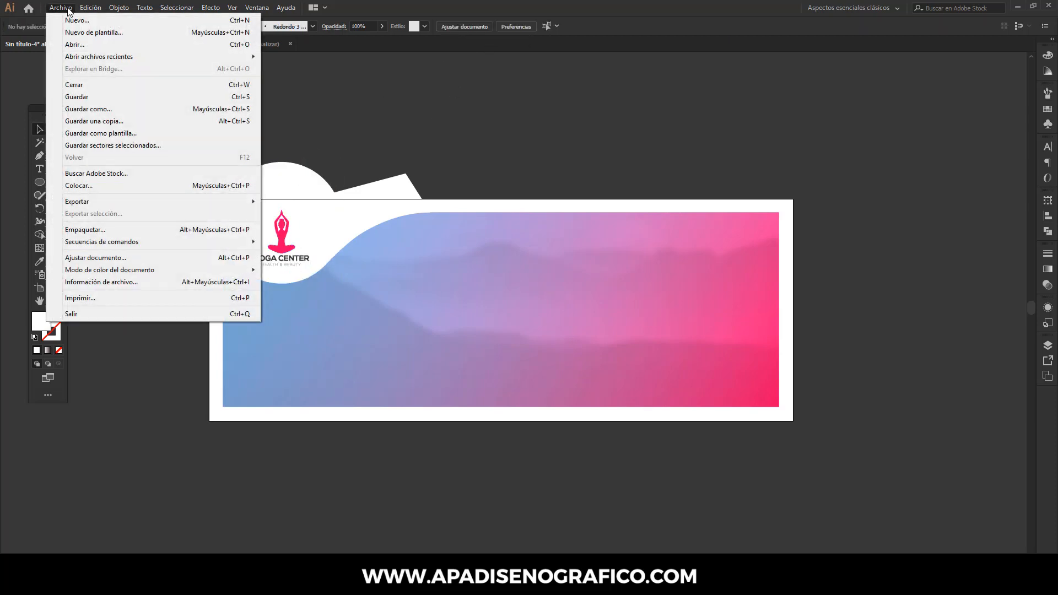
click(81, 184)
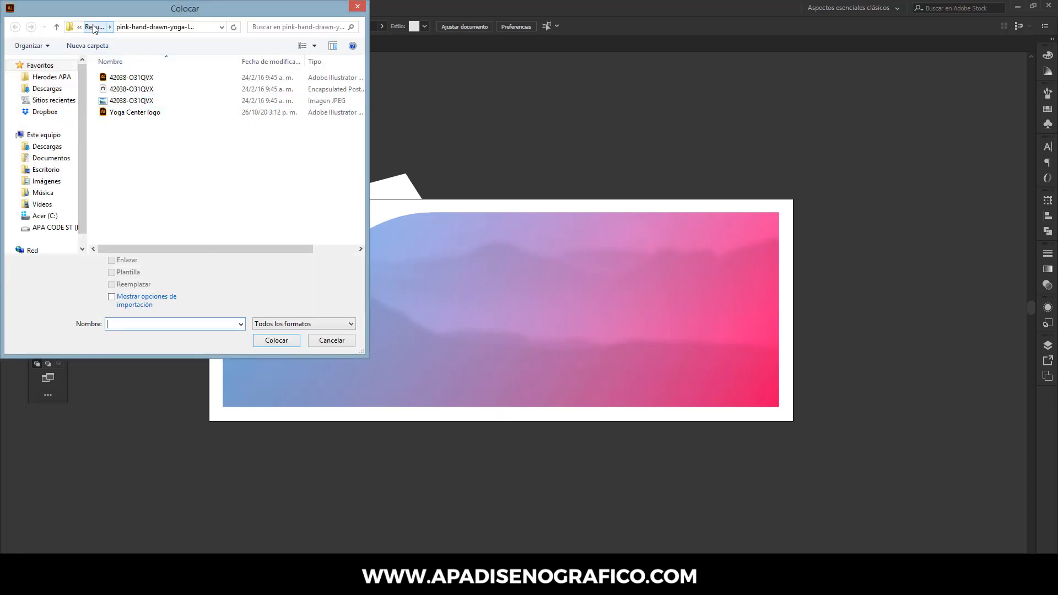
click(94, 28)
click(94, 29)
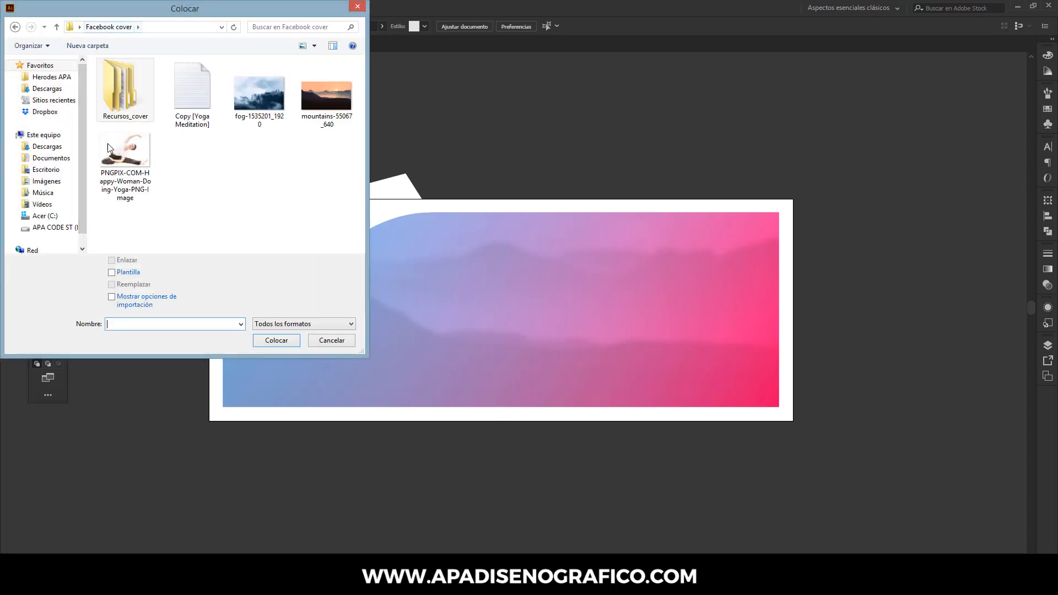
click(108, 144)
click(276, 341)
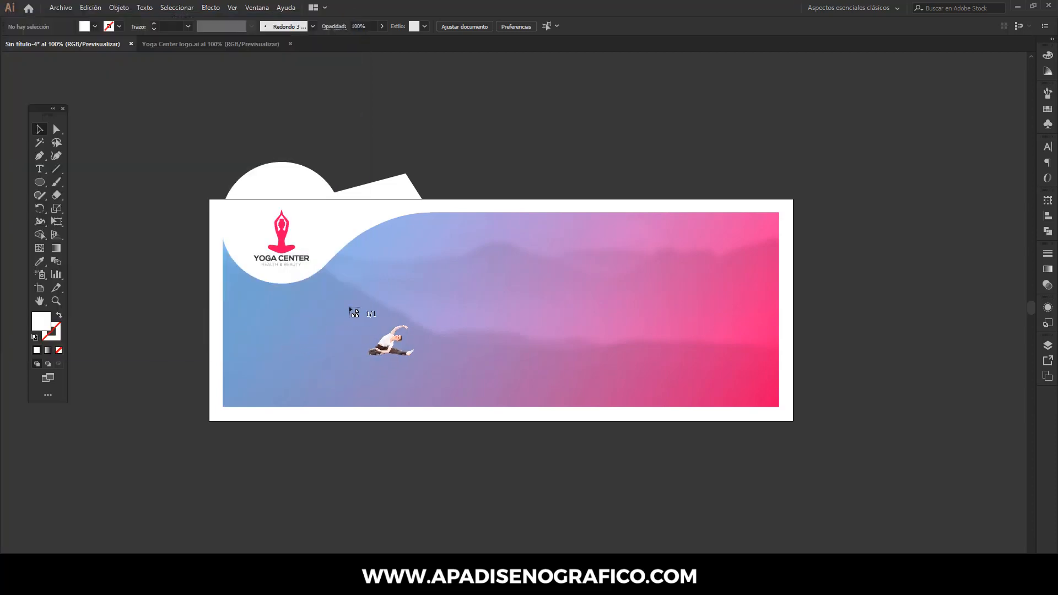
drag(558, 290, 793, 485)
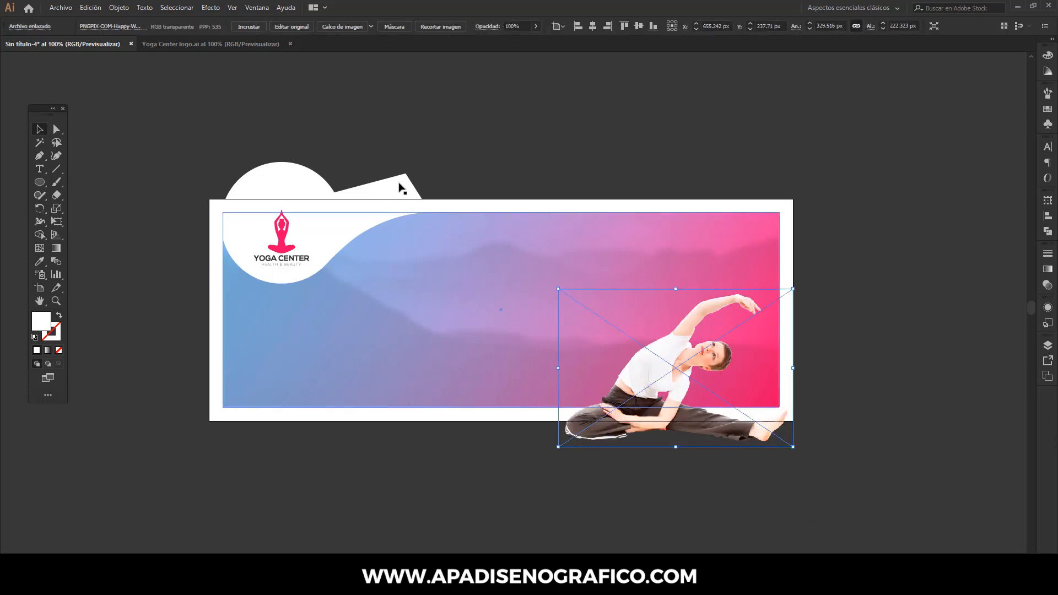
click(249, 26)
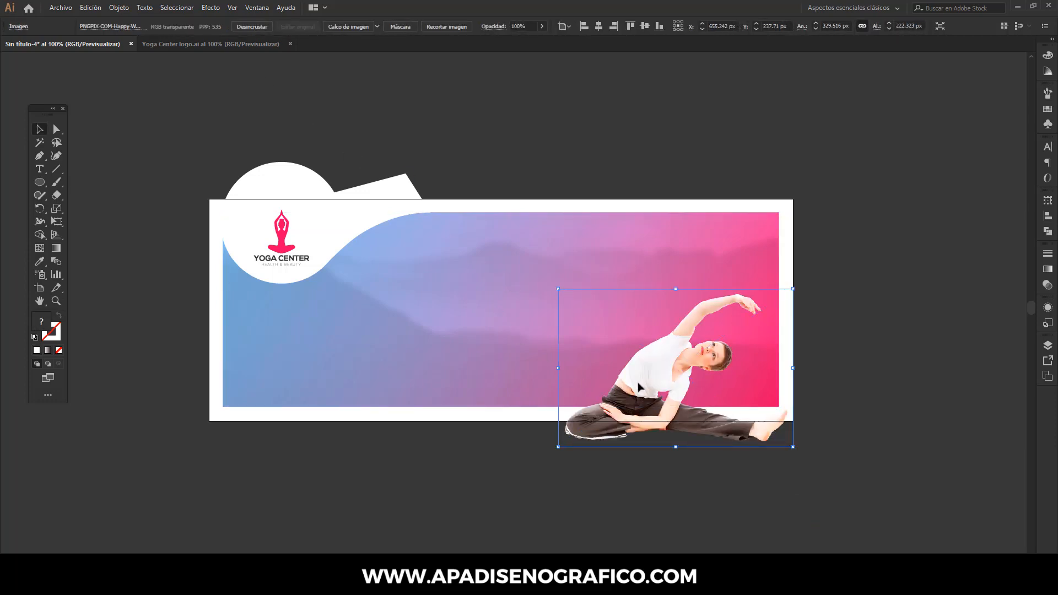
- Enlarge the yoga woman photo to about 389 × 262 px and position it at about X 616, Y 188 px, overlapping the lower white border
drag(638, 382, 637, 361)
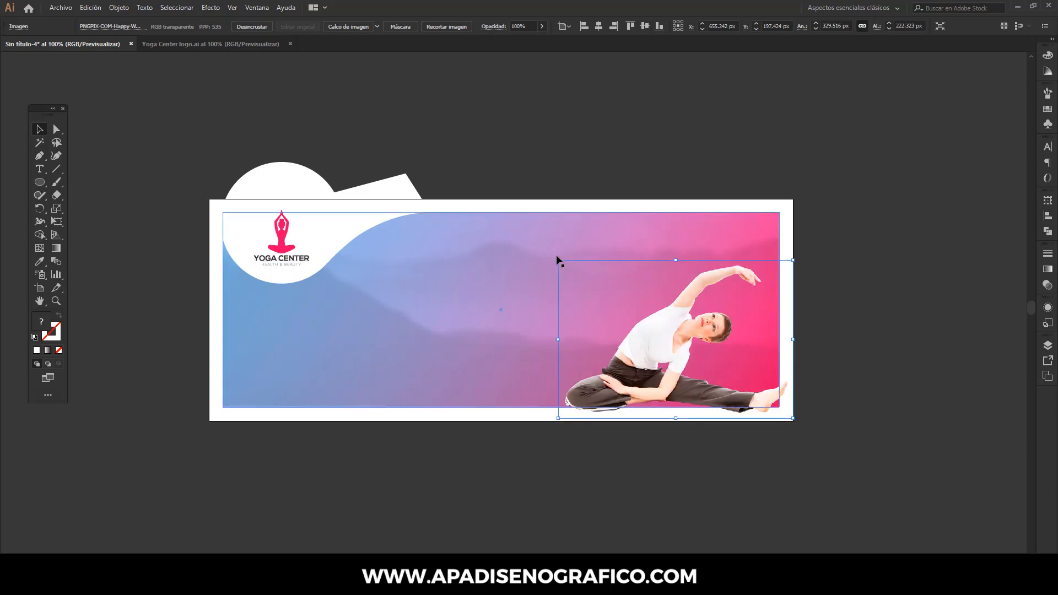
drag(558, 259, 510, 233)
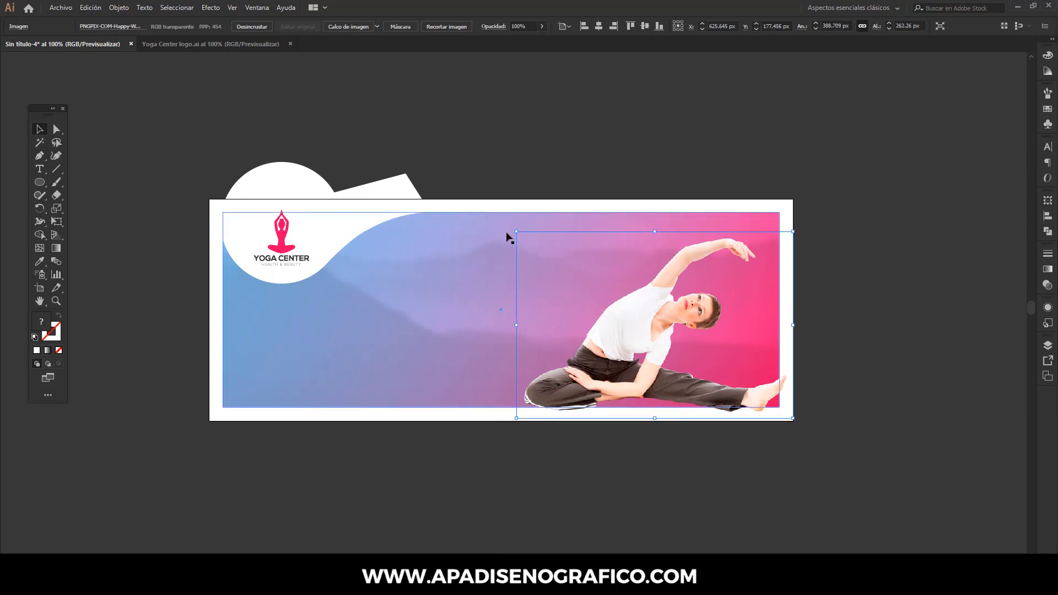
click(573, 182)
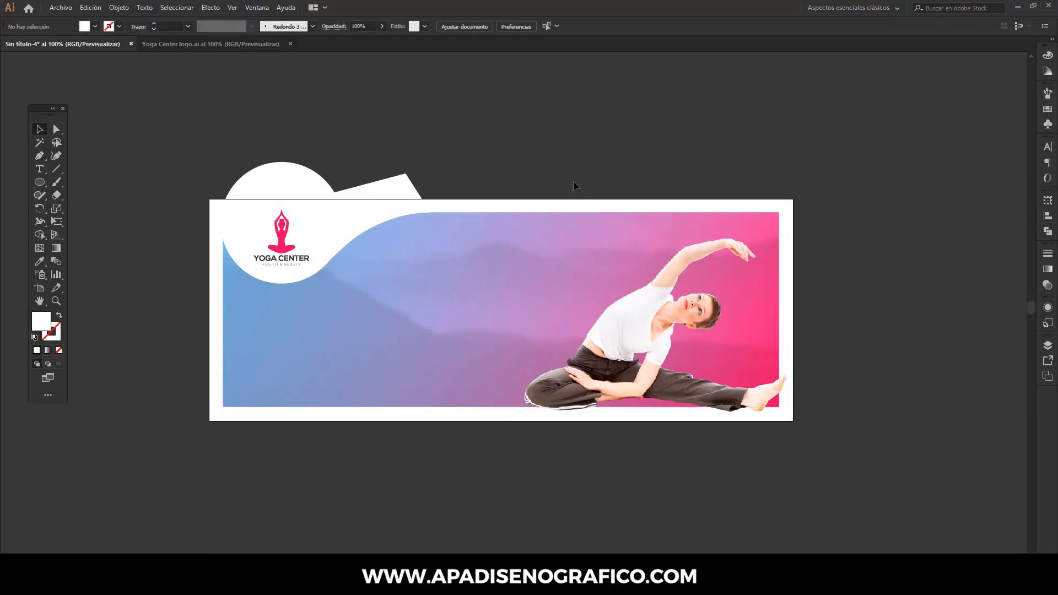
click(645, 321)
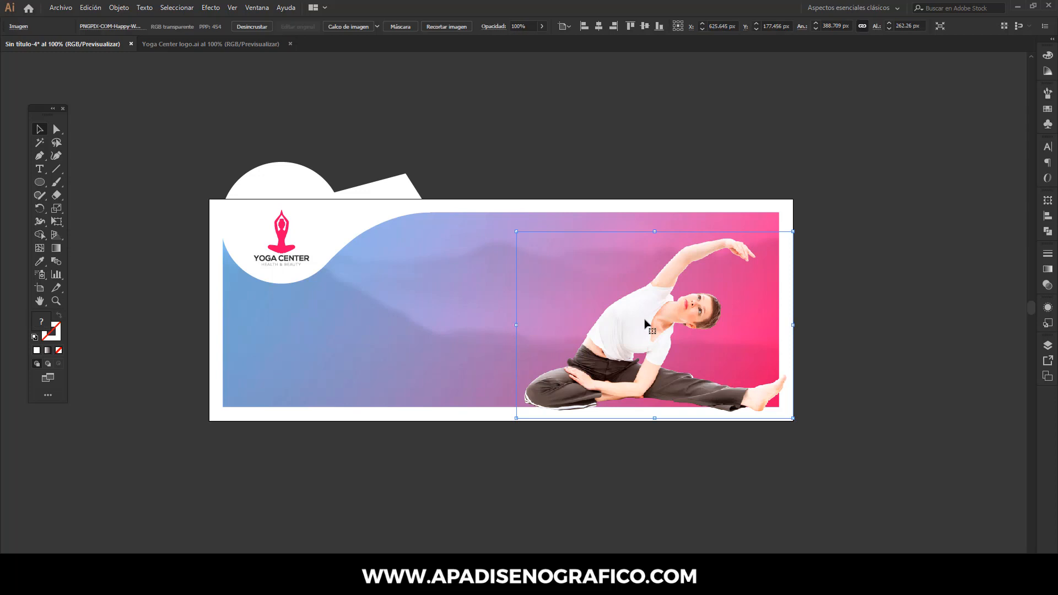
key(shift+Left)
key(shift+Down)
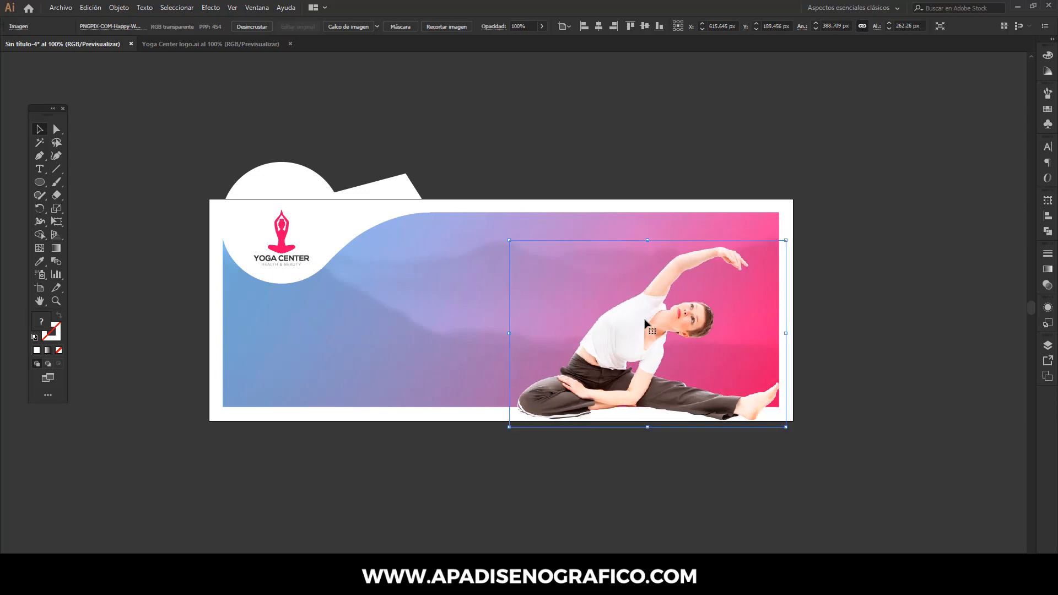
key(Up)
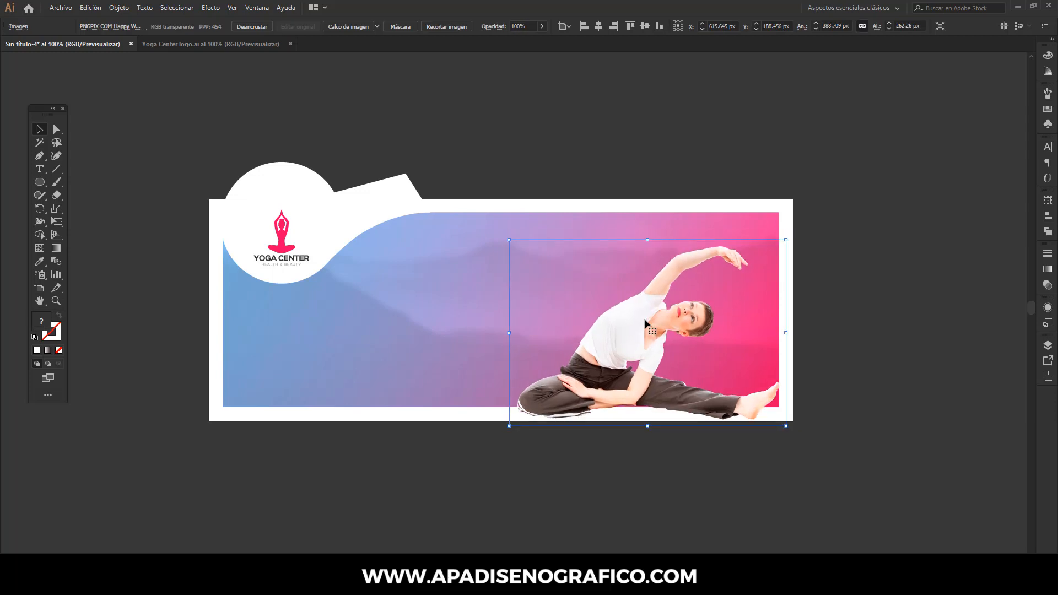
click(556, 170)
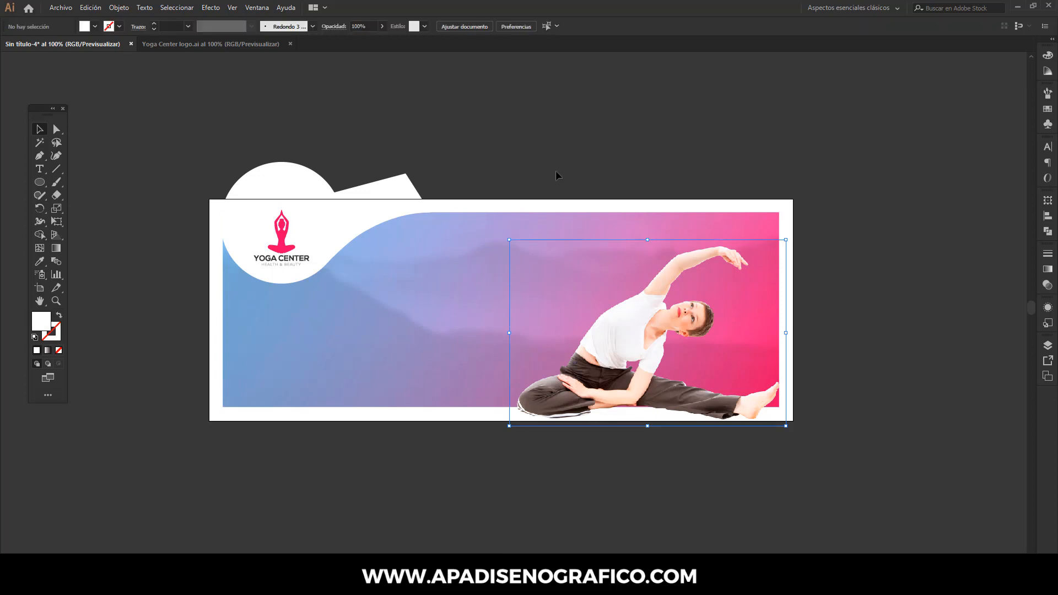
- Start a point text object above the banner using Bebas Neue Bold at 48 pt
click(42, 170)
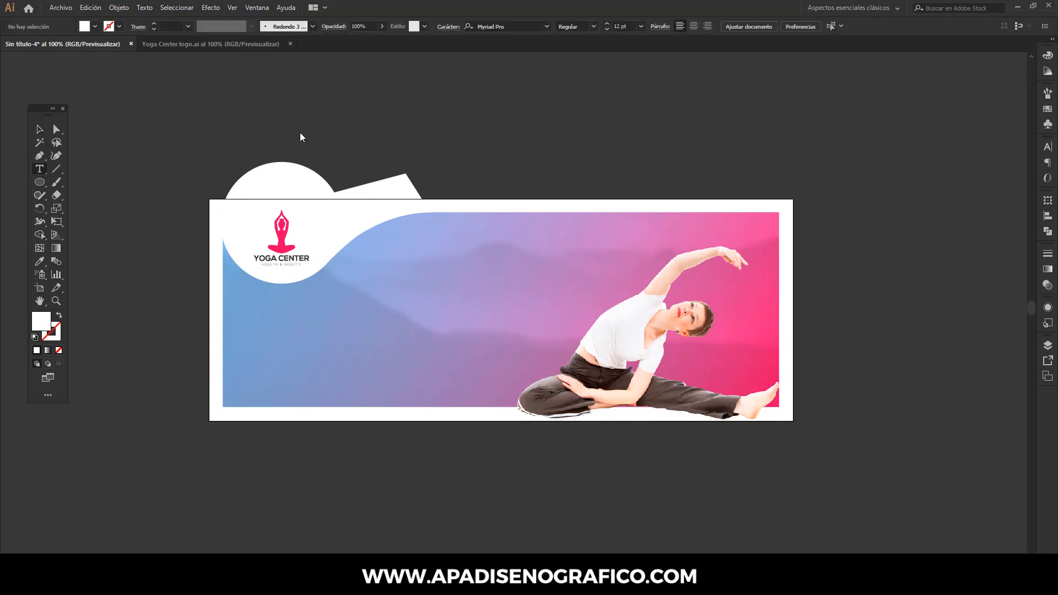
click(513, 25)
text(b)
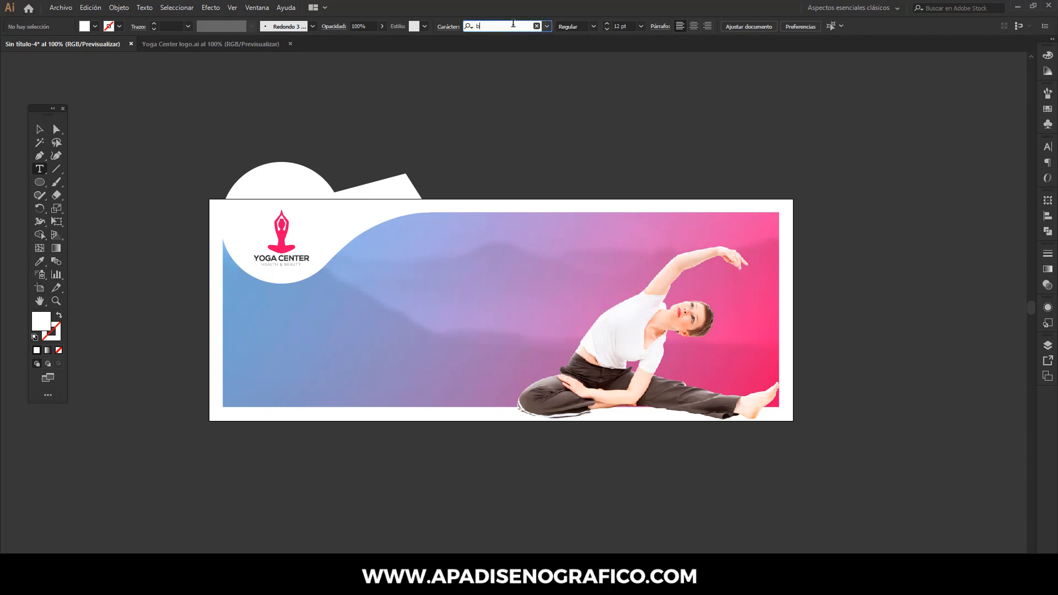
text(eb)
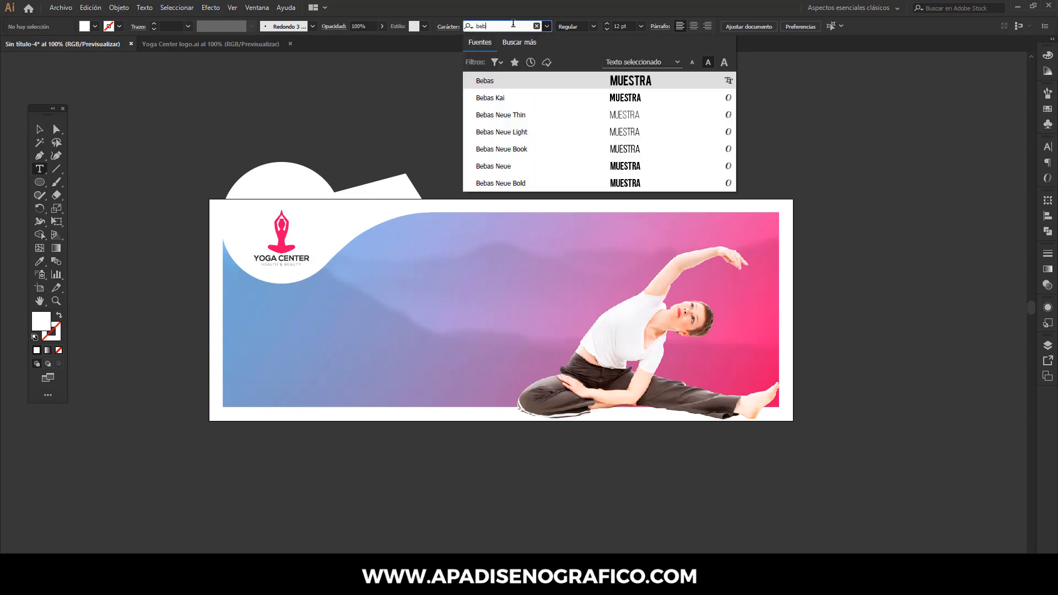
click(520, 184)
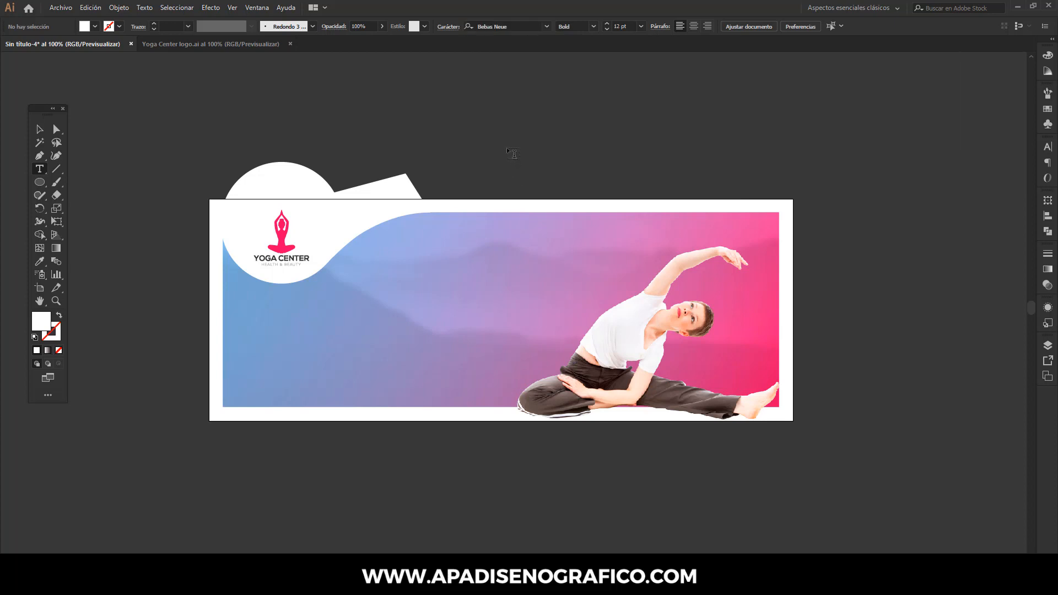
click(642, 26)
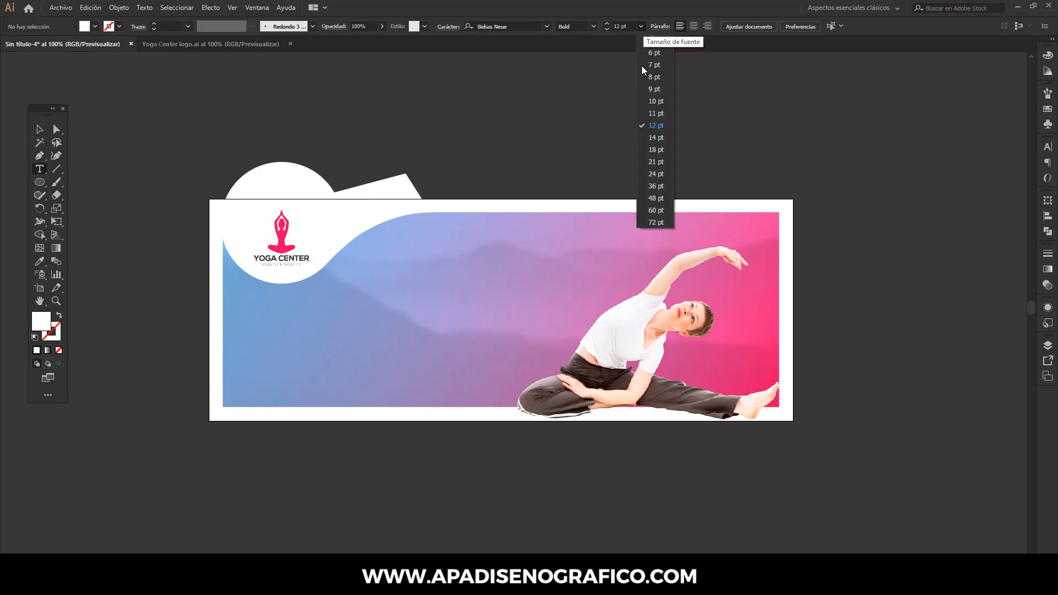
click(649, 196)
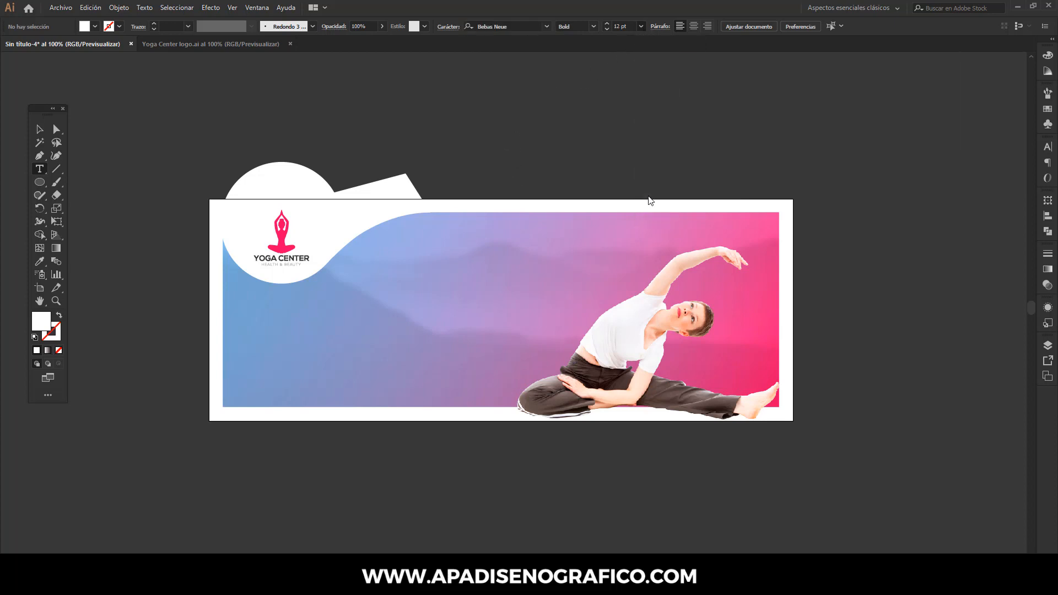
click(500, 103)
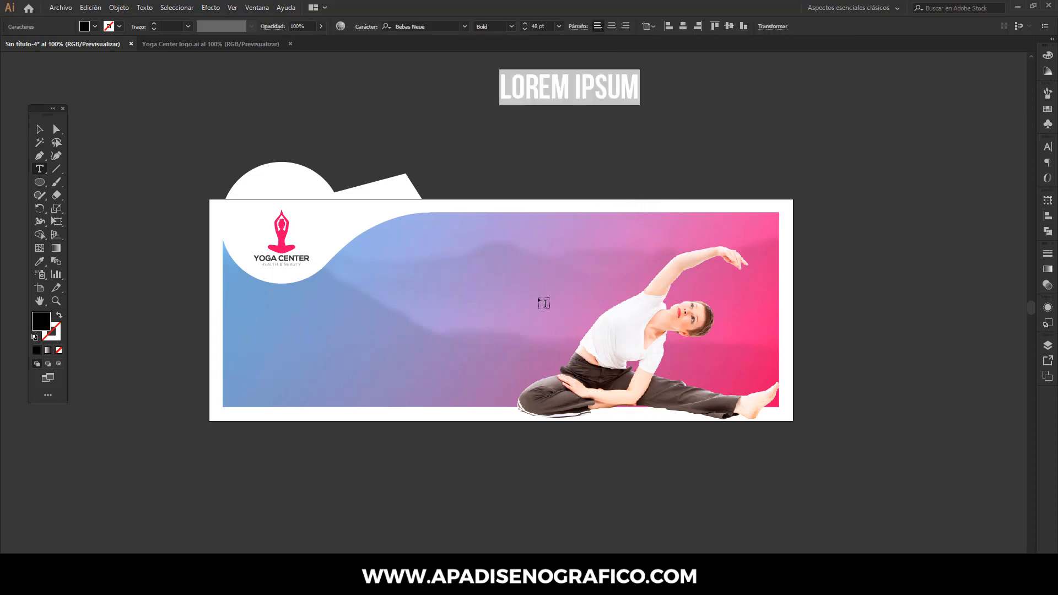
- Copy "YOGA MEDITATION" from the Notepad copy file and paste it over the placeholder text in Illustrator
click(513, 583)
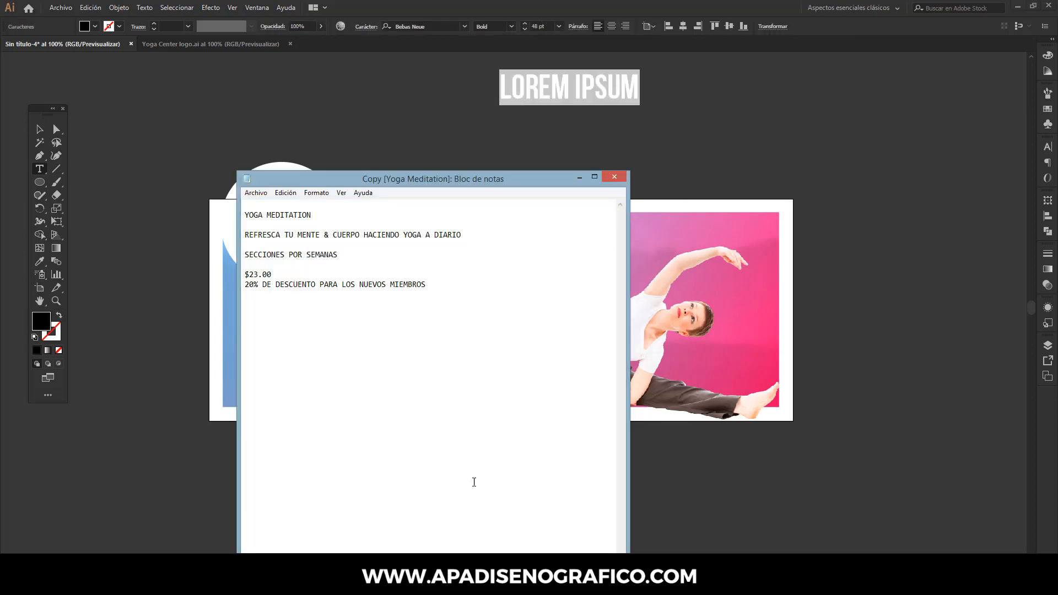
drag(311, 214, 245, 215)
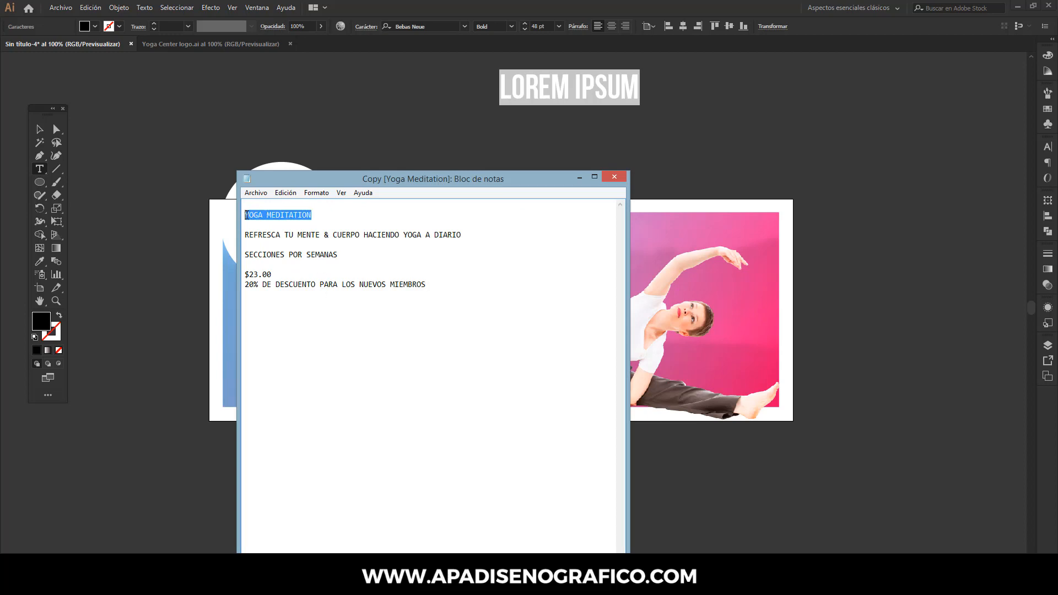
right_click(251, 214)
click(306, 239)
click(576, 177)
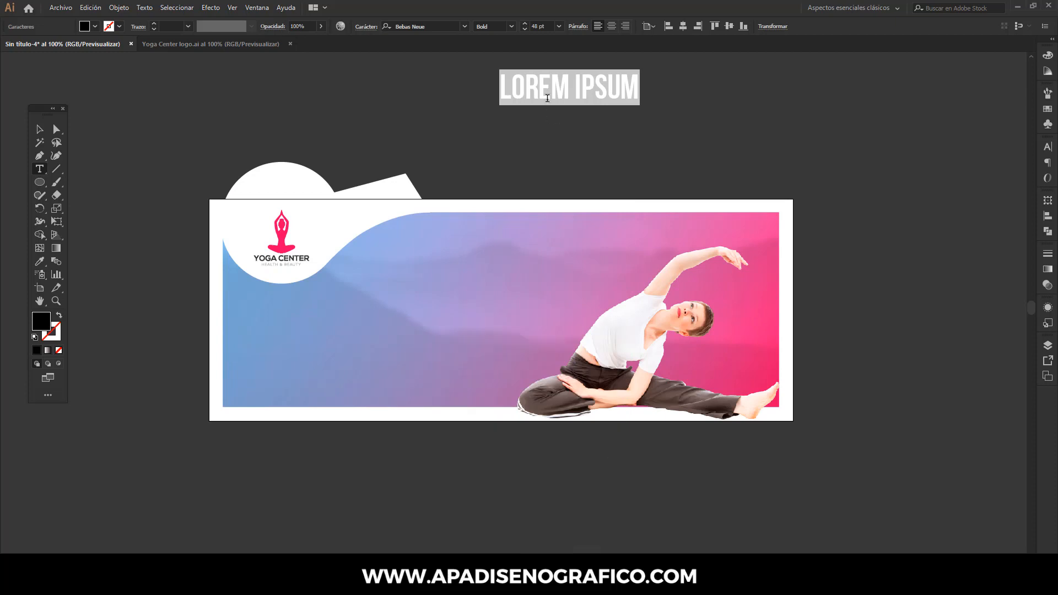
click(91, 7)
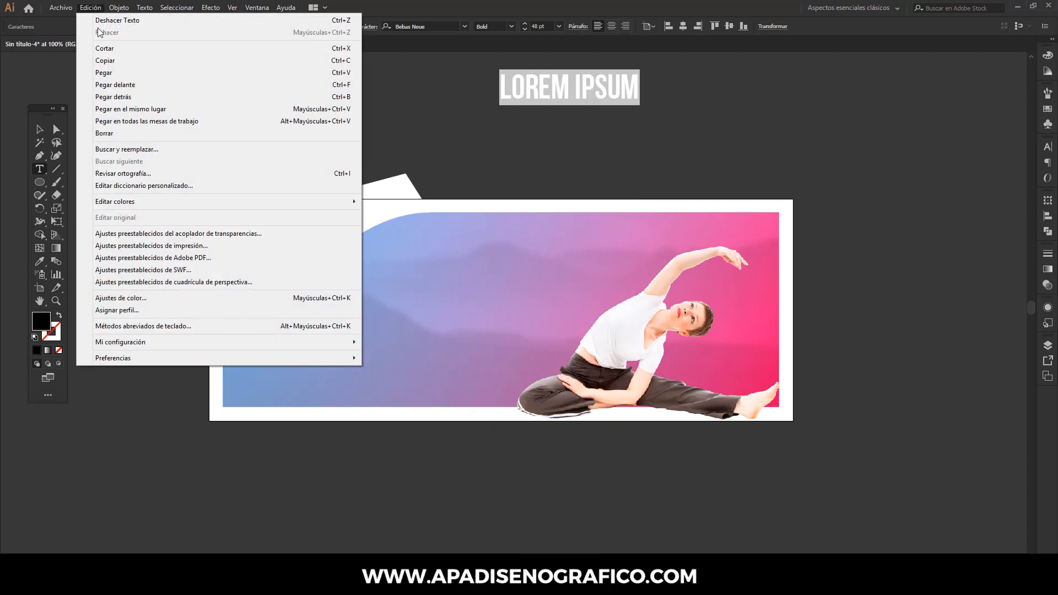
click(102, 73)
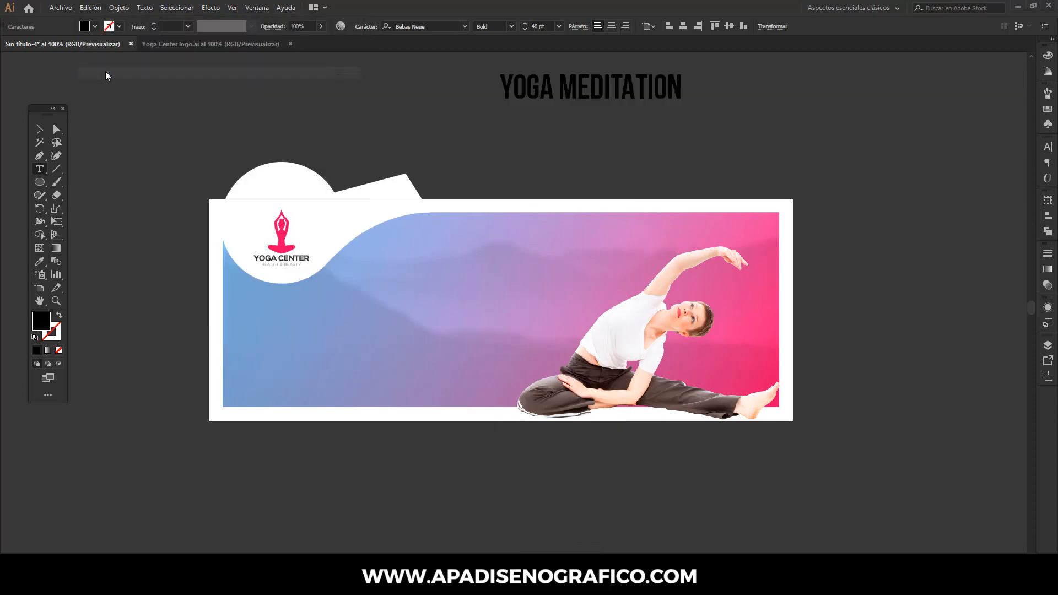
- Color the YOGA MEDITATION text white by sampling the white circle, and move it onto the banner beside the woman
click(42, 128)
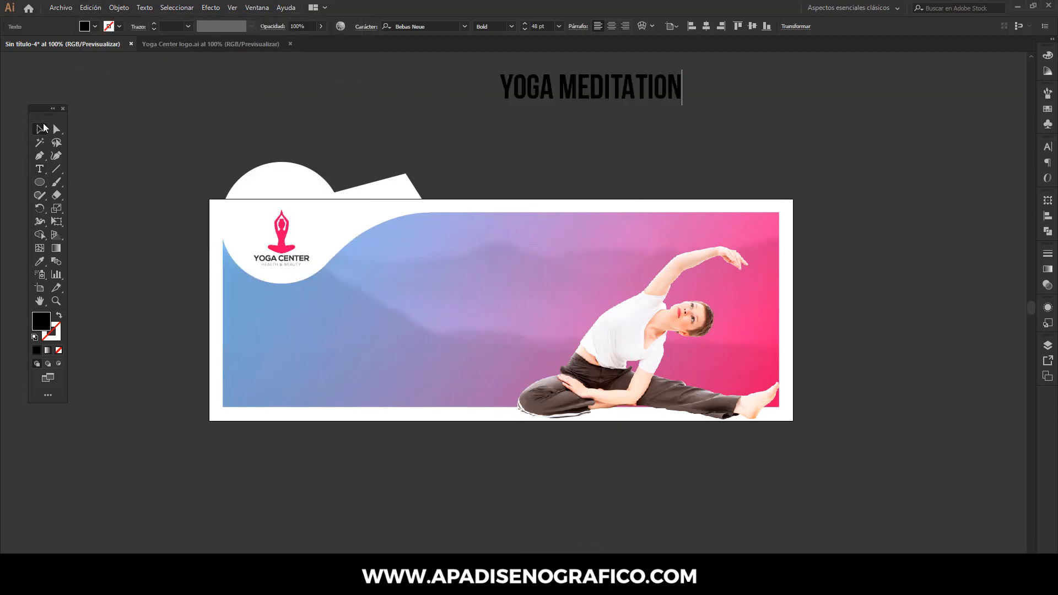
click(40, 261)
click(265, 184)
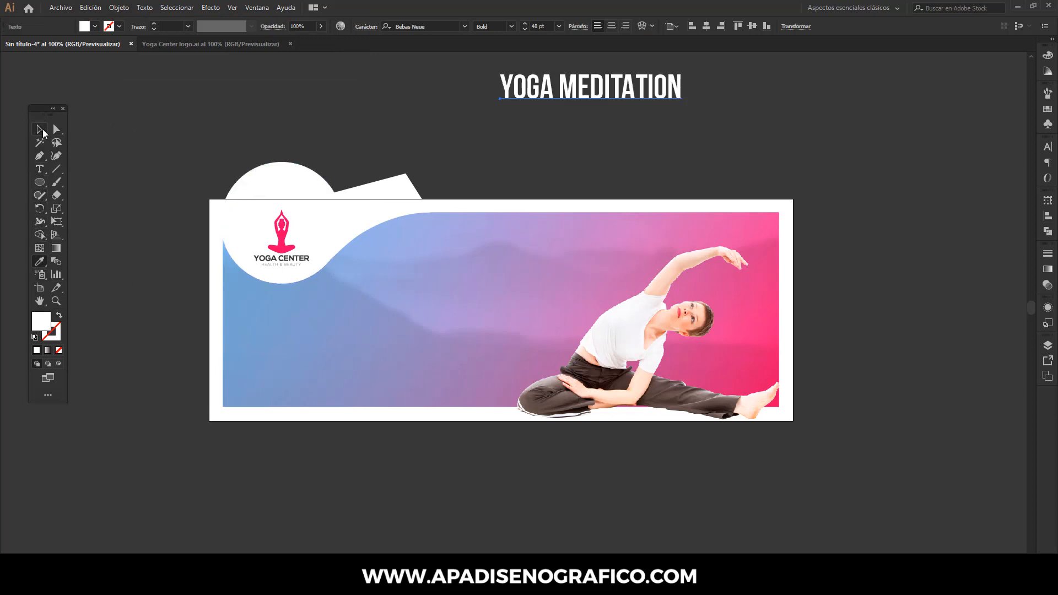
click(41, 129)
drag(573, 89, 503, 279)
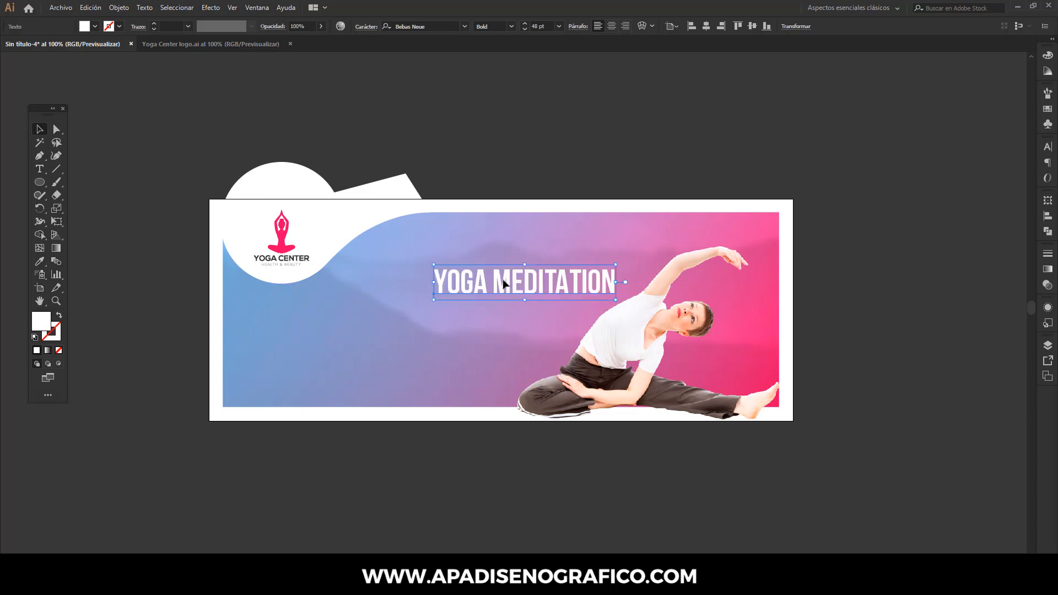
- Break the title into two lines, with YOGA above MEDITATION
click(39, 168)
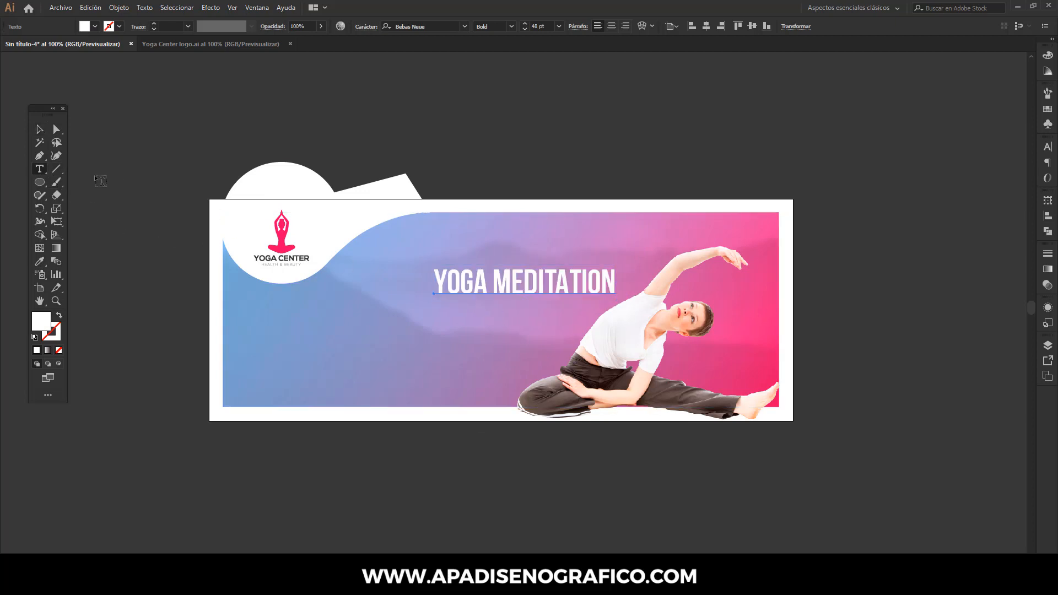
click(495, 281)
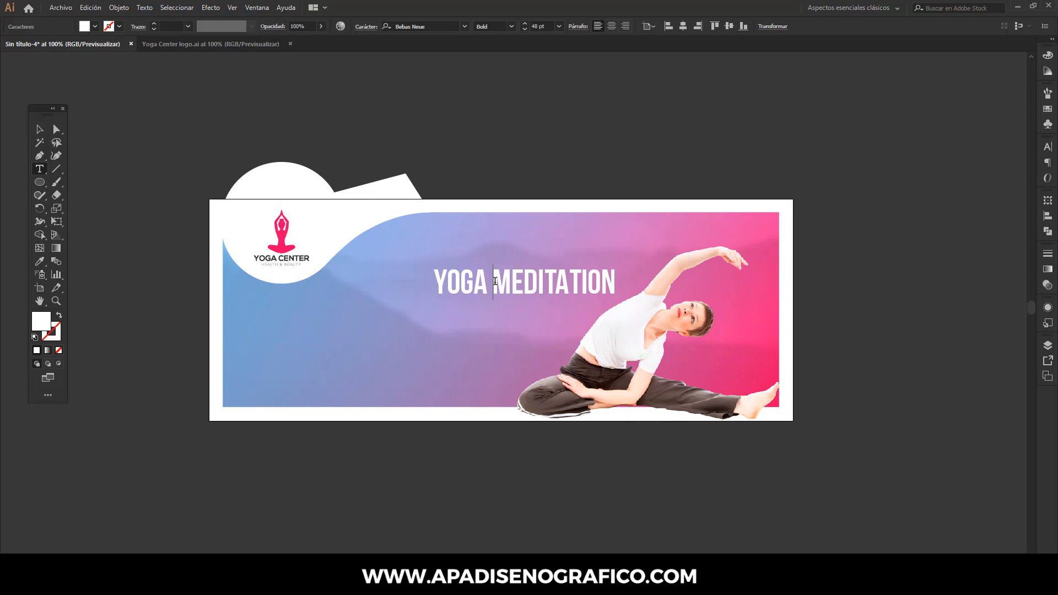
key(Return)
key(Escape)
- Convert the two-line title to outlines and ungroup the letters
click(145, 8)
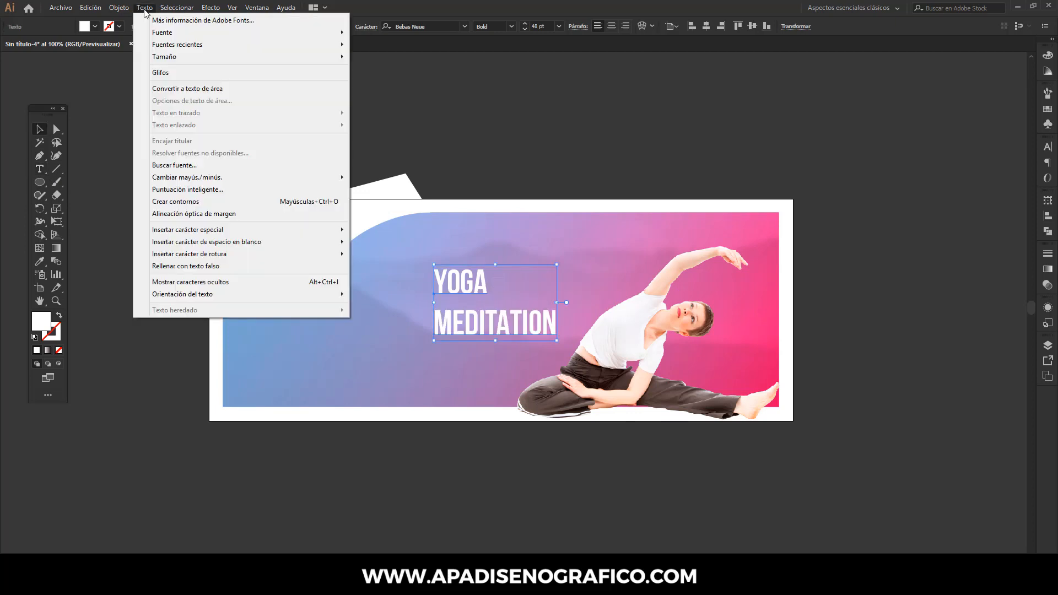
click(158, 201)
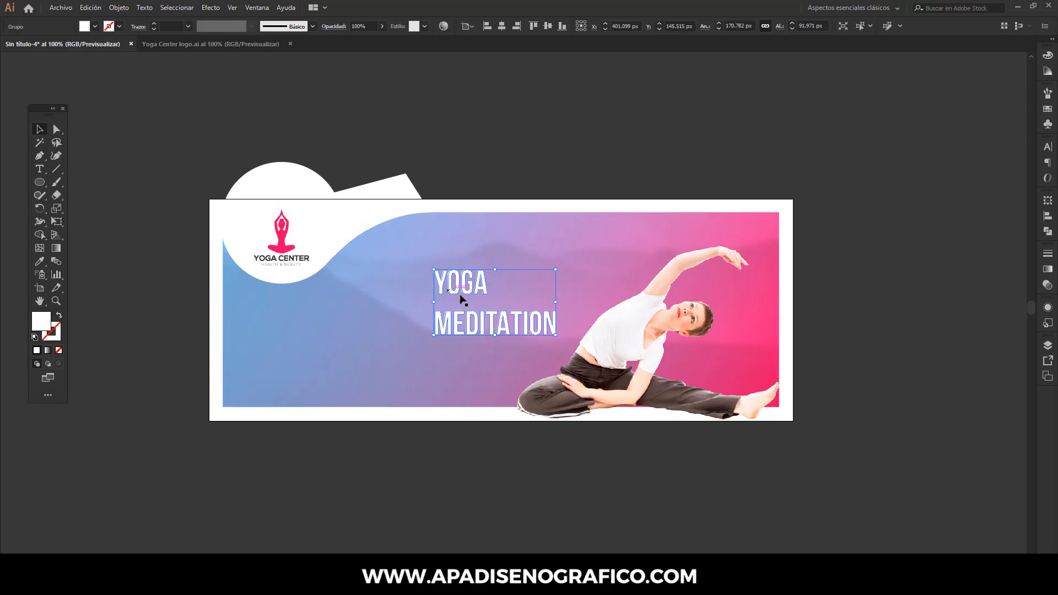
right_click(460, 296)
click(502, 386)
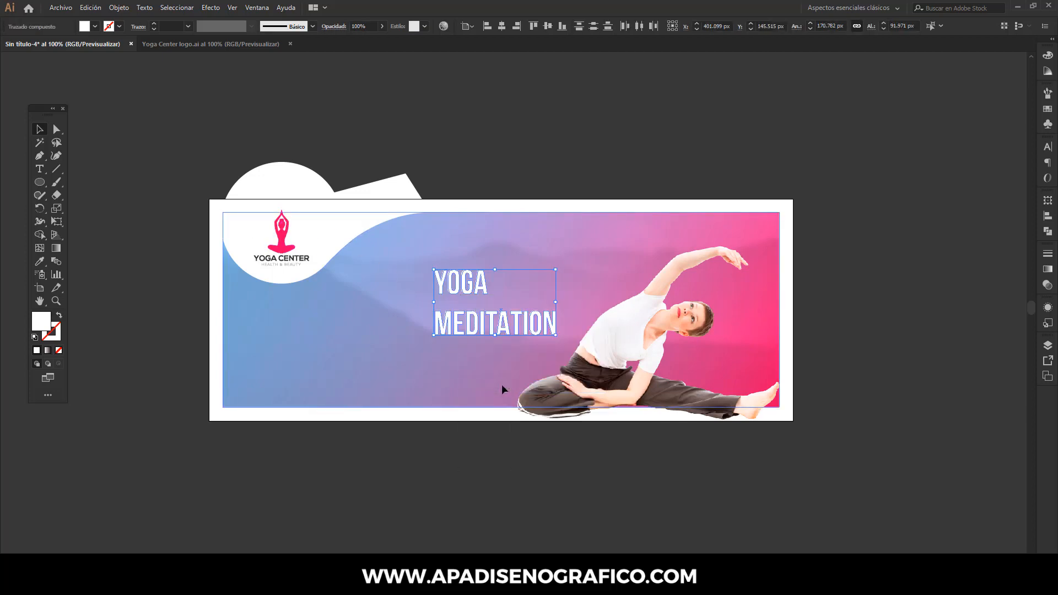
click(546, 202)
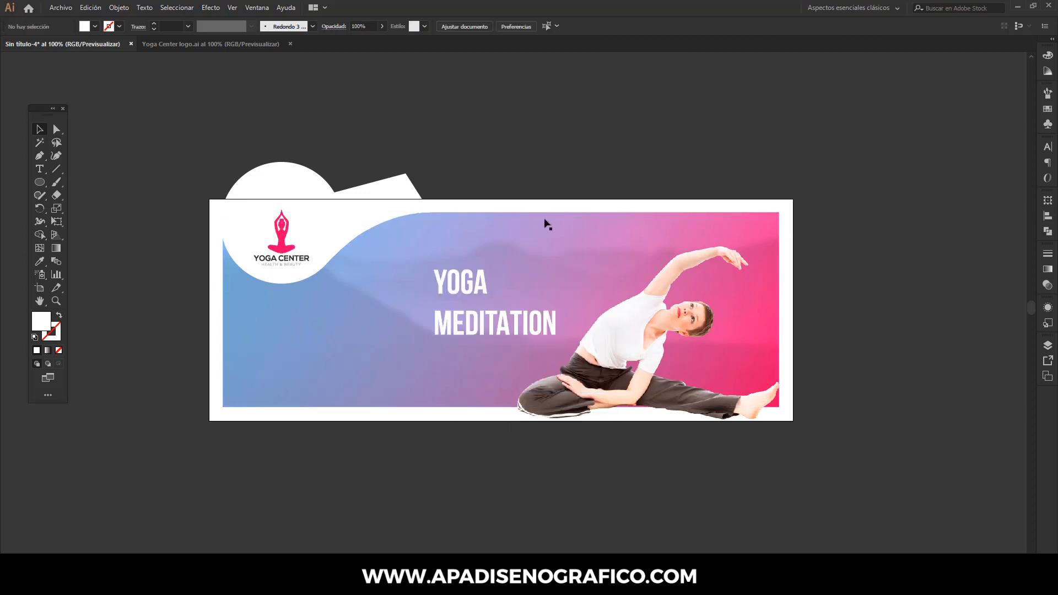
- Lock the gradient background rectangle
click(545, 220)
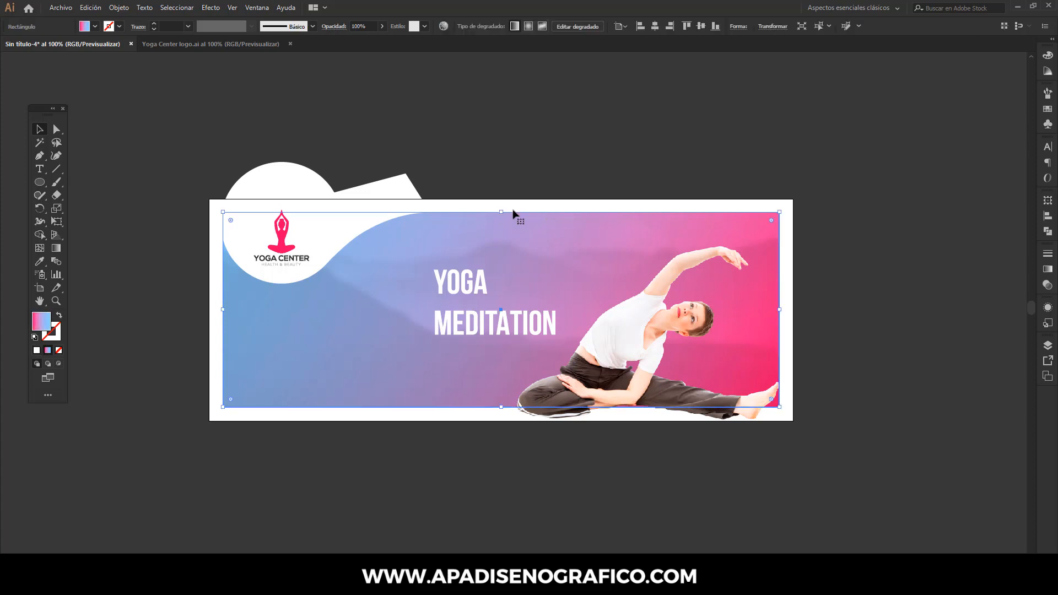
click(119, 8)
mouse_move(214, 74)
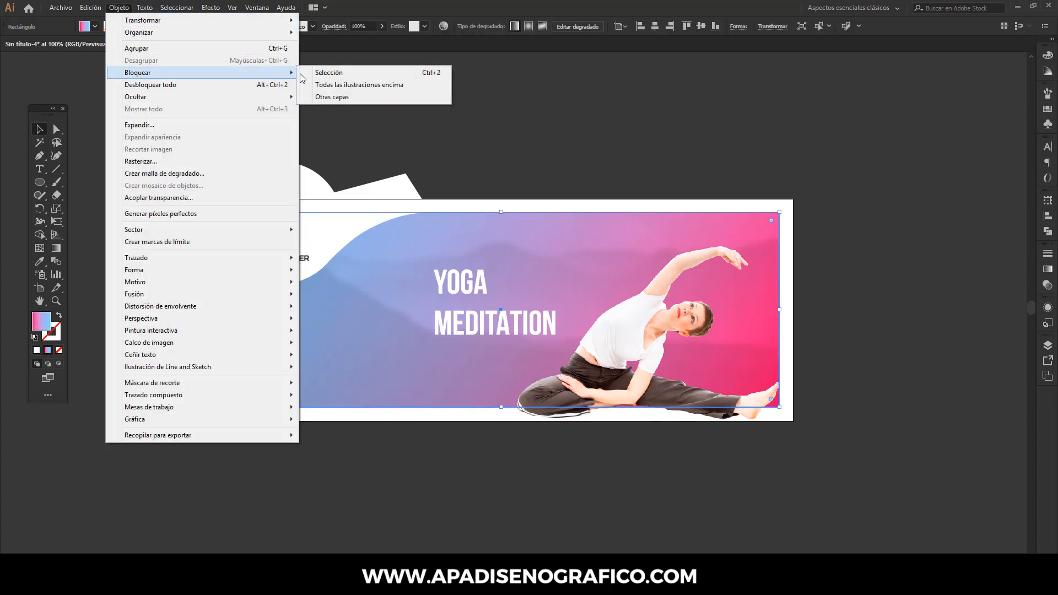
click(320, 74)
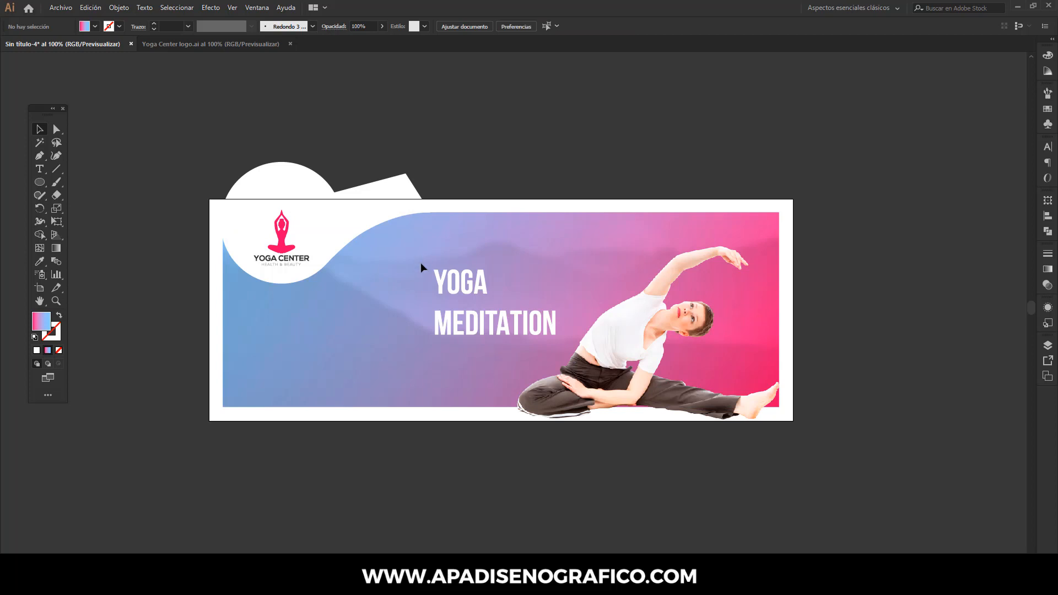
- Group the YOGA letters together, and group the MEDITATION letters together as a separate object
click(492, 298)
click(119, 8)
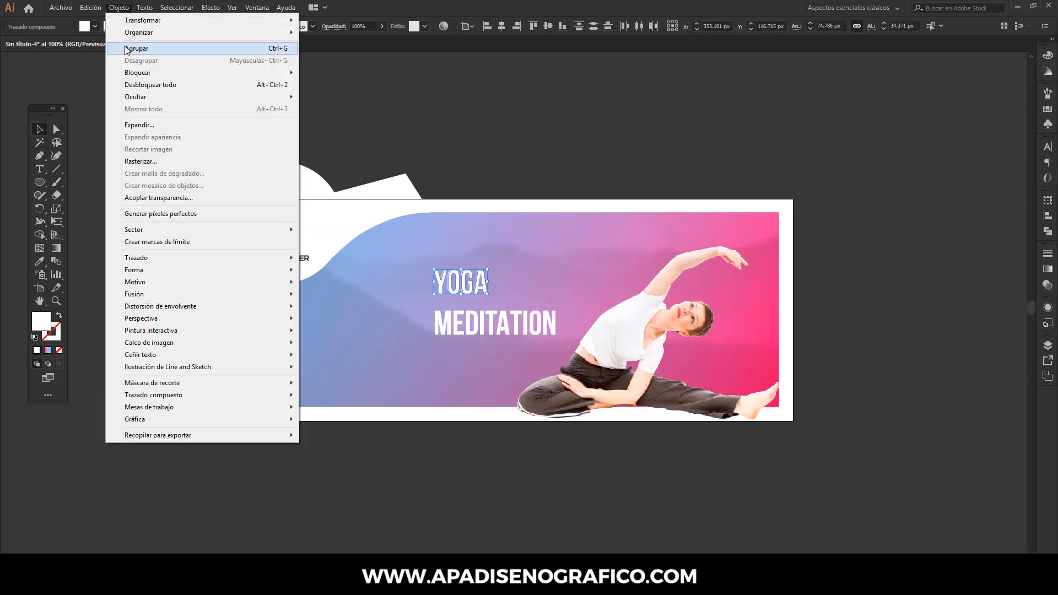
click(127, 49)
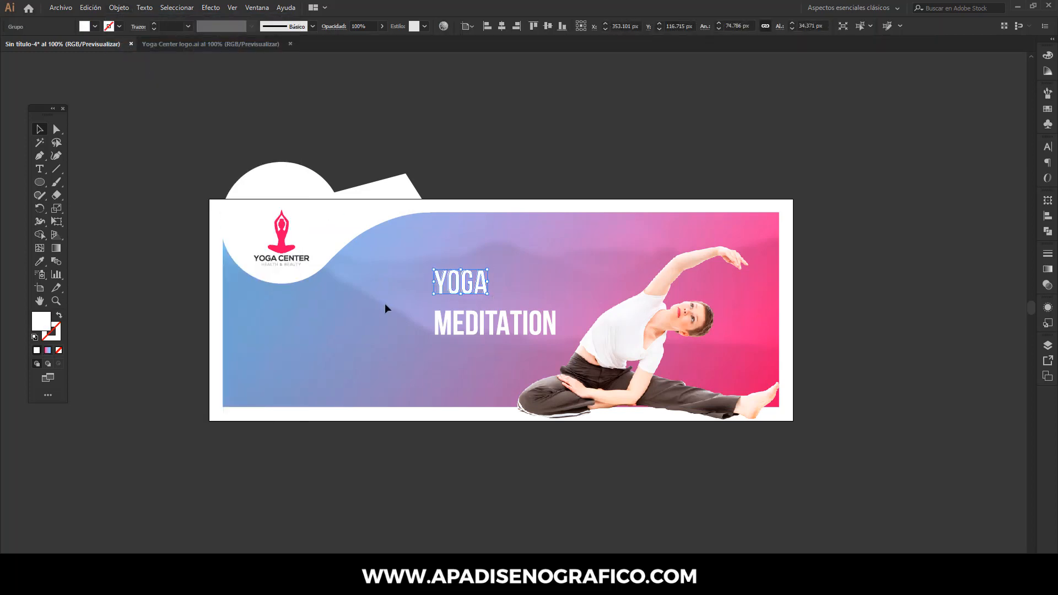
click(554, 332)
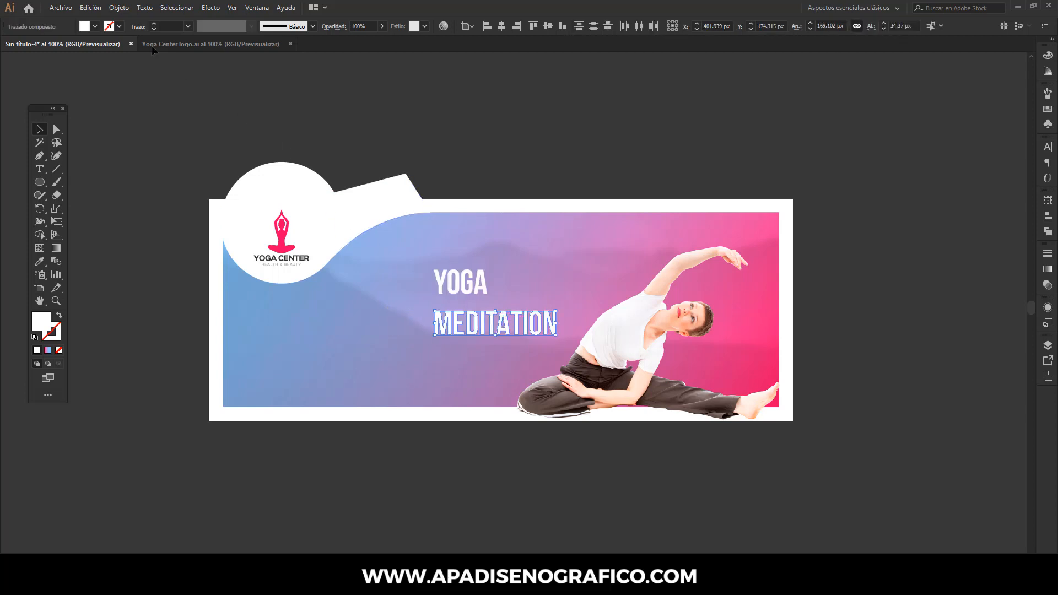
click(119, 7)
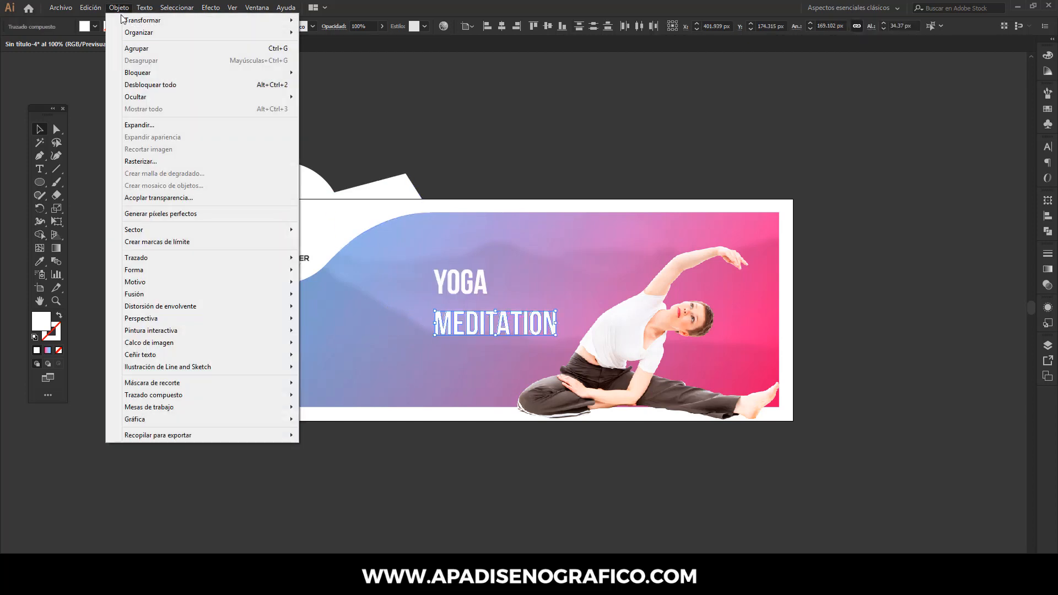
click(133, 49)
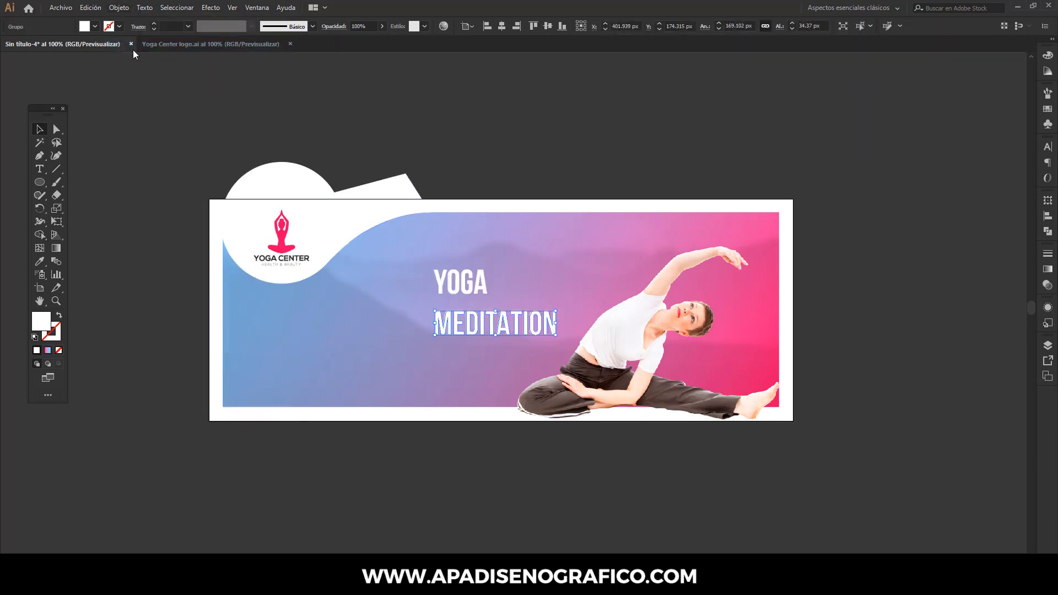
- Enlarge YOGA proportionally to about 169 px wide, matching MEDITATION's width, and center-align the two words horizontally
click(456, 288)
drag(494, 263, 556, 220)
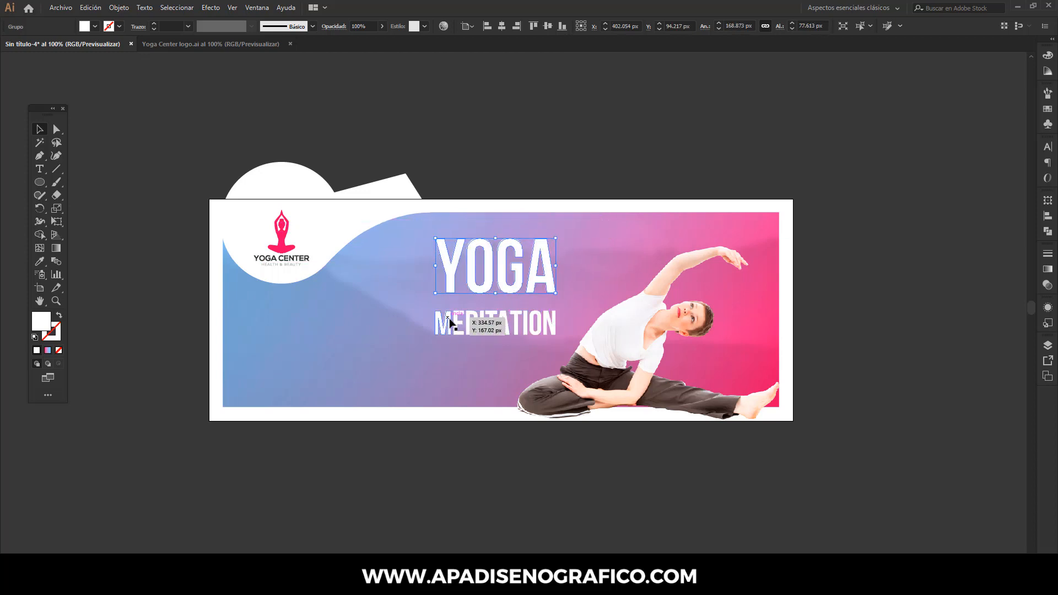
shift+click(453, 321)
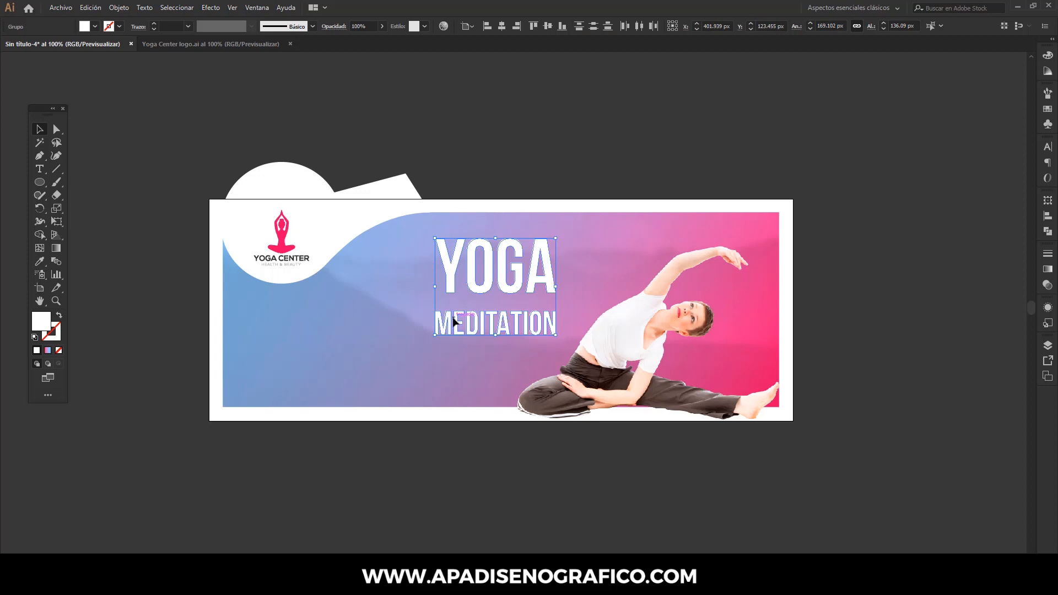
click(473, 271)
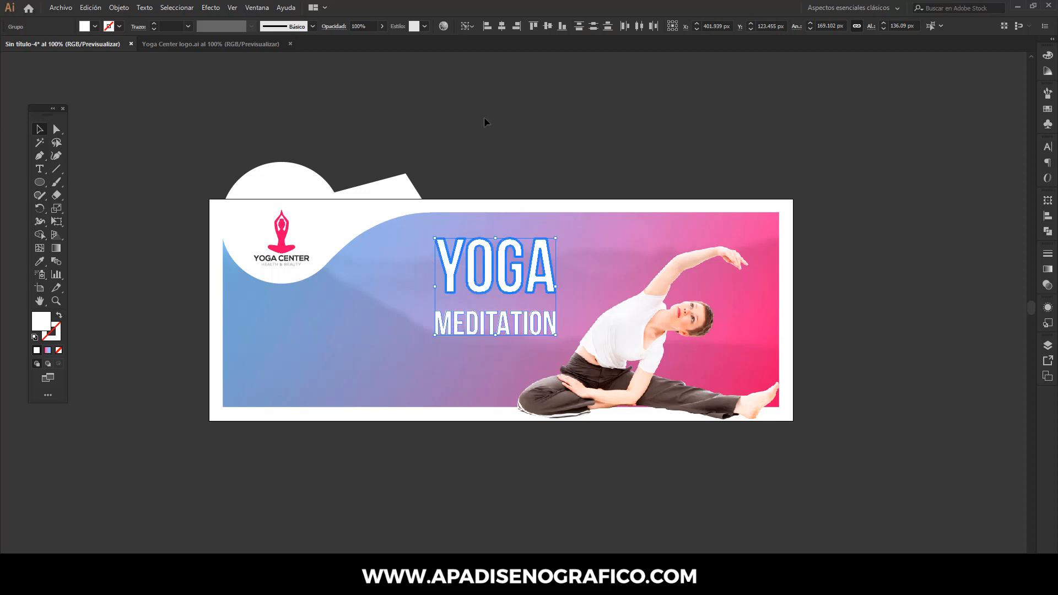
click(505, 24)
- Move MEDITATION straight up so it sits closer beneath YOGA
click(521, 312)
click(524, 328)
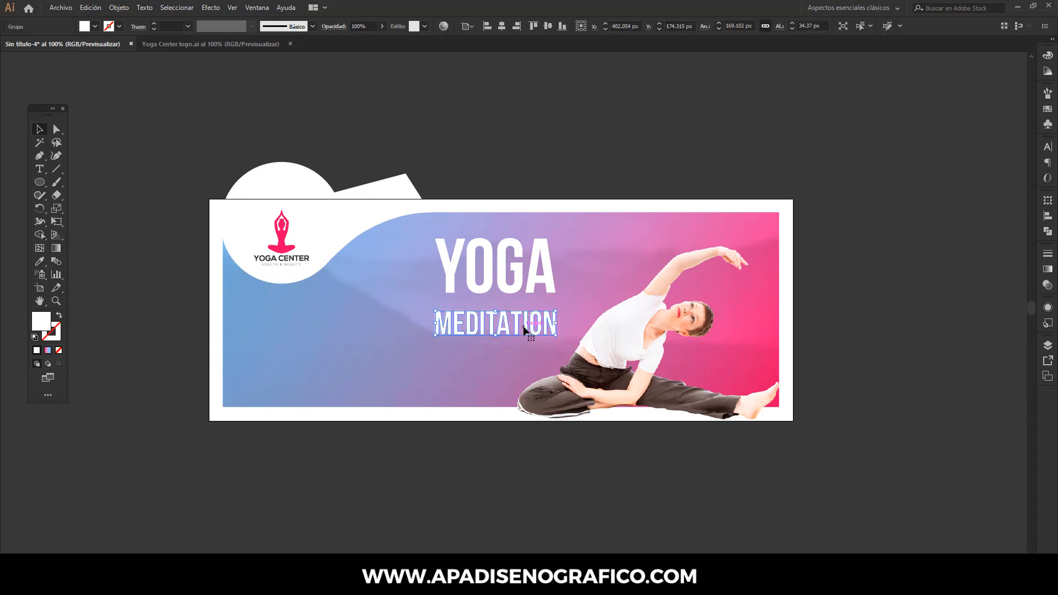
drag(524, 329, 524, 320)
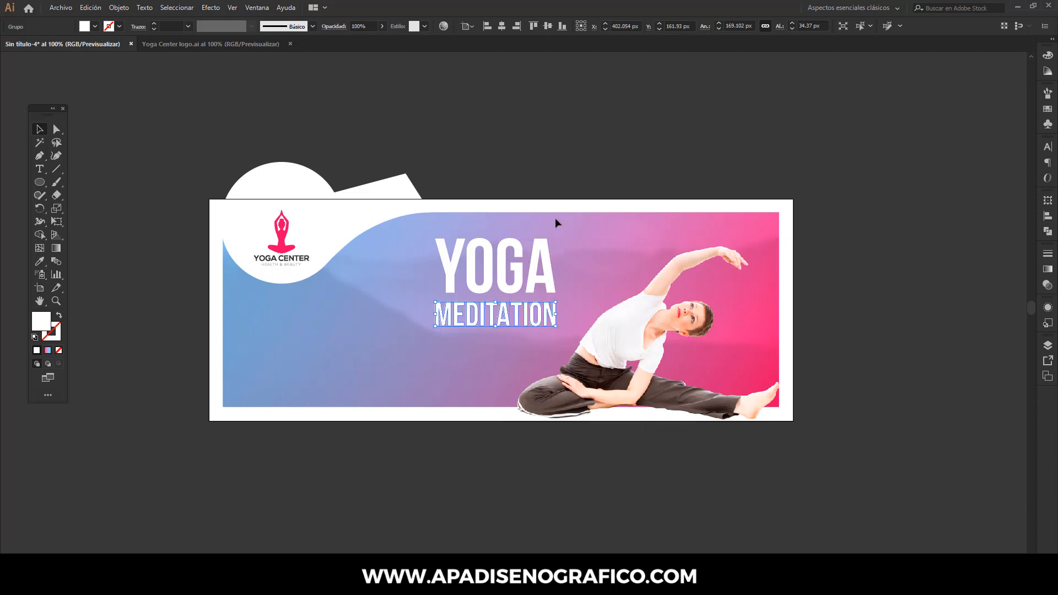
- Group the two title words, enlarge them proportionally to about 231 px wide, and position the title overlapping the woman's back
drag(422, 227, 453, 342)
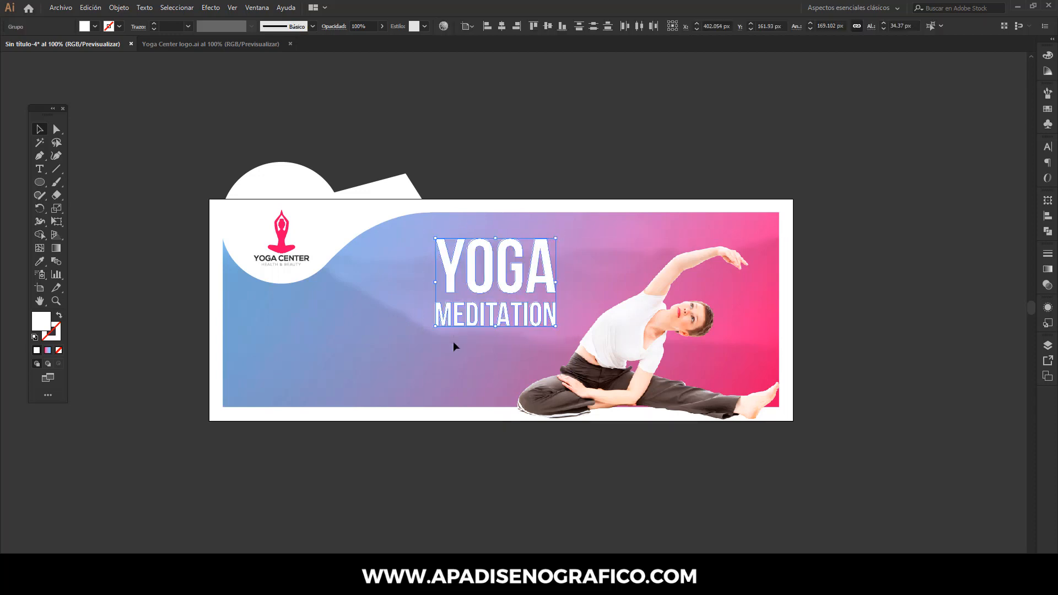
right_click(453, 319)
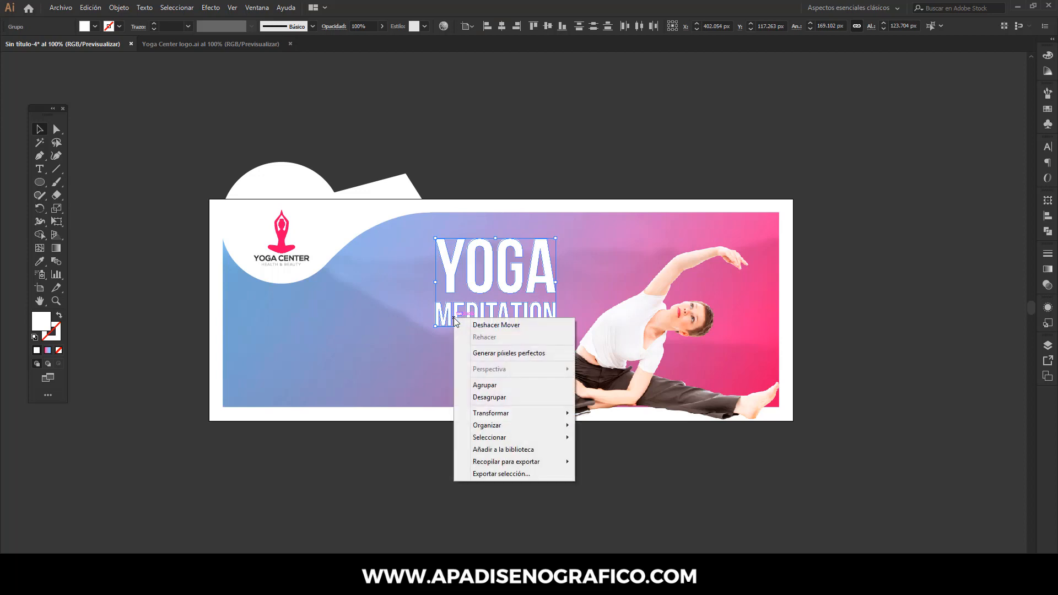
click(476, 385)
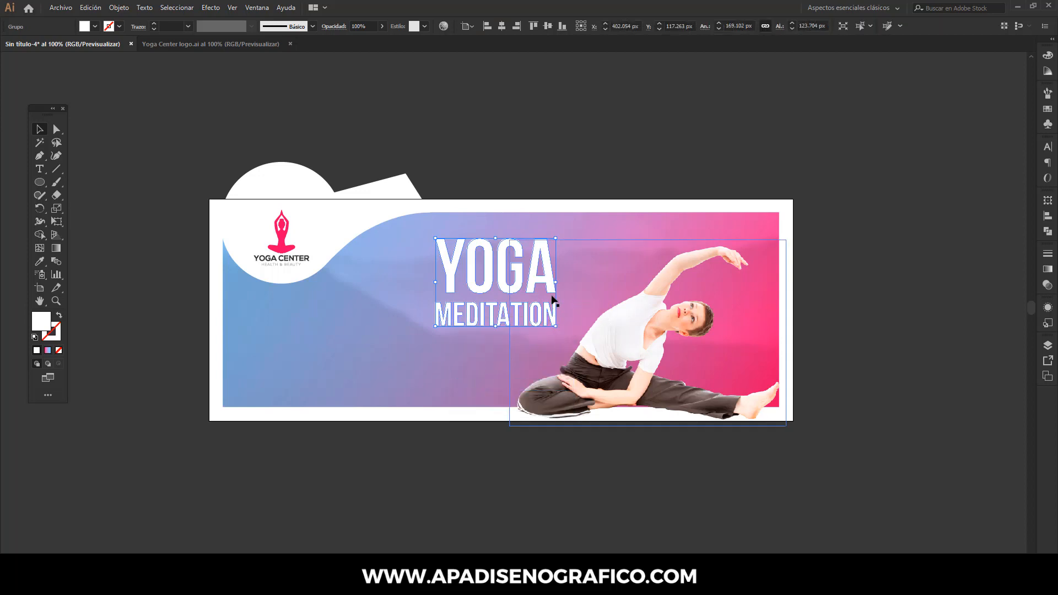
drag(551, 285, 600, 287)
drag(484, 330, 439, 363)
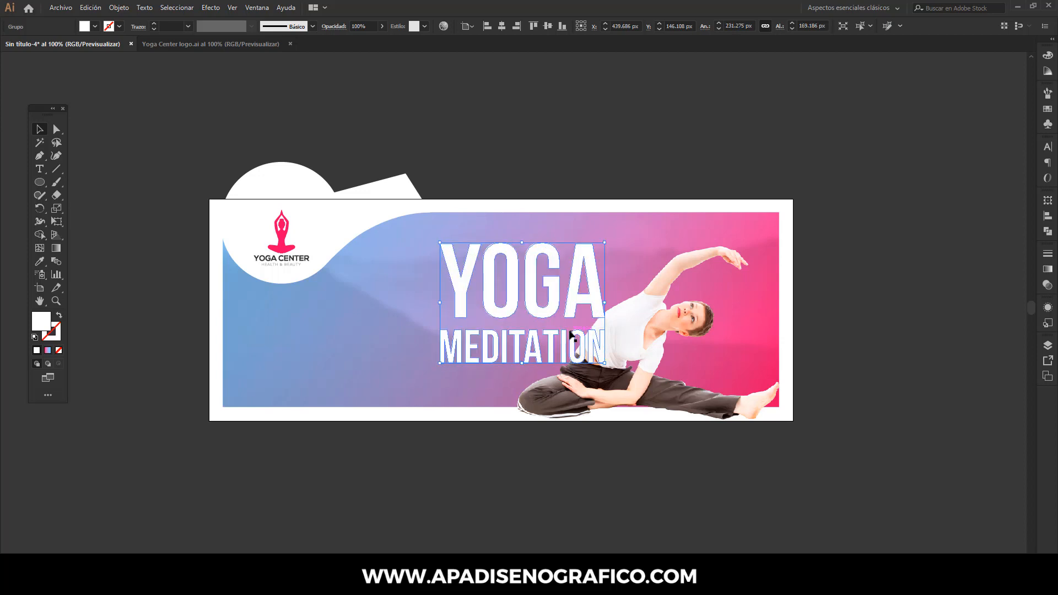
- Ungroup the title and bring MEDITATION and the woman photo in front of YOGA
right_click(571, 333)
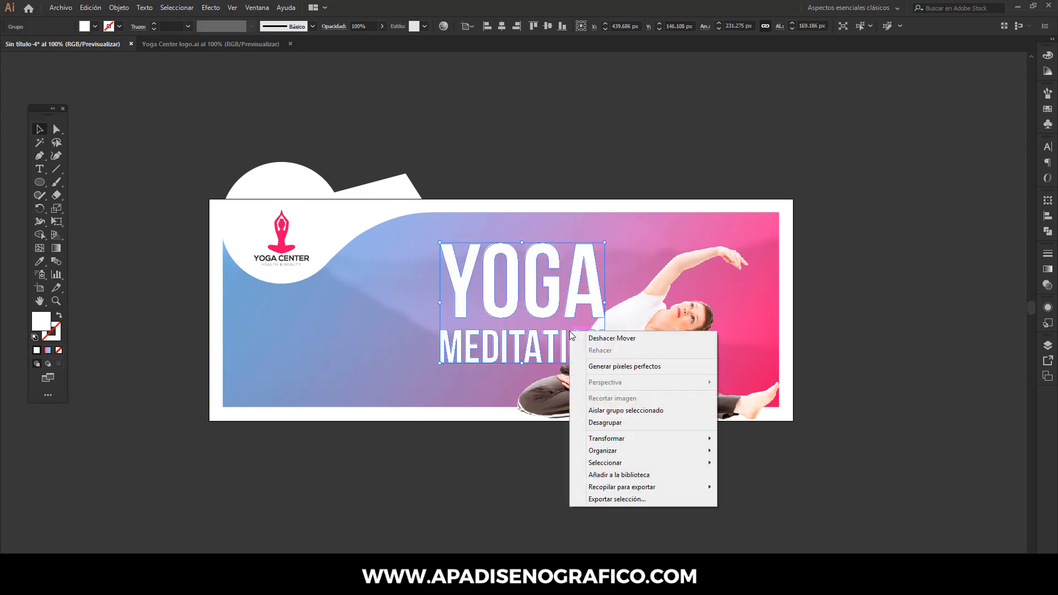
click(601, 425)
click(643, 329)
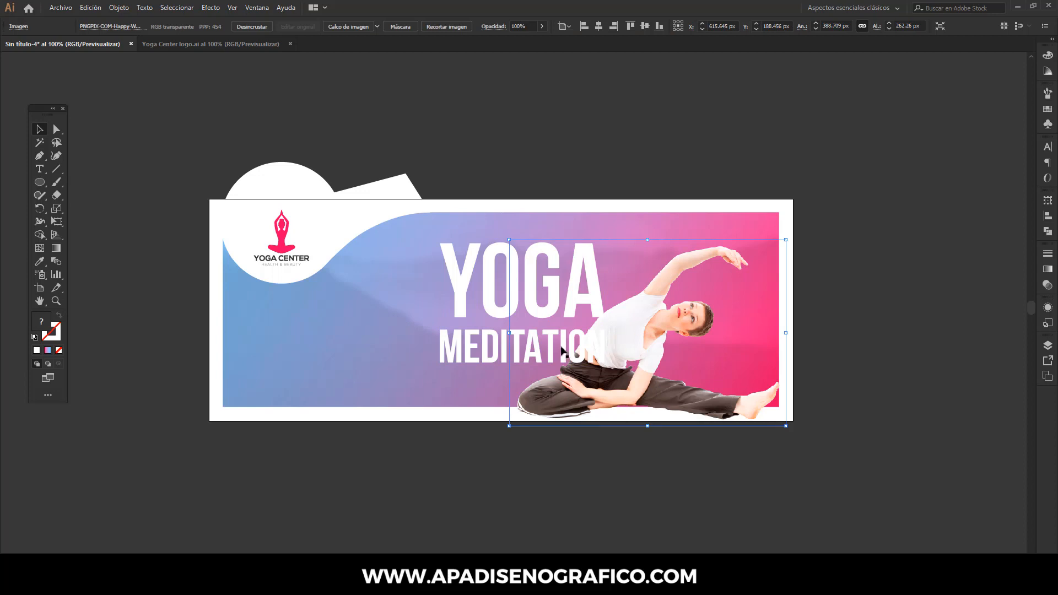
shift+click(506, 343)
right_click(506, 342)
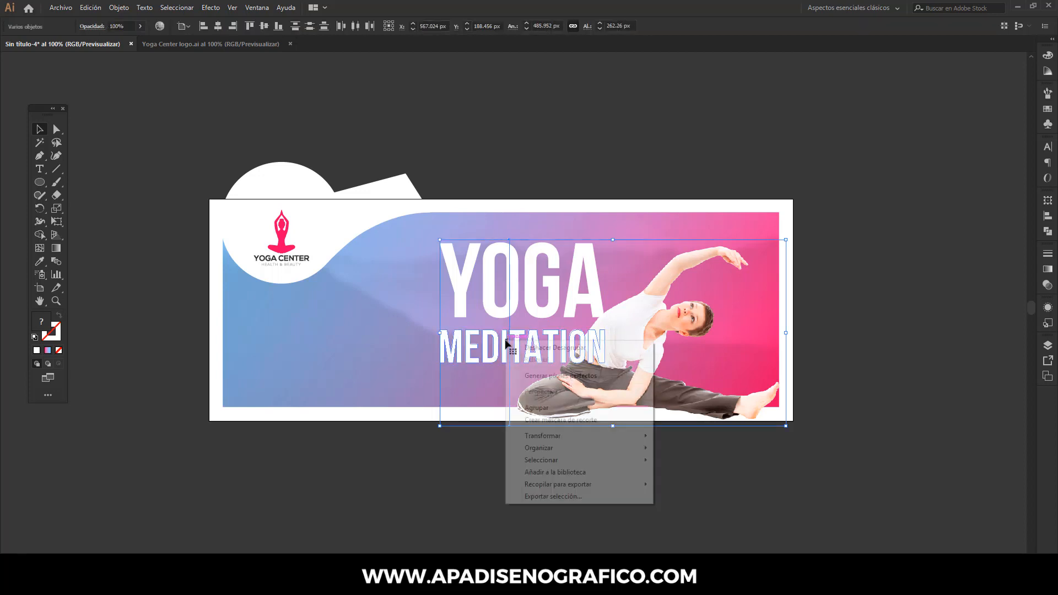
mouse_move(628, 448)
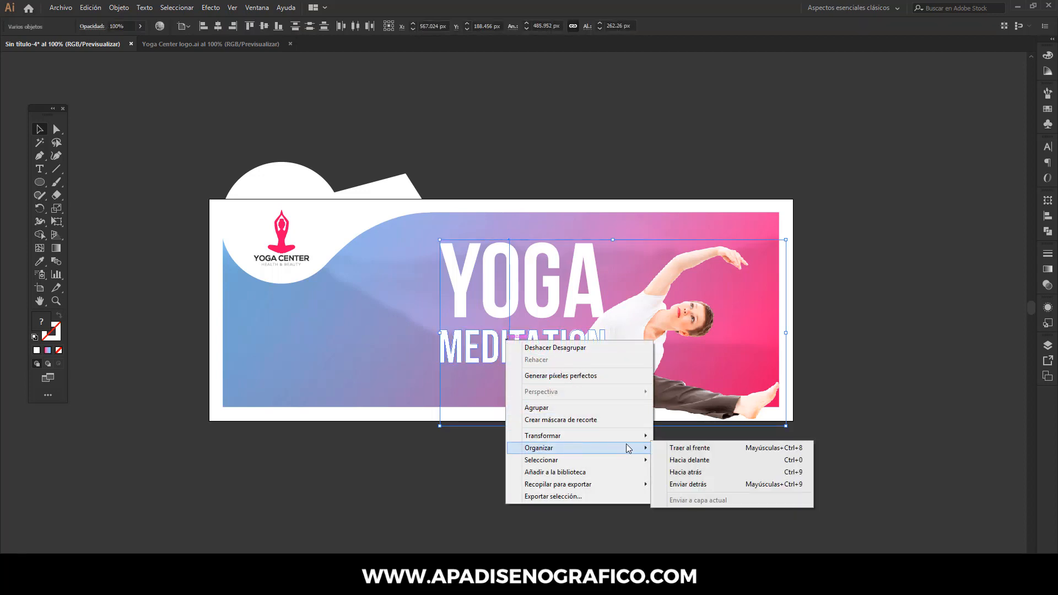
click(683, 448)
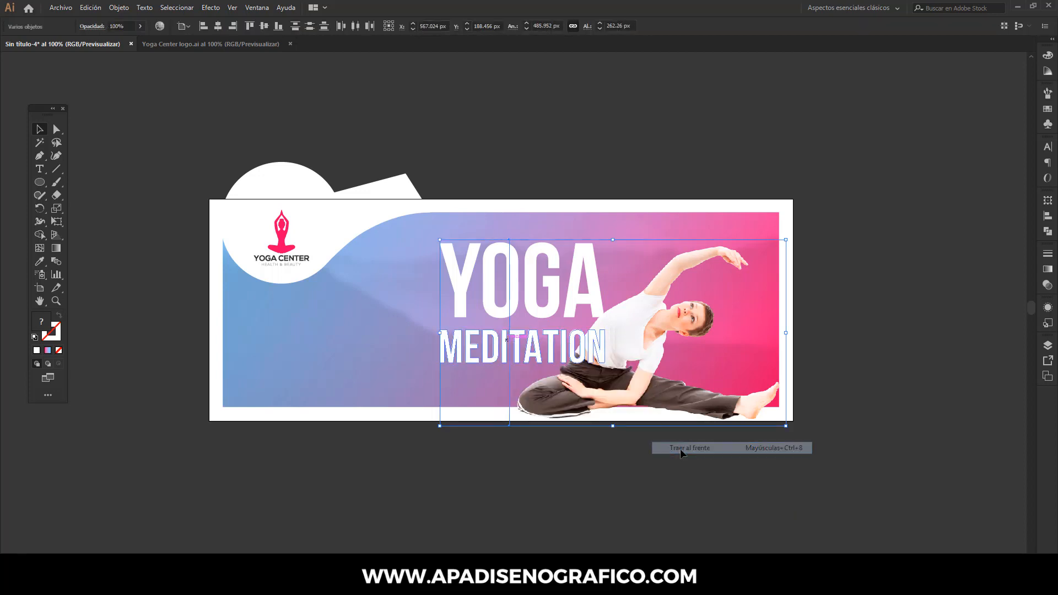
click(837, 341)
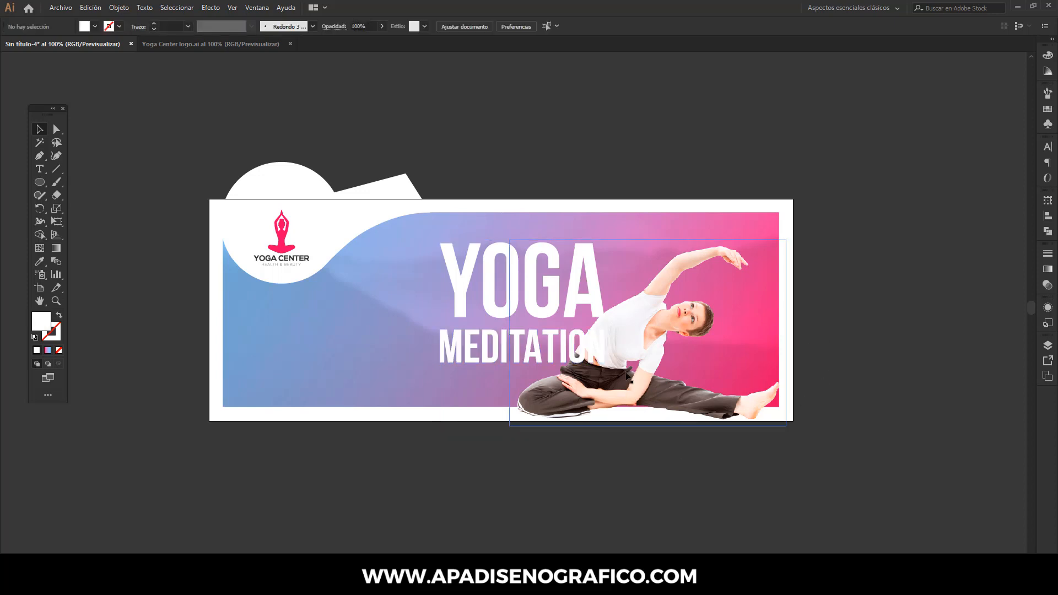
- Start an Outer Glow effect on MEDITATION with preview on and the blend mode set to Multiply (Multiplicar)
click(604, 351)
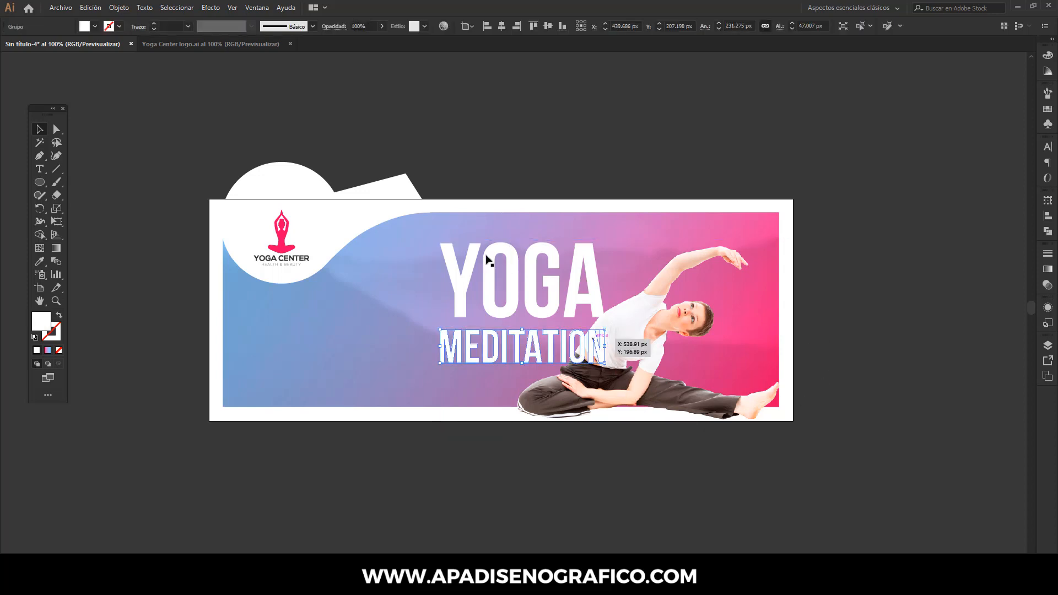
click(211, 8)
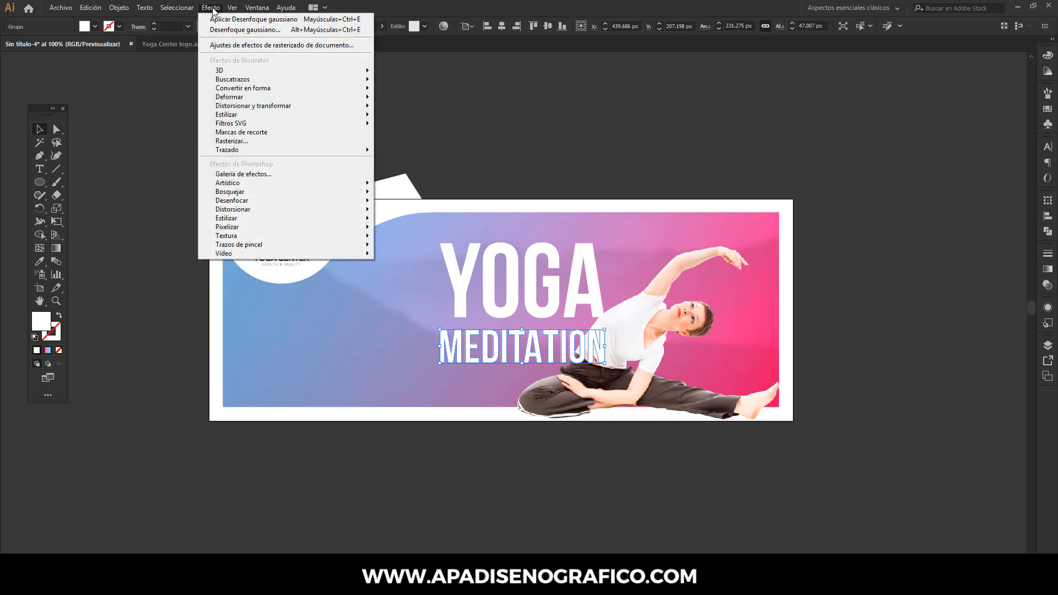
mouse_move(276, 116)
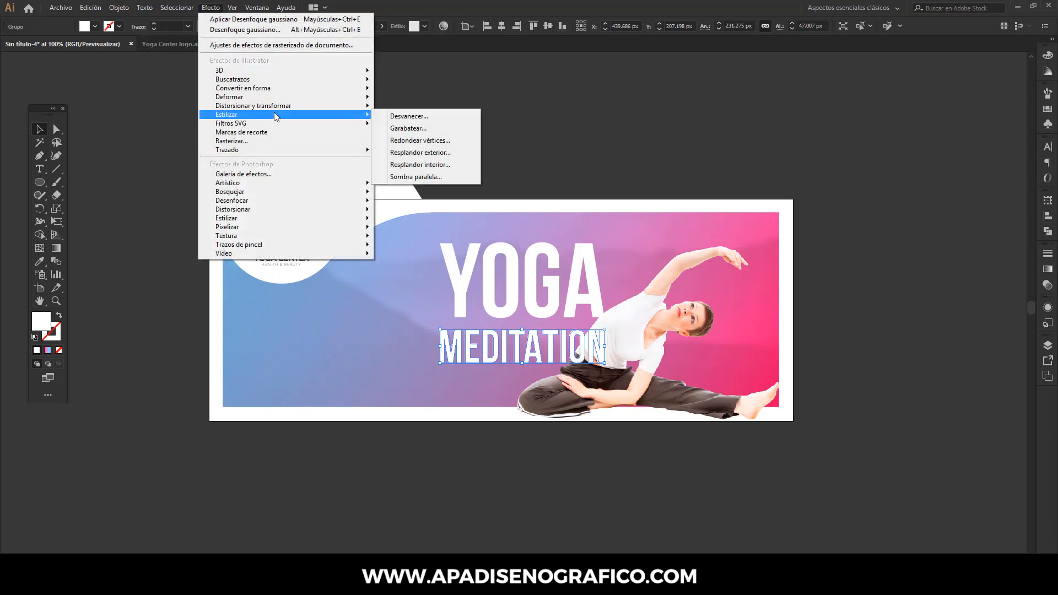
click(417, 155)
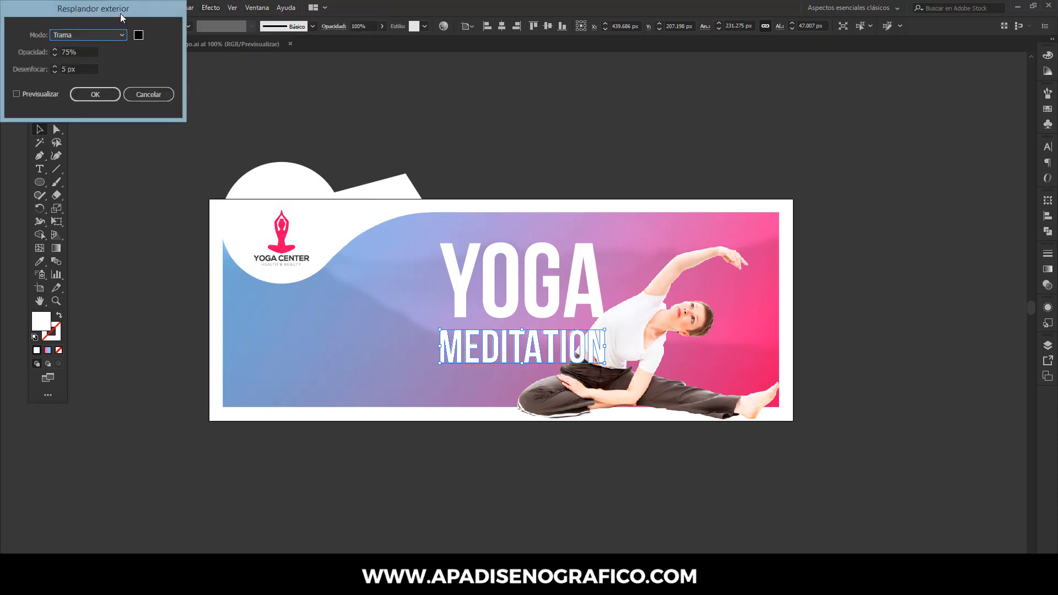
drag(121, 15, 695, 83)
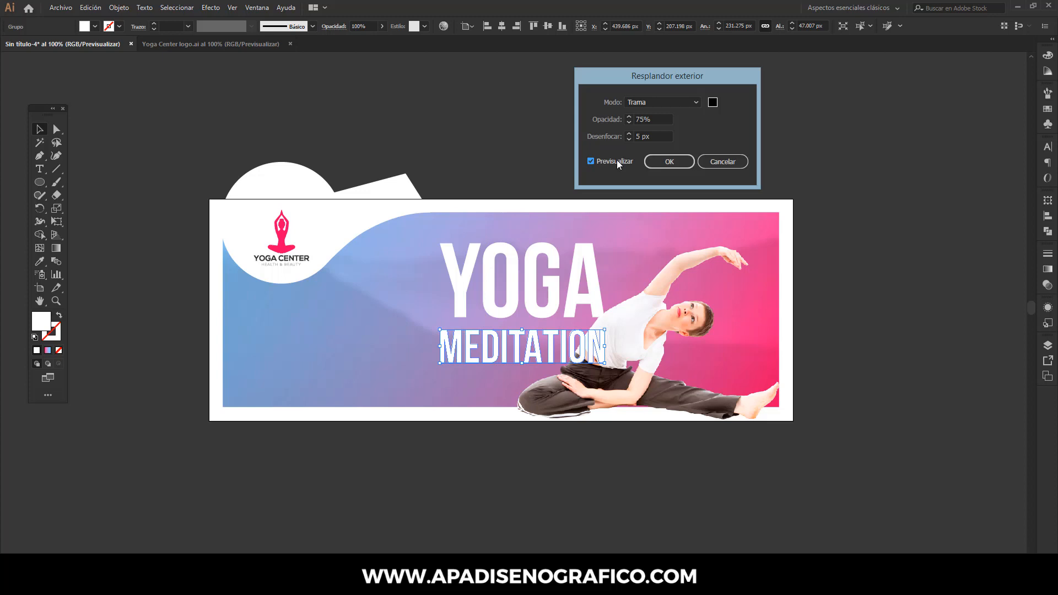
click(645, 103)
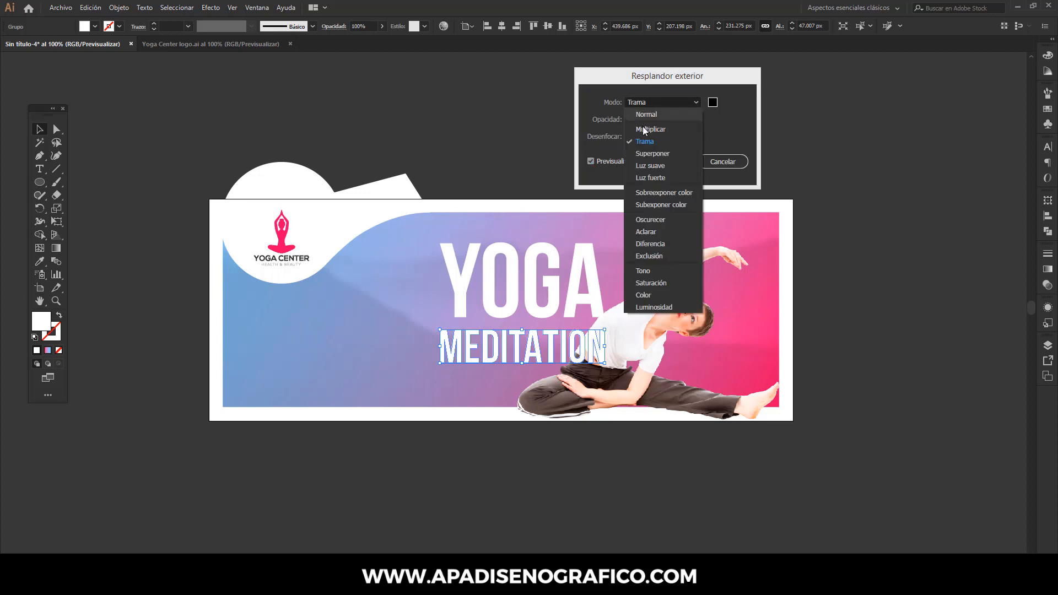
click(643, 131)
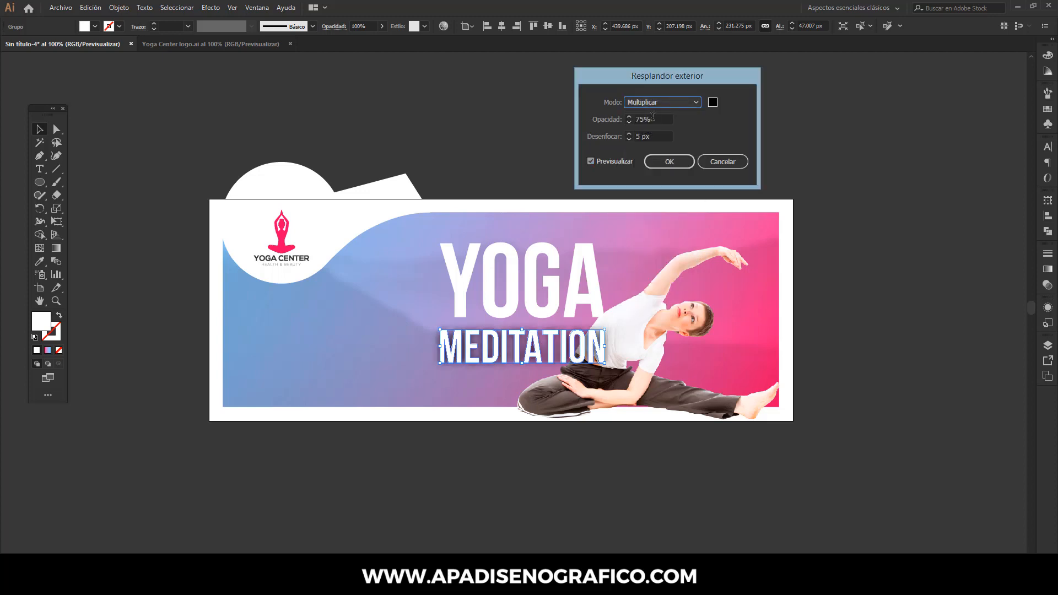
- Set the black outer glow's opacity to 15%, keeping the 5 px blur, and apply it to MEDITATION
click(629, 118)
text(35)
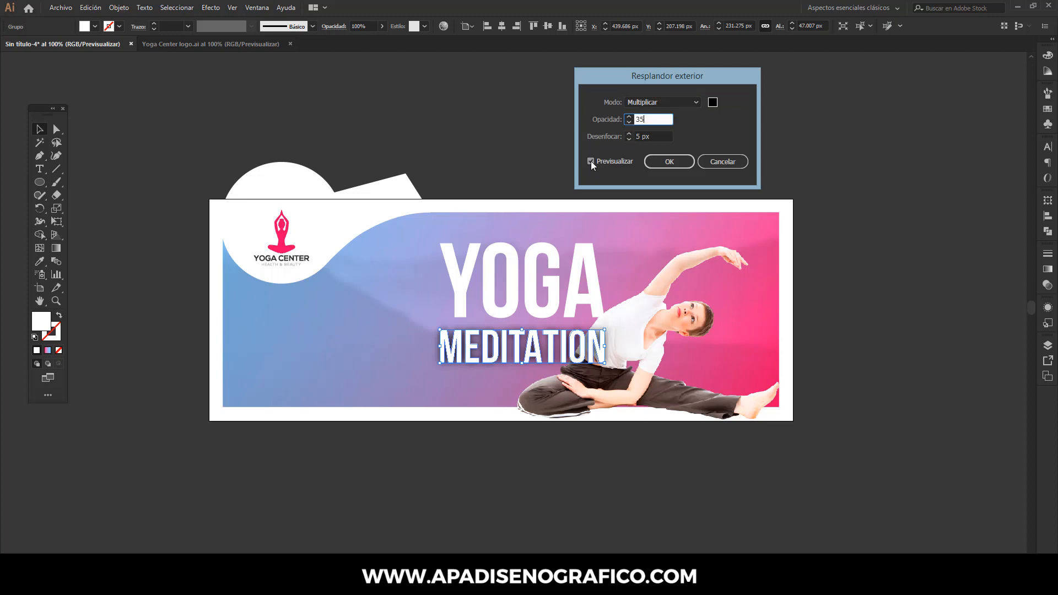
click(590, 161)
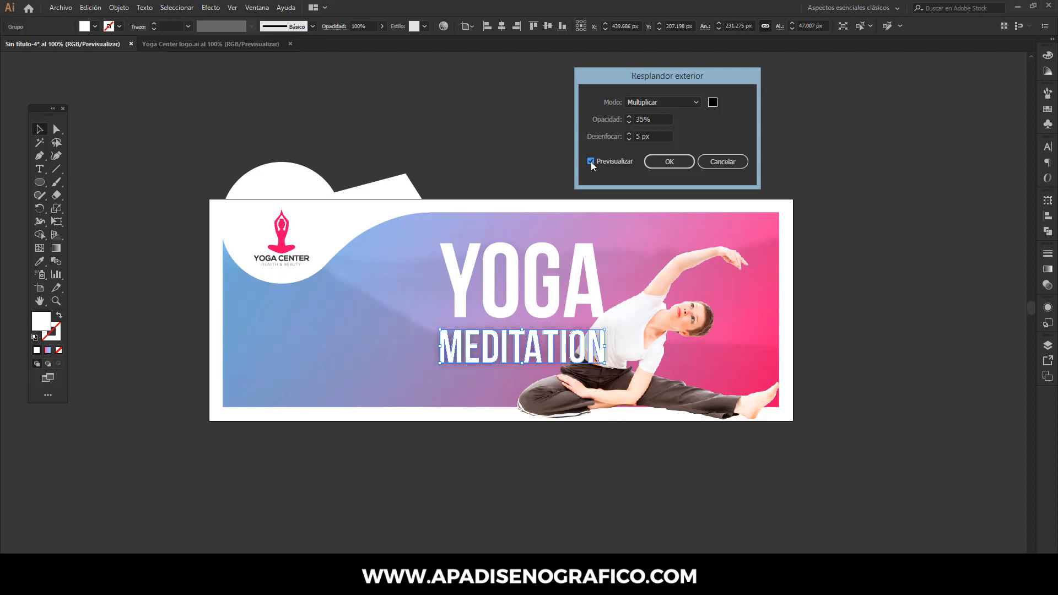
click(625, 119)
click(590, 161)
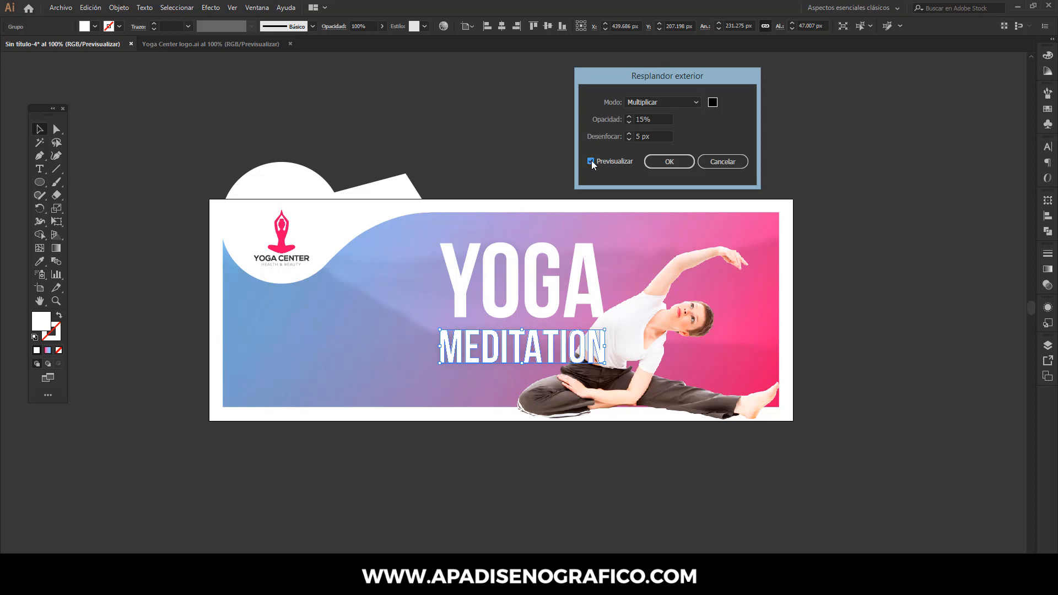
click(669, 162)
- Apply the same Outer Glow effect to the woman photo and deselect it
click(661, 254)
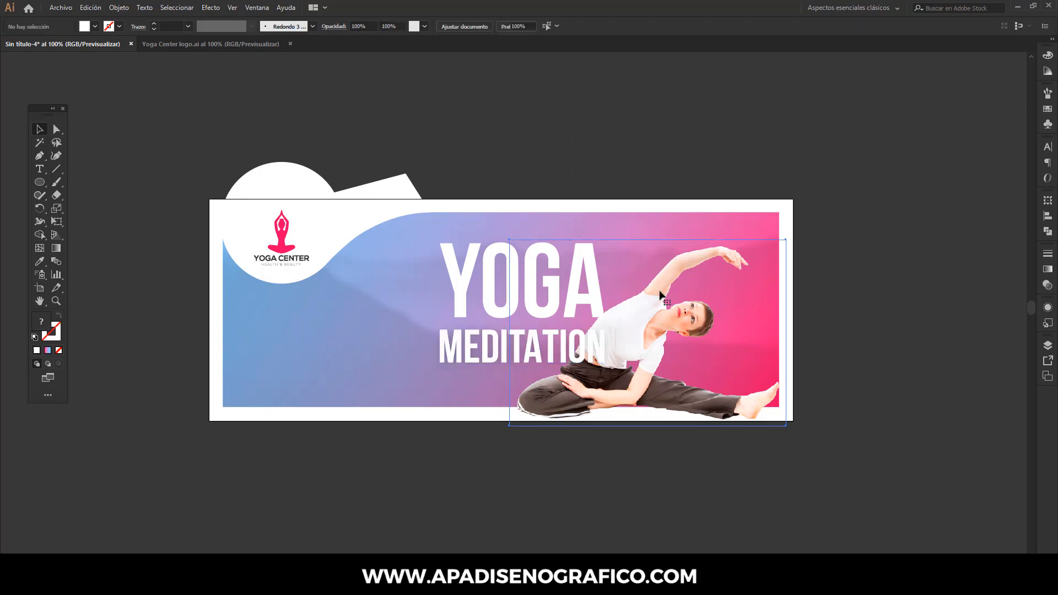
click(211, 8)
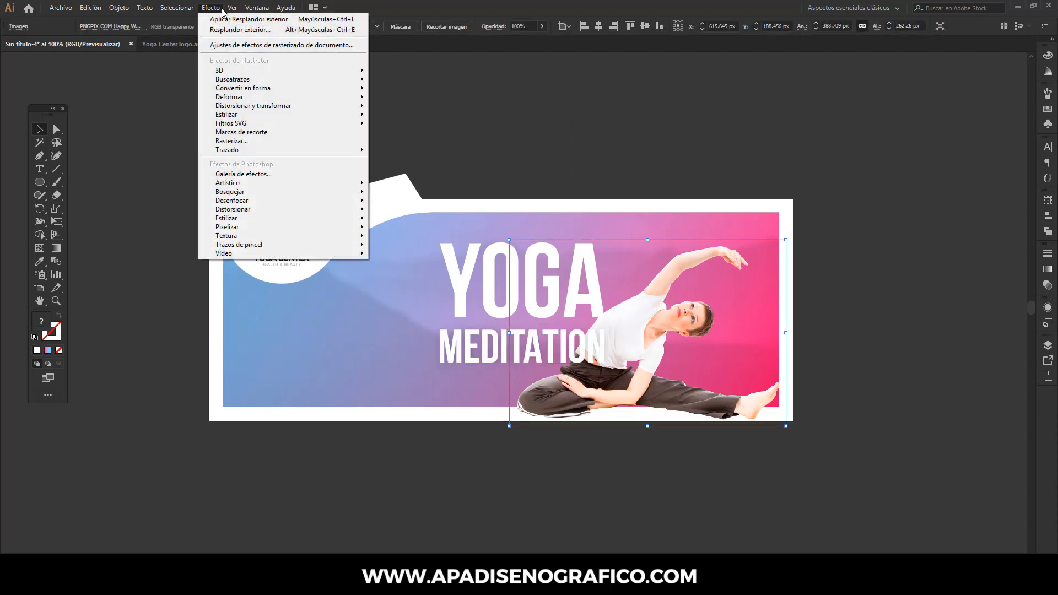
click(223, 19)
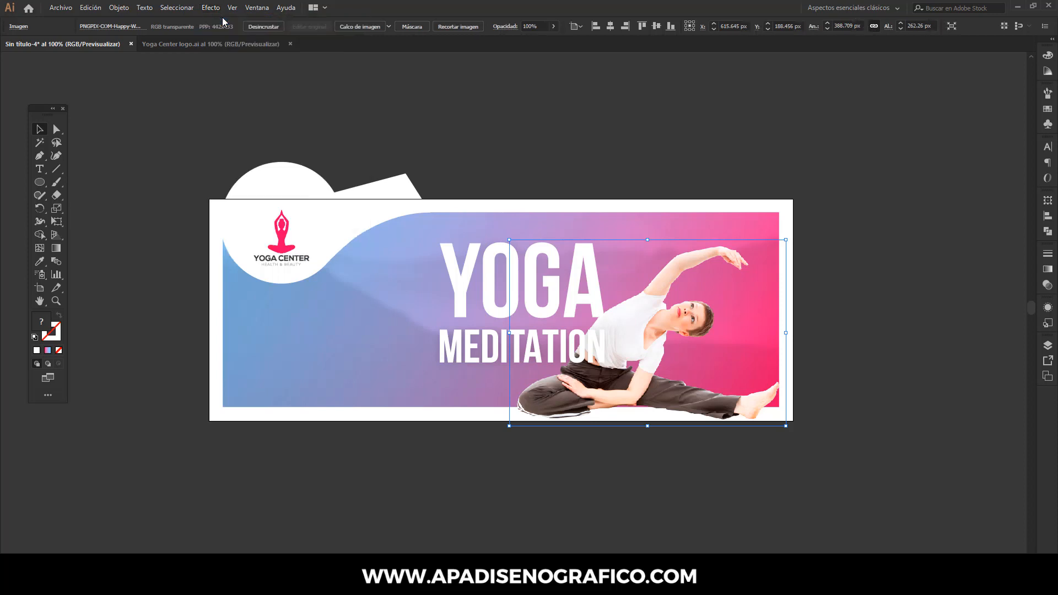
click(478, 171)
- Duplicate YOGA, rotate the copy to read vertically upward, and place it at the banner's right edge over the woman photo
click(485, 264)
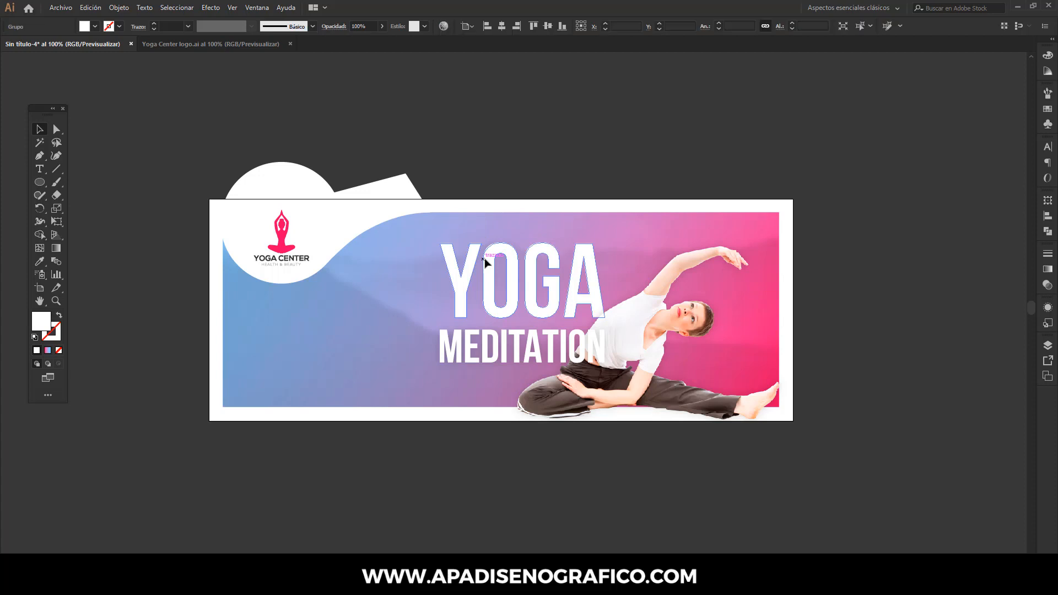
click(97, 10)
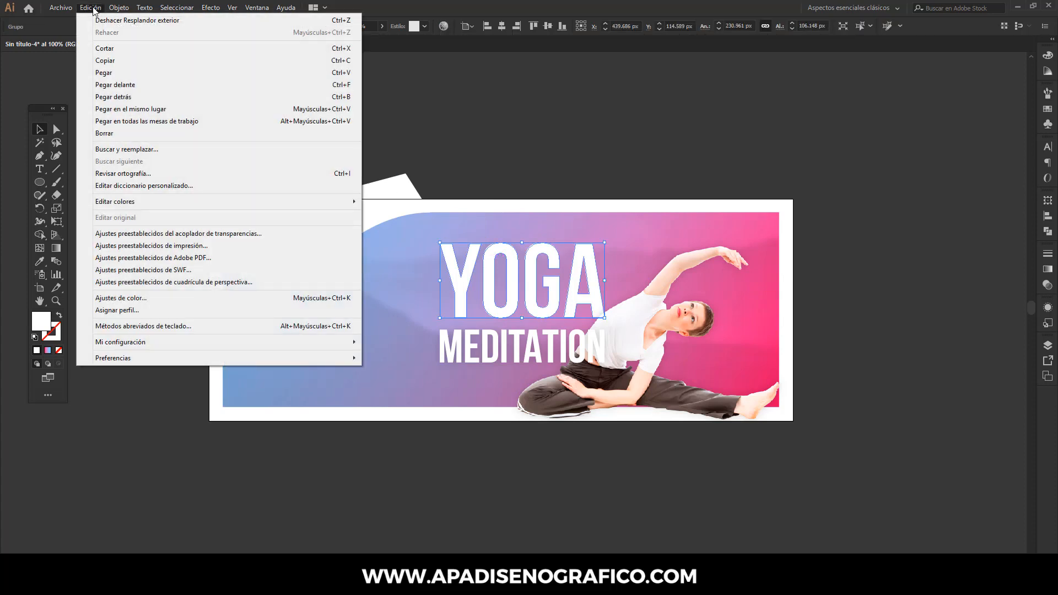
click(102, 61)
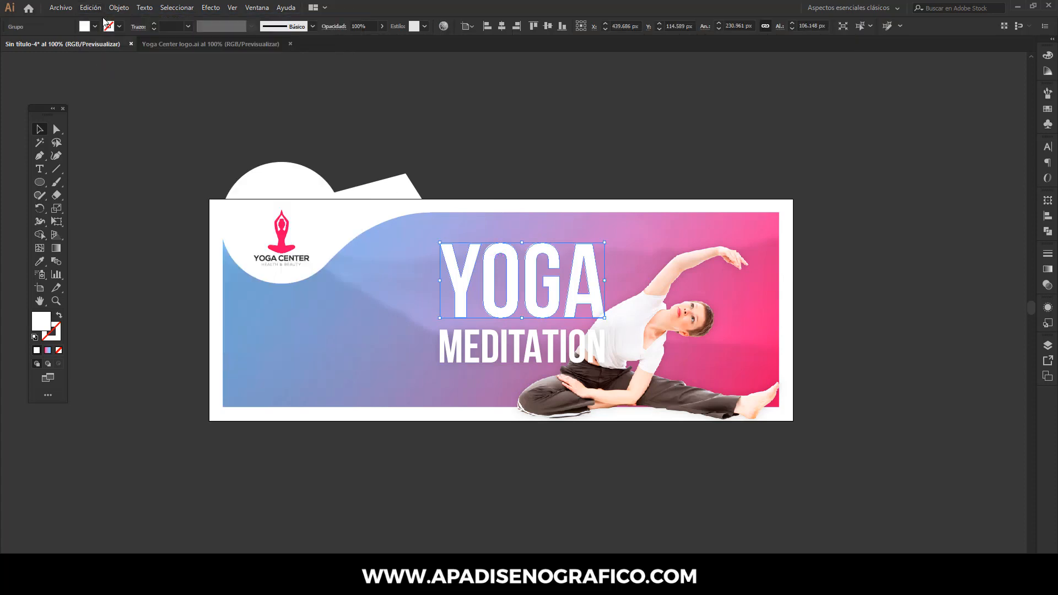
click(101, 9)
click(100, 74)
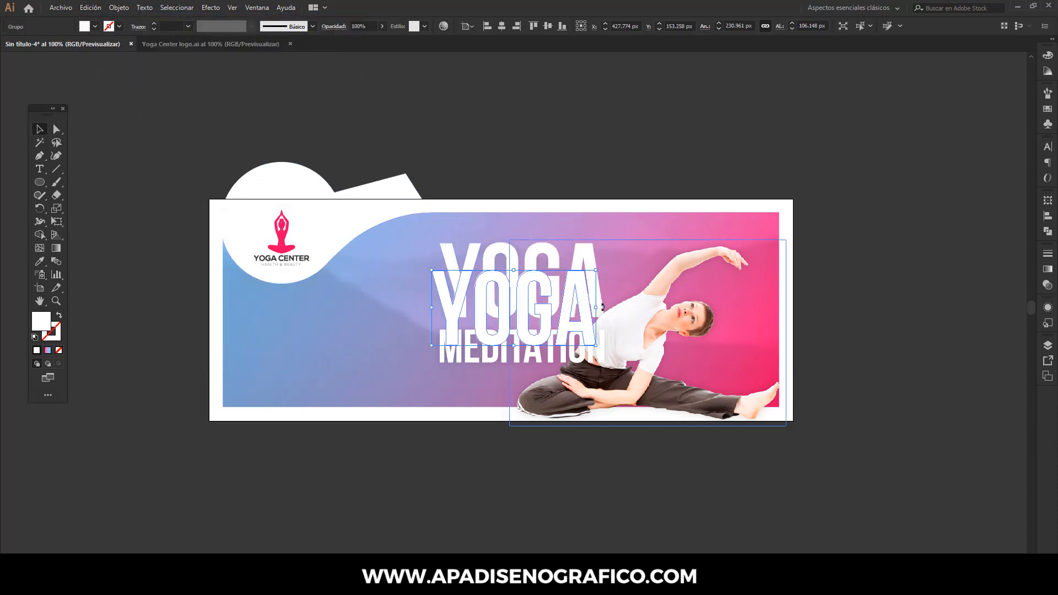
drag(602, 307, 753, 246)
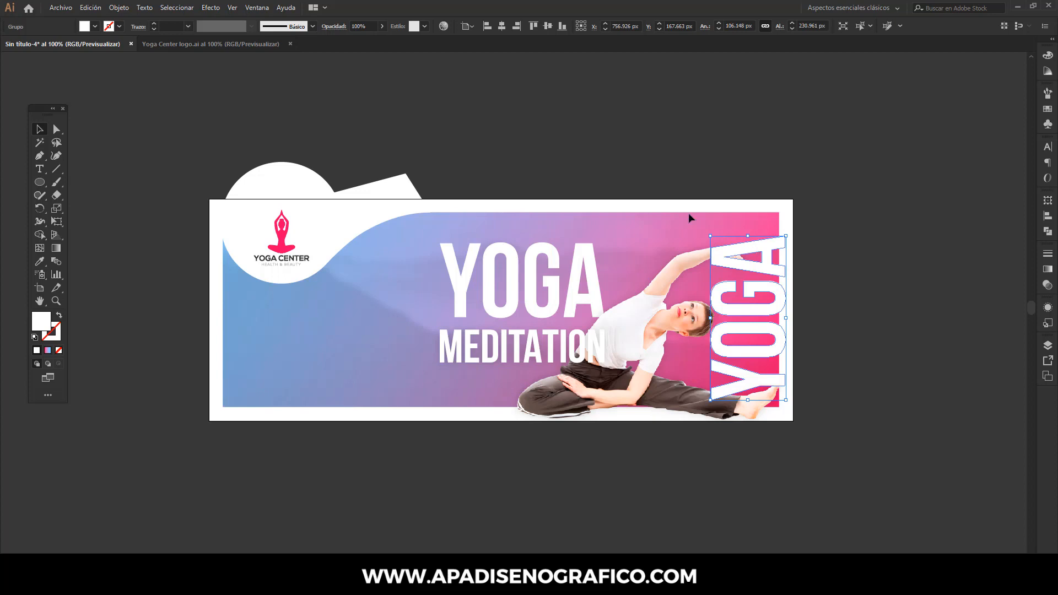
- Fade the vertical YOGA copy to 15% and finally 12% opacity, moving it slightly upward, and deselect it
click(353, 26)
text(15)
key(Return)
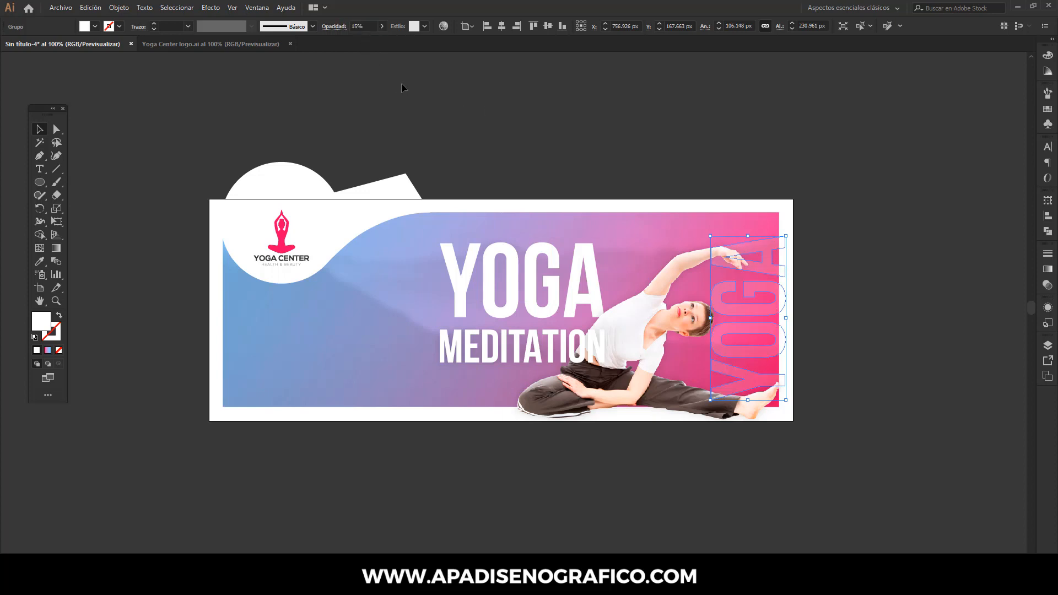
click(401, 83)
click(778, 241)
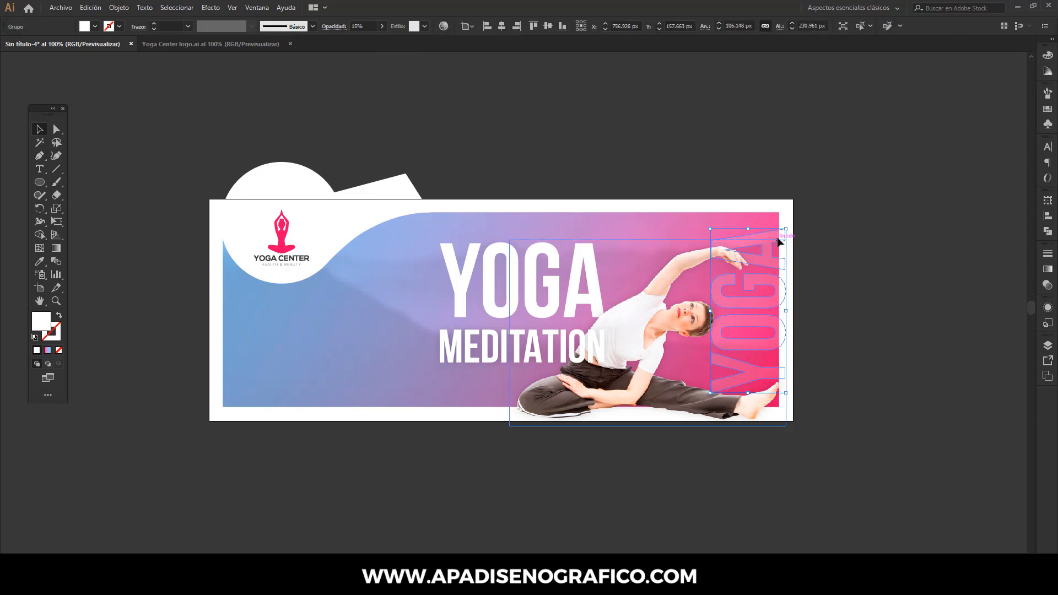
key(Down)
click(371, 27)
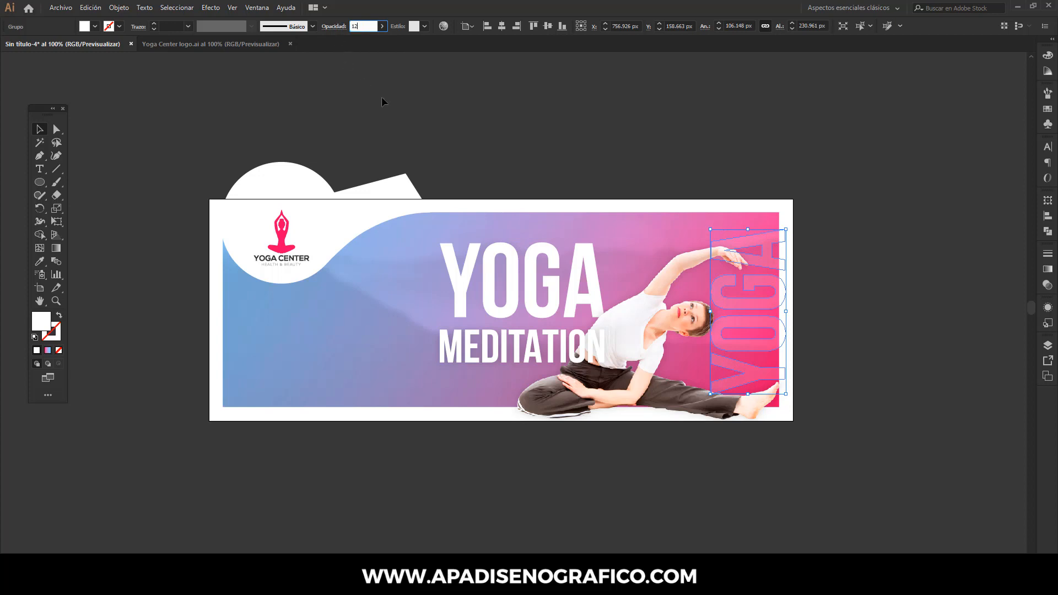
key(Return)
click(415, 121)
- Unlock all objects and set the Gaussian Blur radius of the mountain image to 1 pixel
click(119, 8)
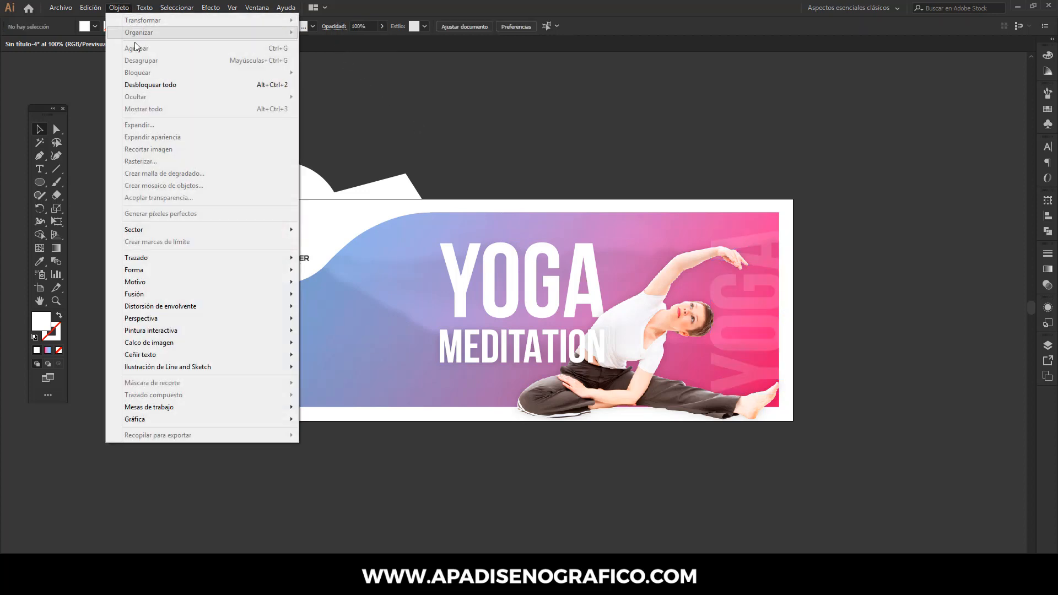
click(141, 83)
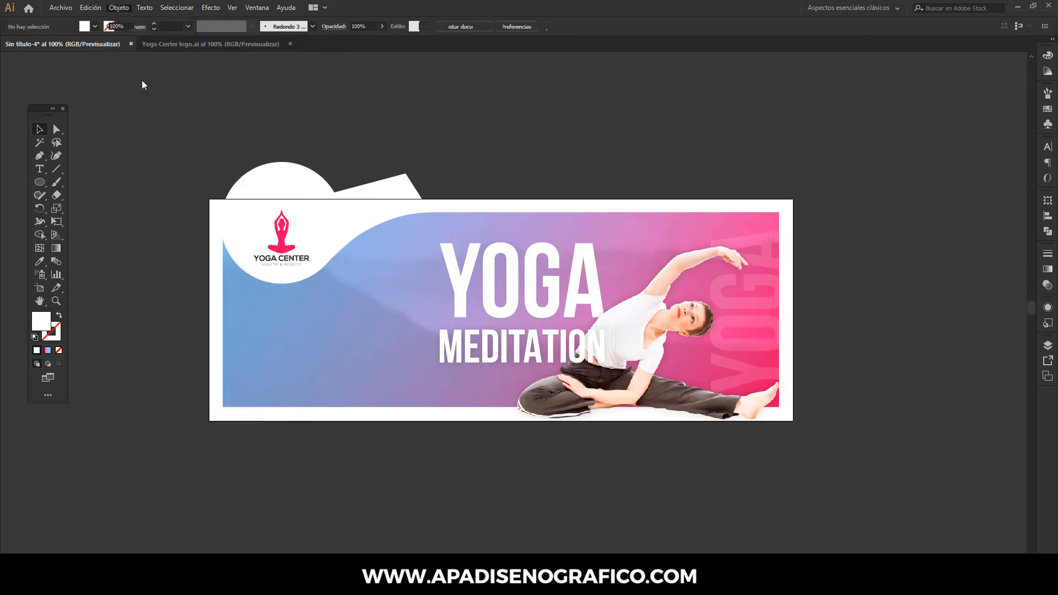
click(220, 86)
click(320, 289)
click(320, 289)
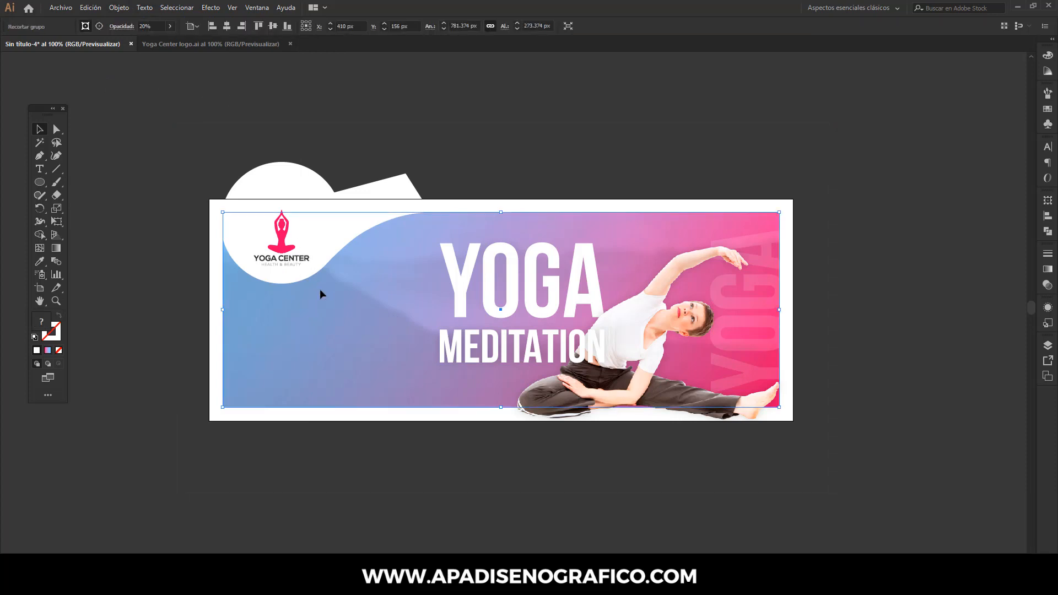
click(1047, 309)
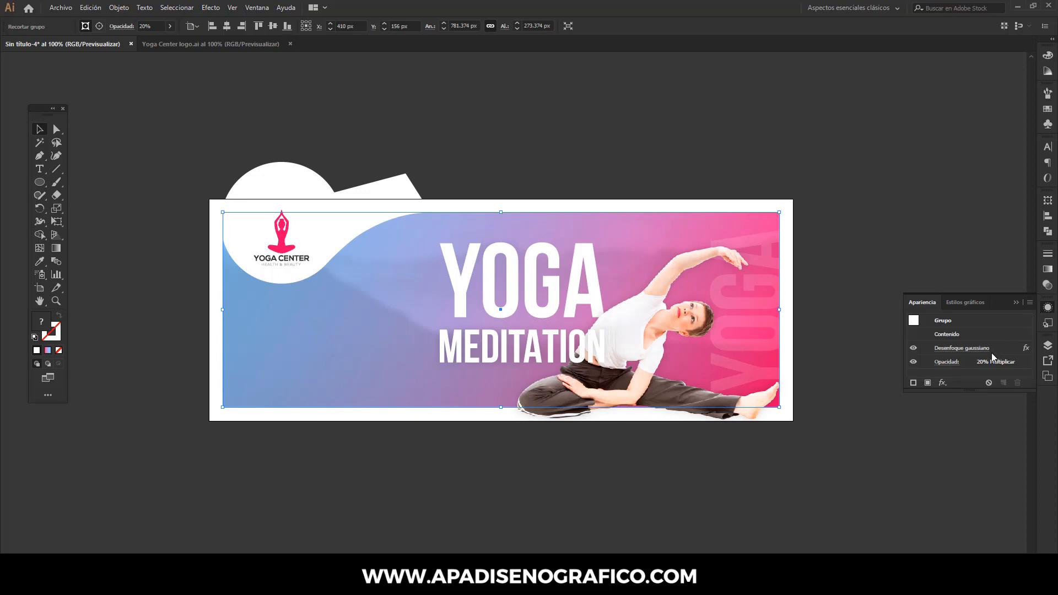
click(986, 348)
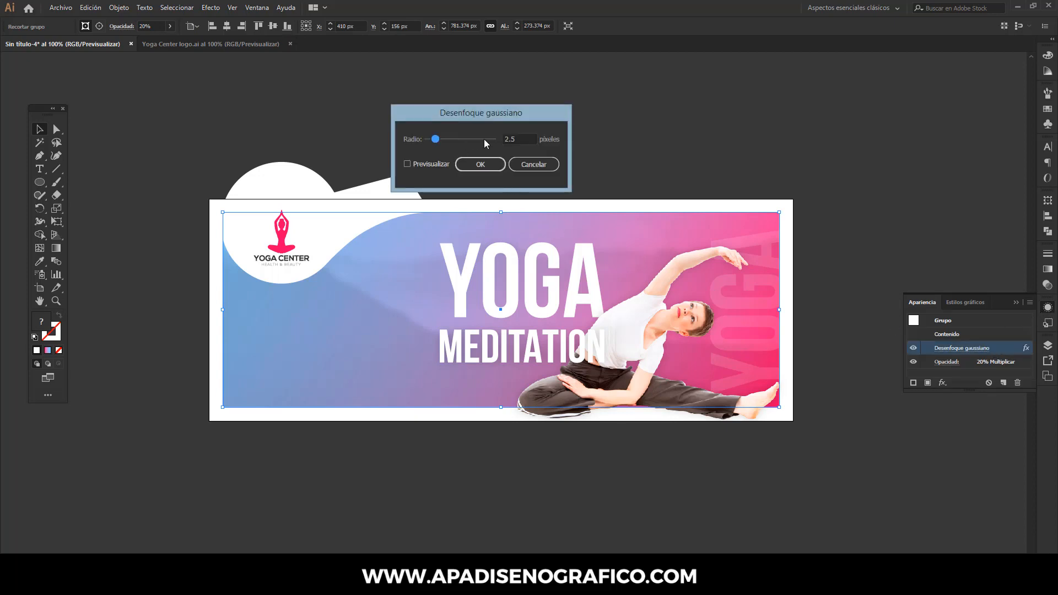
drag(518, 138, 492, 139)
text(1)
click(494, 165)
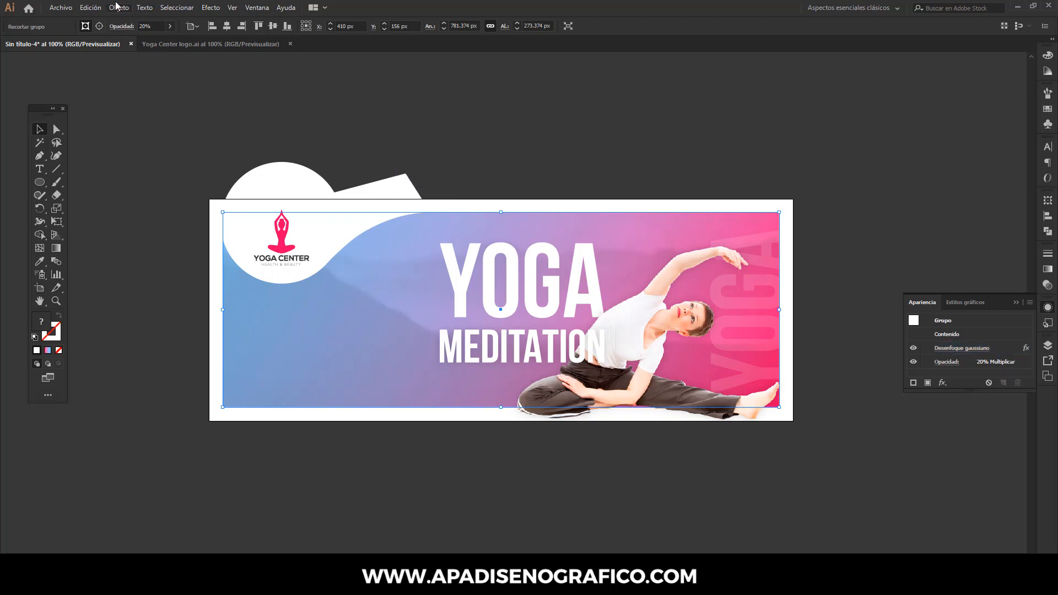
- Lock the mountain image and shift the background rectangle's gradient midpoint to about 33%
click(119, 7)
mouse_move(147, 74)
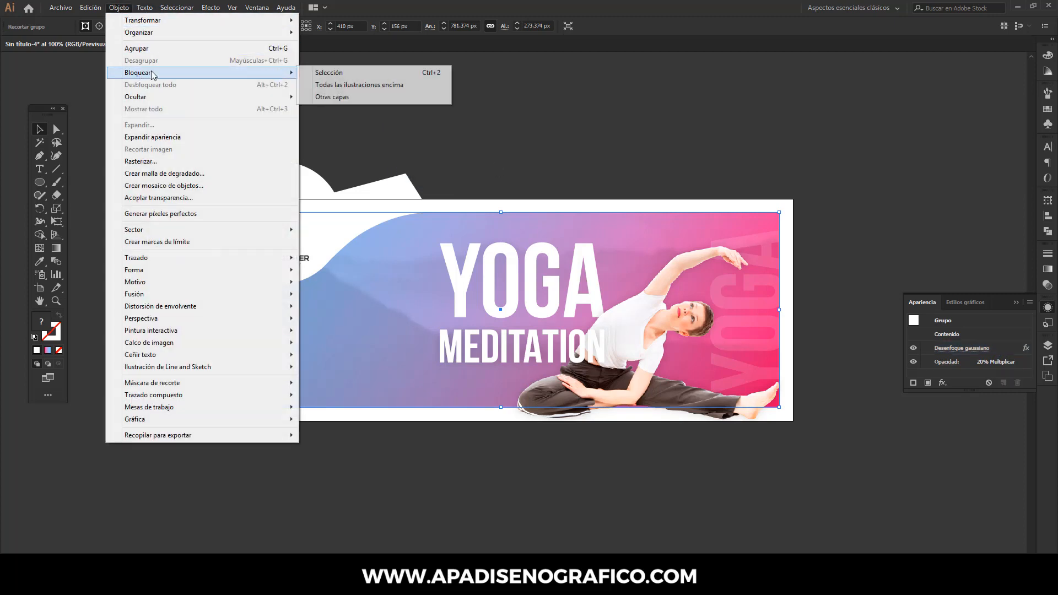
click(323, 75)
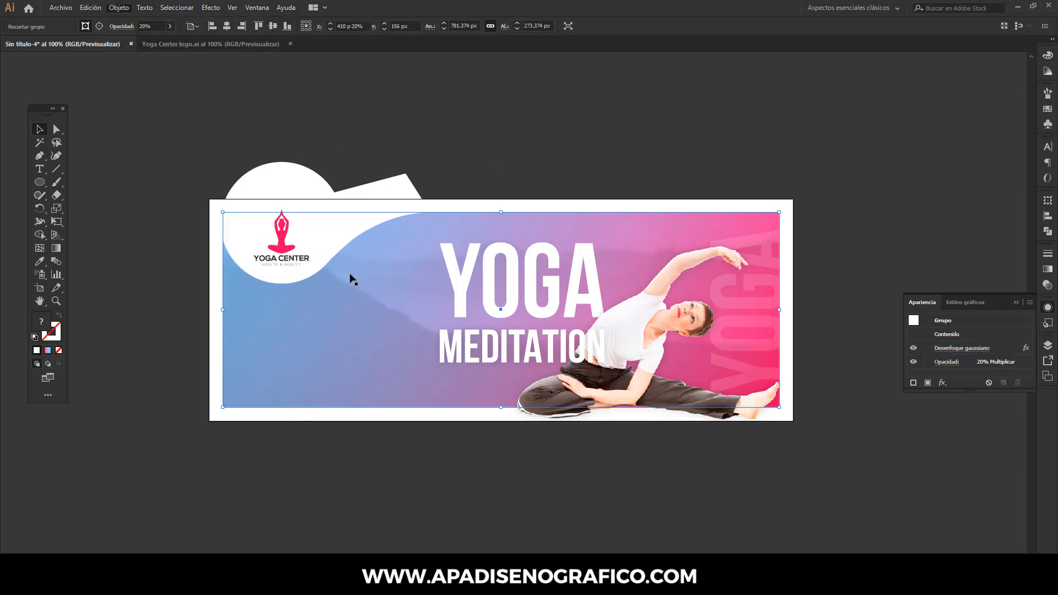
click(356, 305)
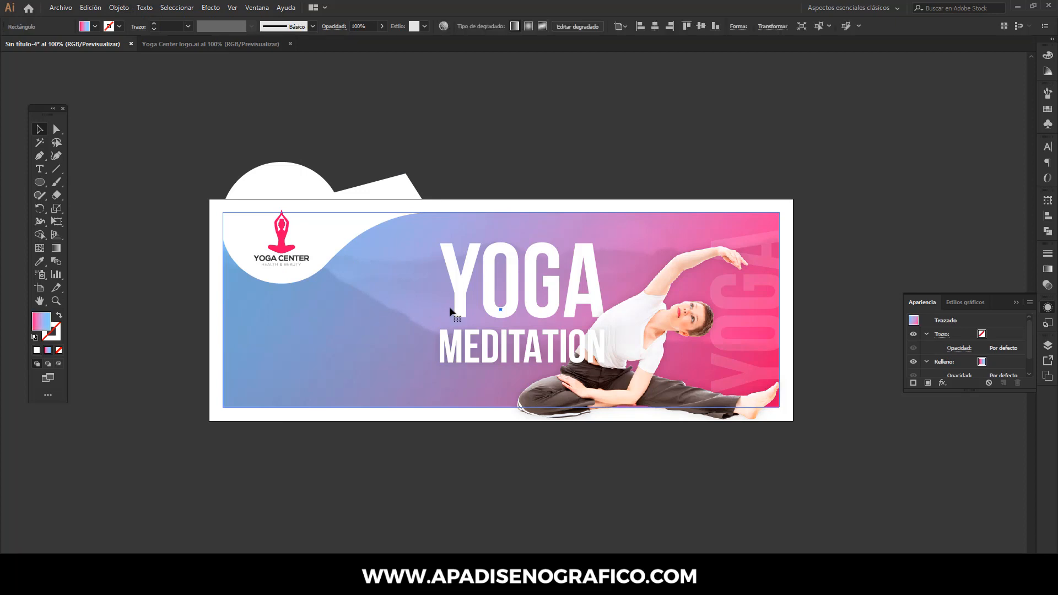
click(1046, 270)
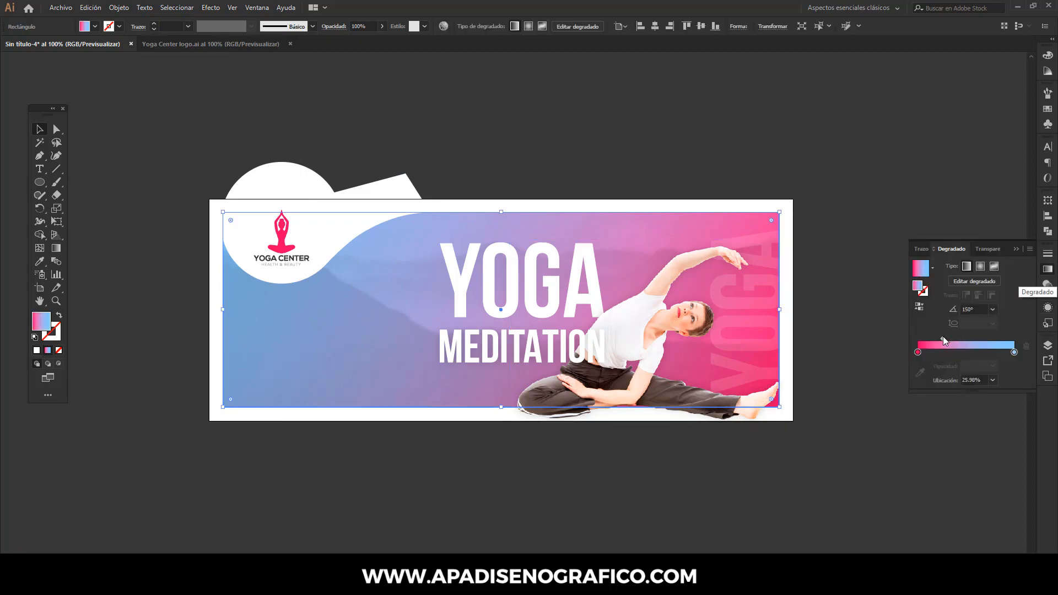
drag(943, 338, 949, 339)
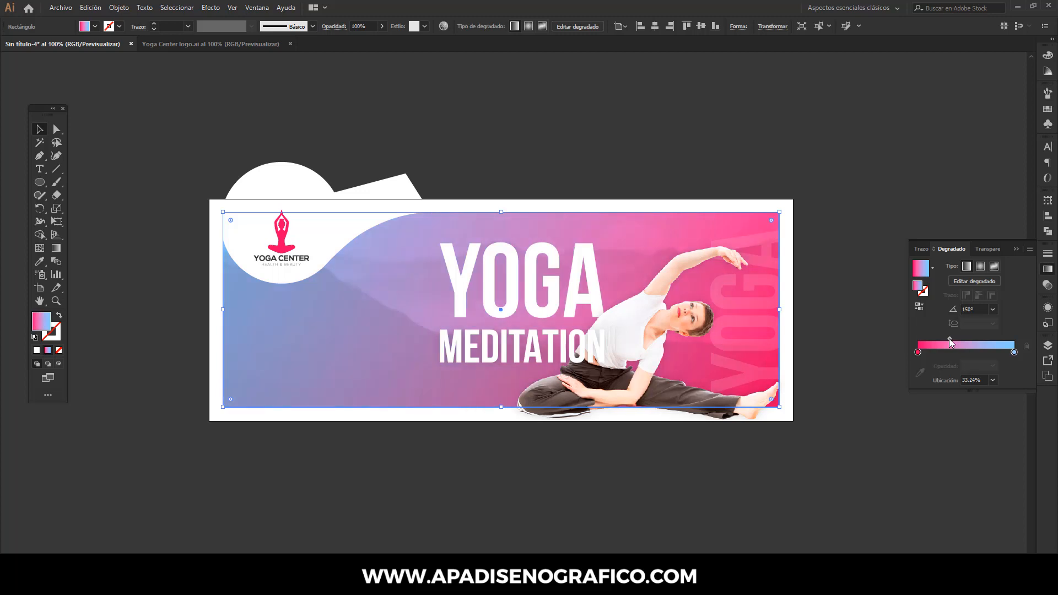
click(1016, 248)
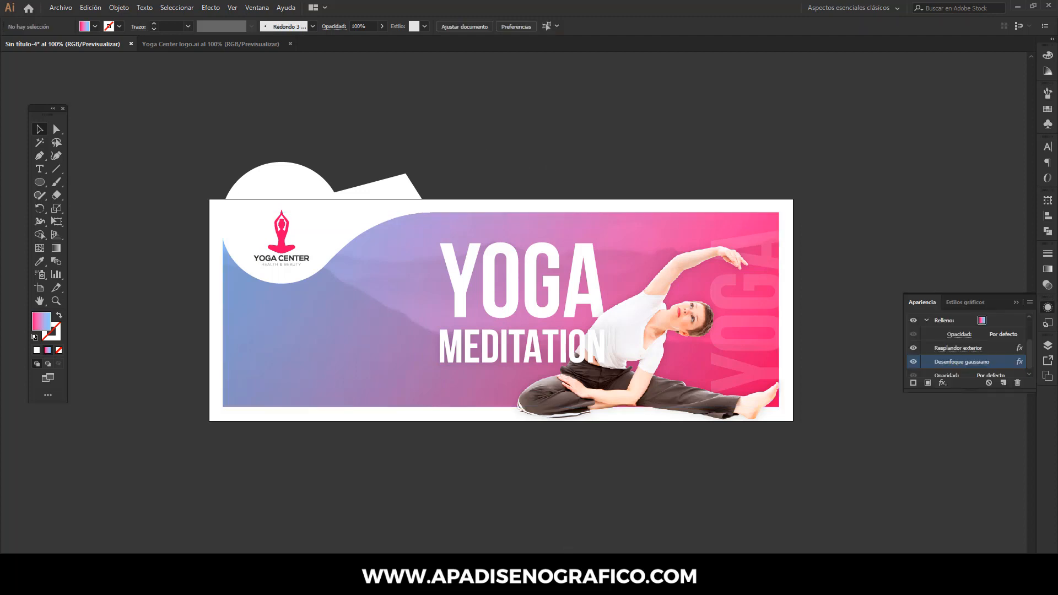
- Switch to Notepad and copy the line REFRESCA TU MENTE & CUERPO HACIENDO YOGA A DIARIO, then return to Illustrator
click(581, 582)
click(376, 234)
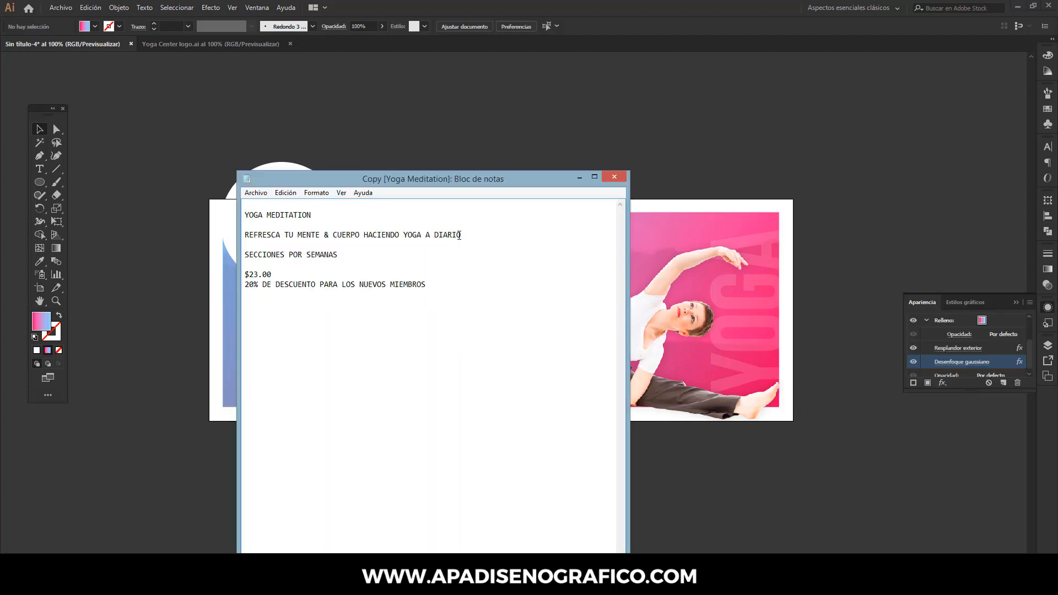
key(shift+Home)
right_click(245, 236)
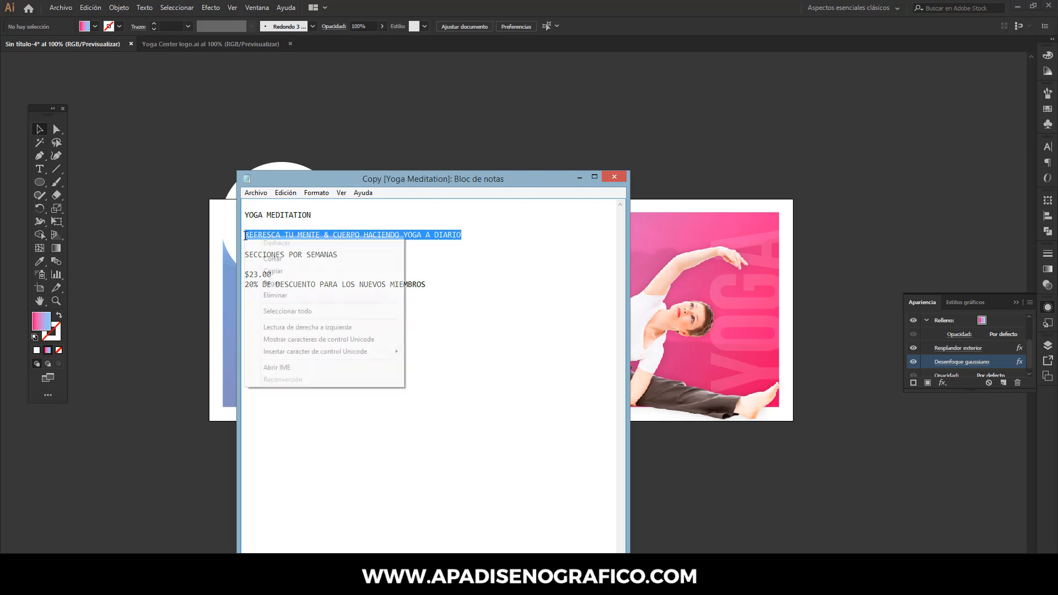
click(291, 270)
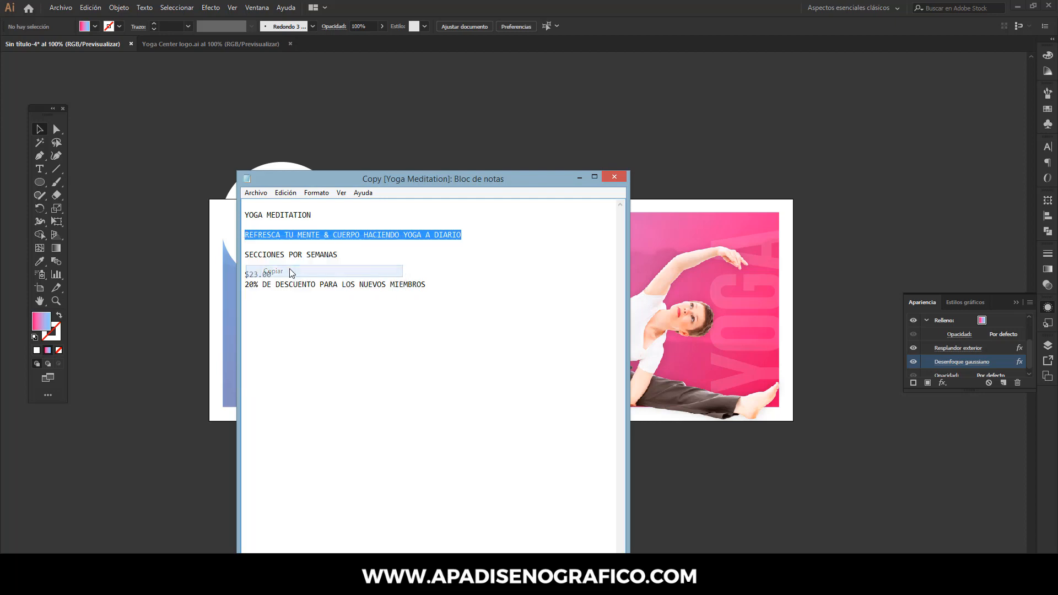
click(580, 178)
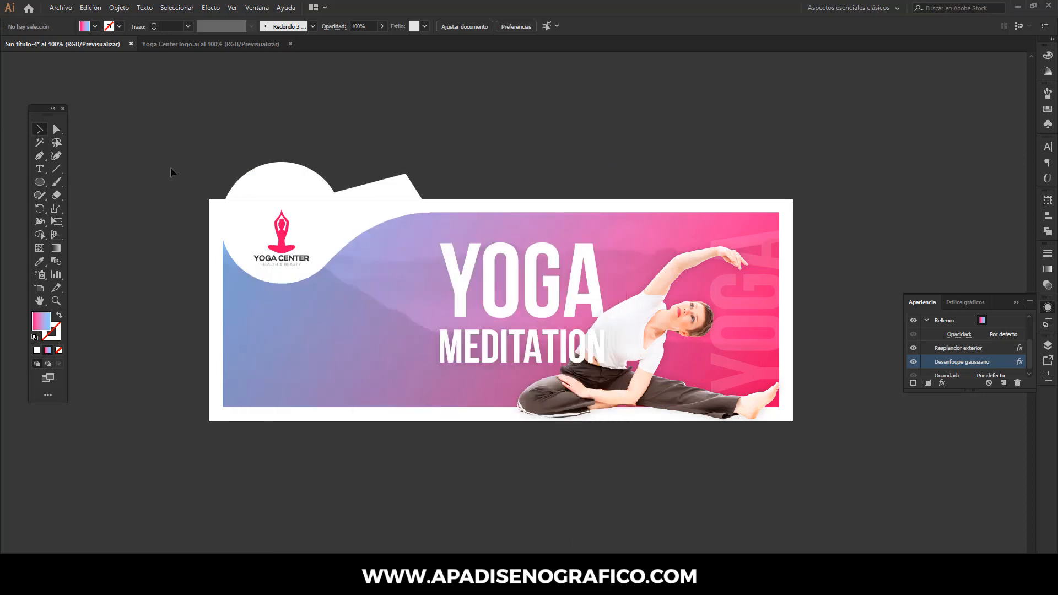
- Paste the copied tagline as a new text object above the artboard
click(44, 166)
click(449, 130)
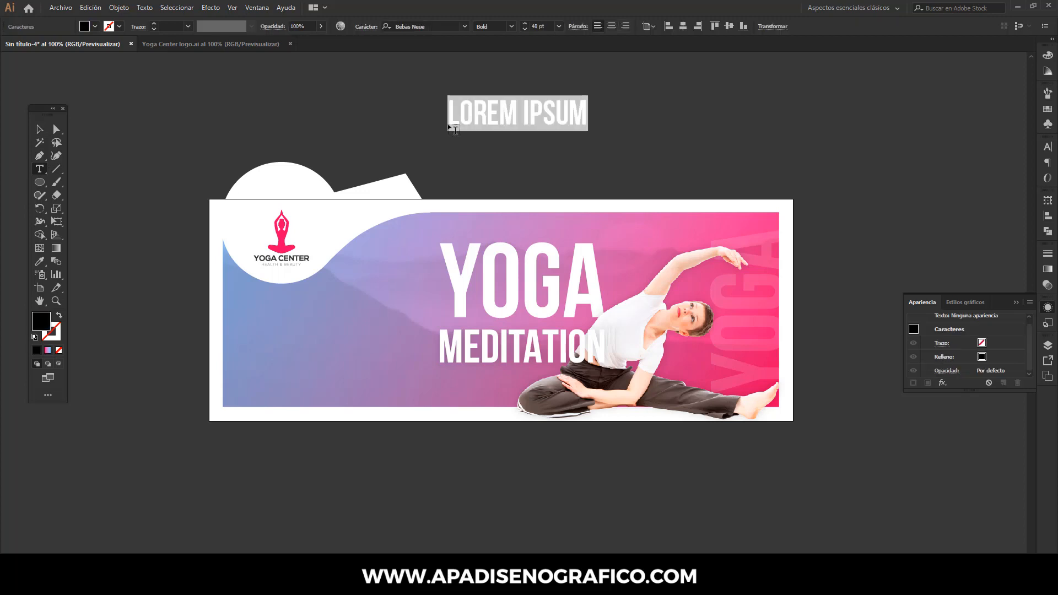
click(96, 8)
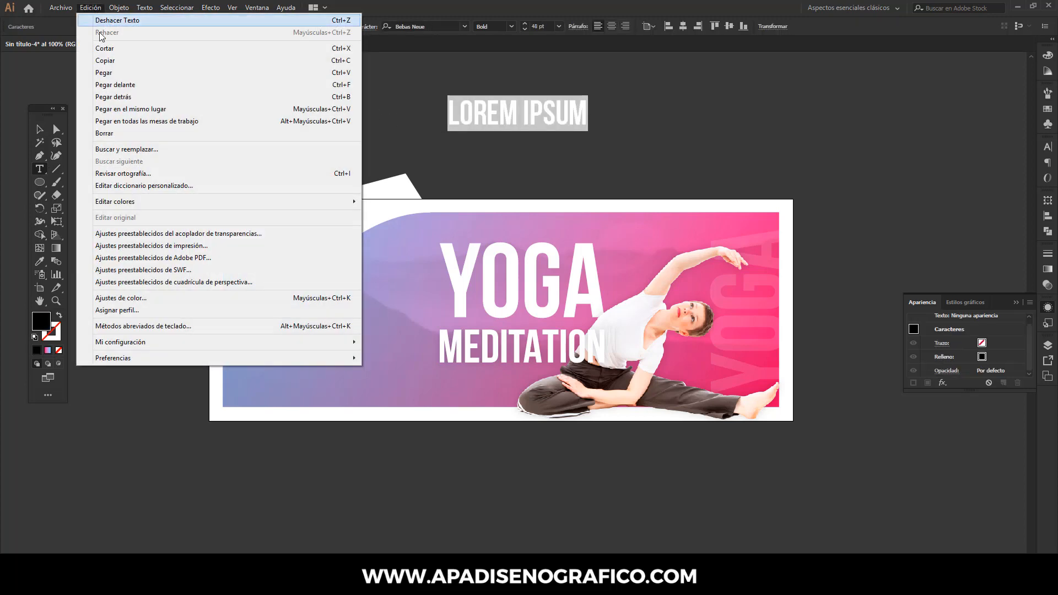
click(104, 73)
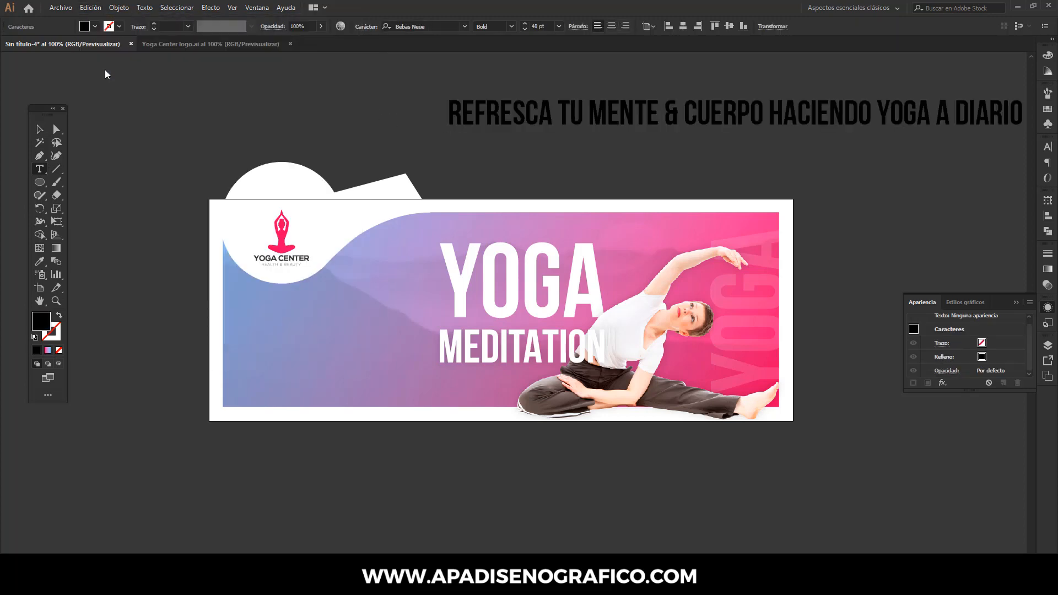
click(40, 128)
- Format the tagline as Bebas Neue Regular at 18 pt and sample white from the logo circle as its color
click(511, 27)
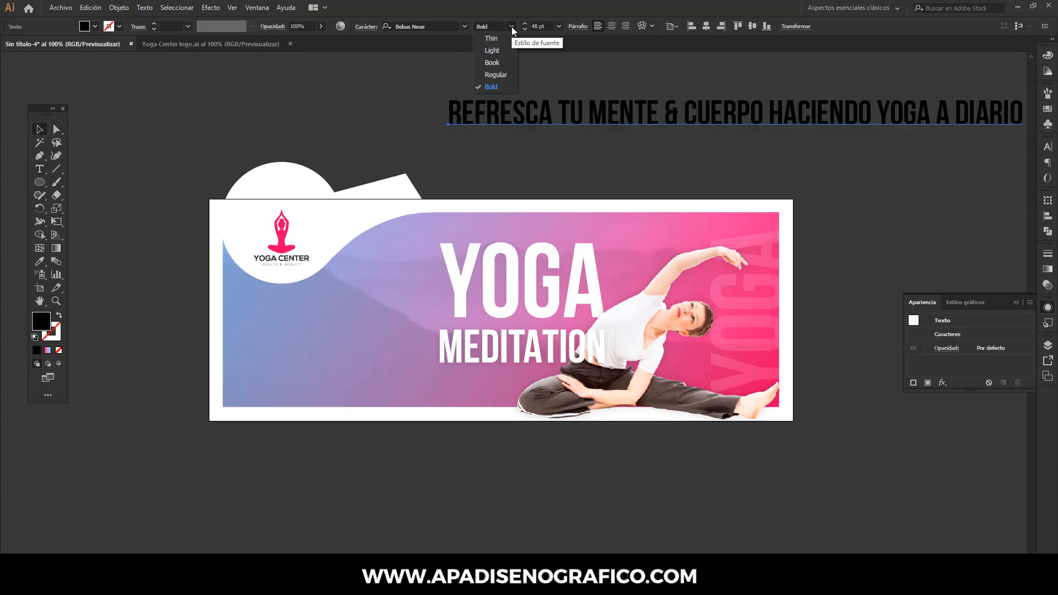
click(496, 73)
click(558, 26)
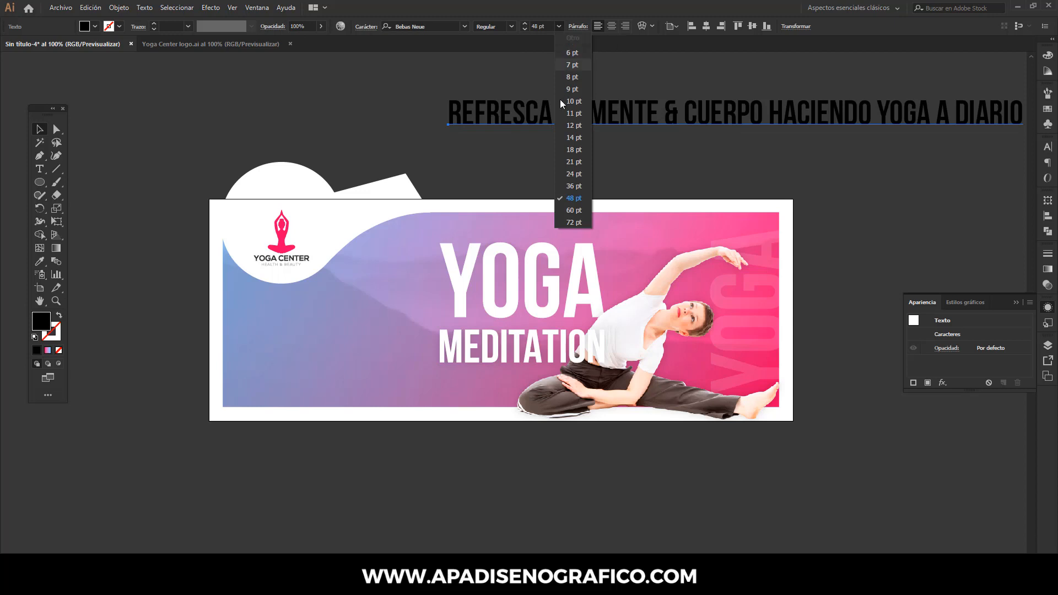
click(567, 146)
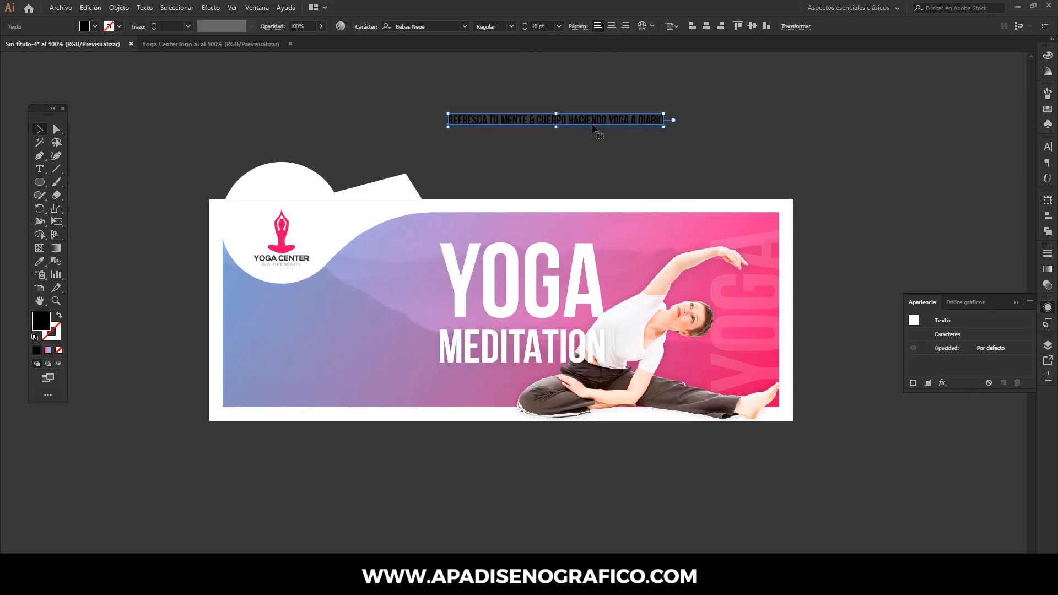
click(39, 261)
click(254, 221)
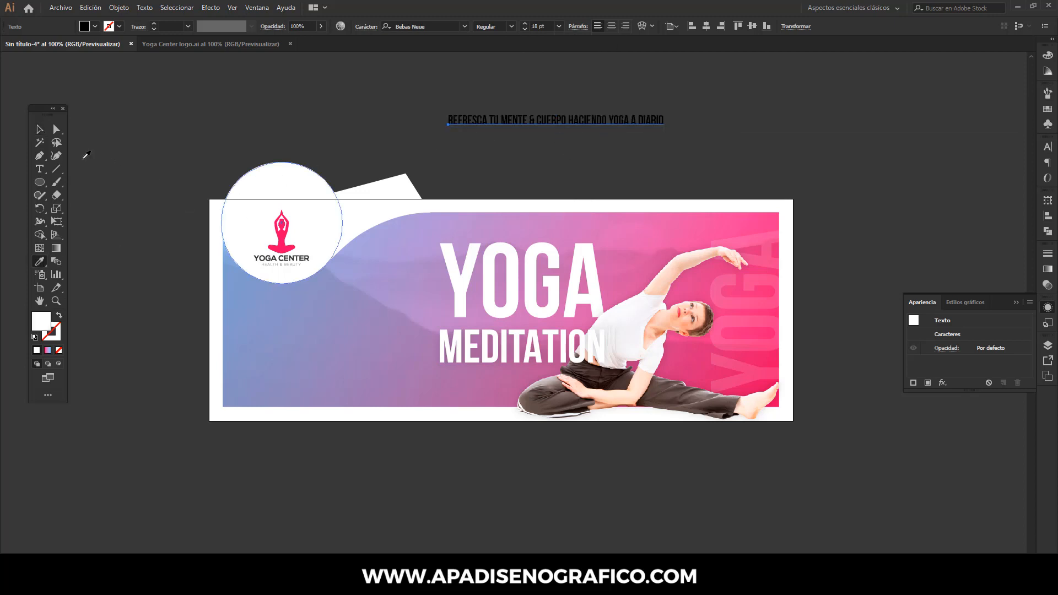
- Move the tagline onto the lower edge of the gradient background and set its font style to Book
click(40, 129)
drag(541, 124, 386, 396)
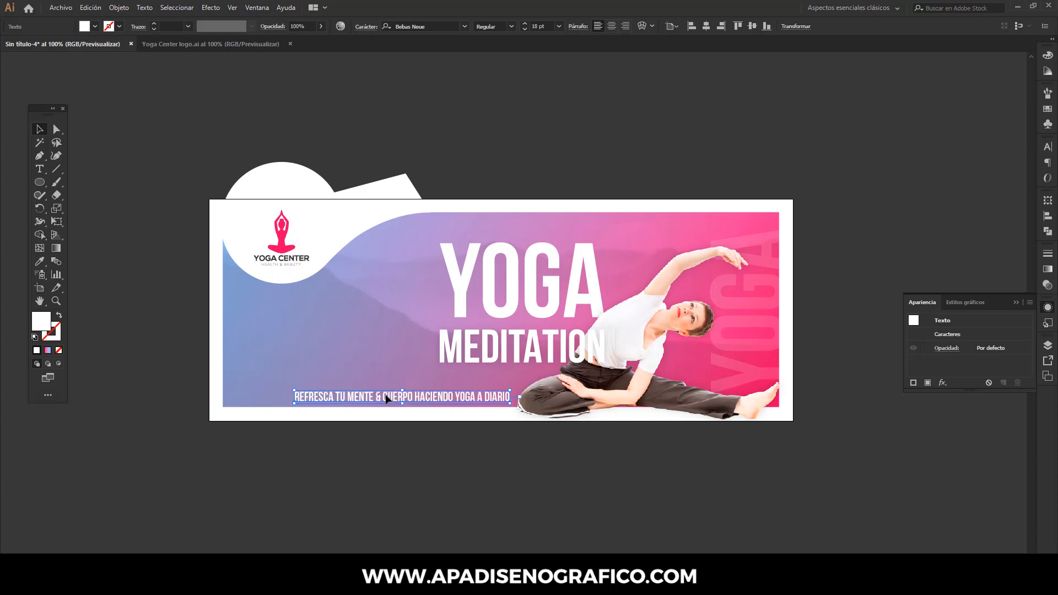
click(511, 26)
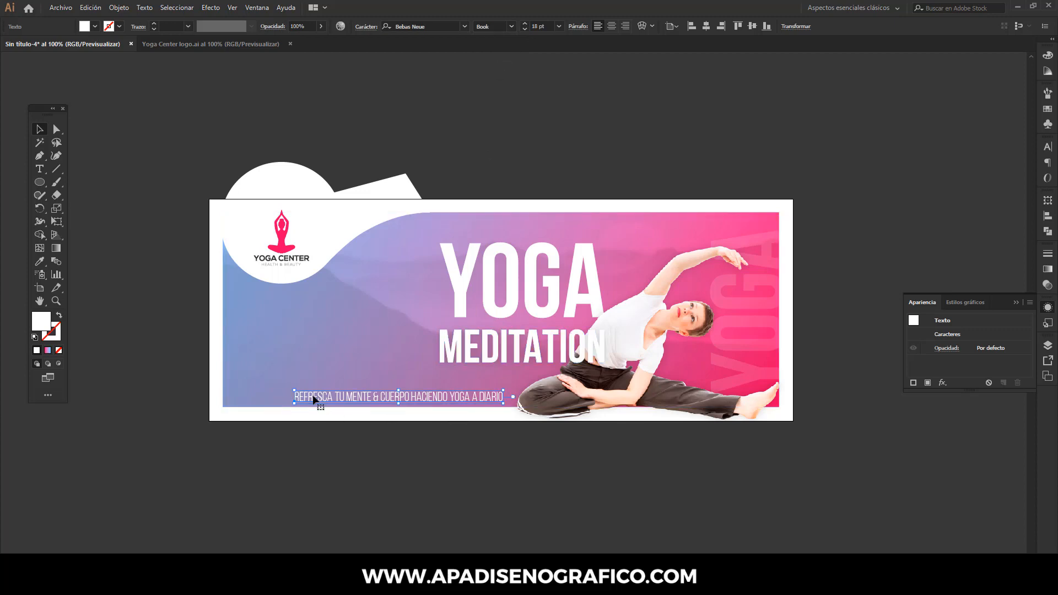
- Scale the tagline down to 10.75 pt and place it directly beneath MEDITATION, starting at the word's left edge
scroll(313, 398, up, 2)
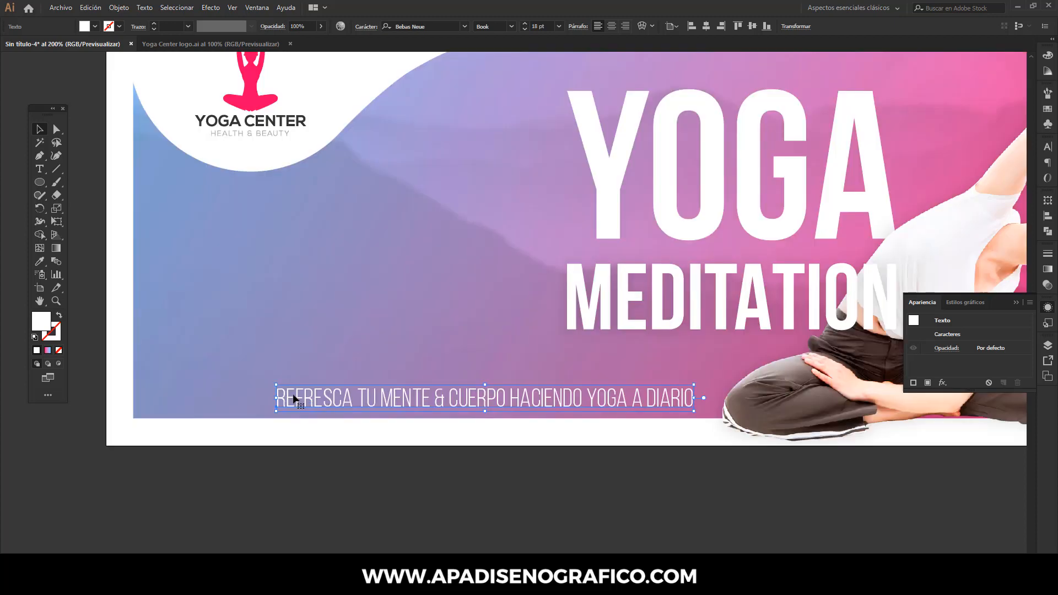
drag(276, 399, 295, 399)
drag(362, 397, 363, 397)
drag(458, 396, 636, 347)
drag(720, 343, 473, 316)
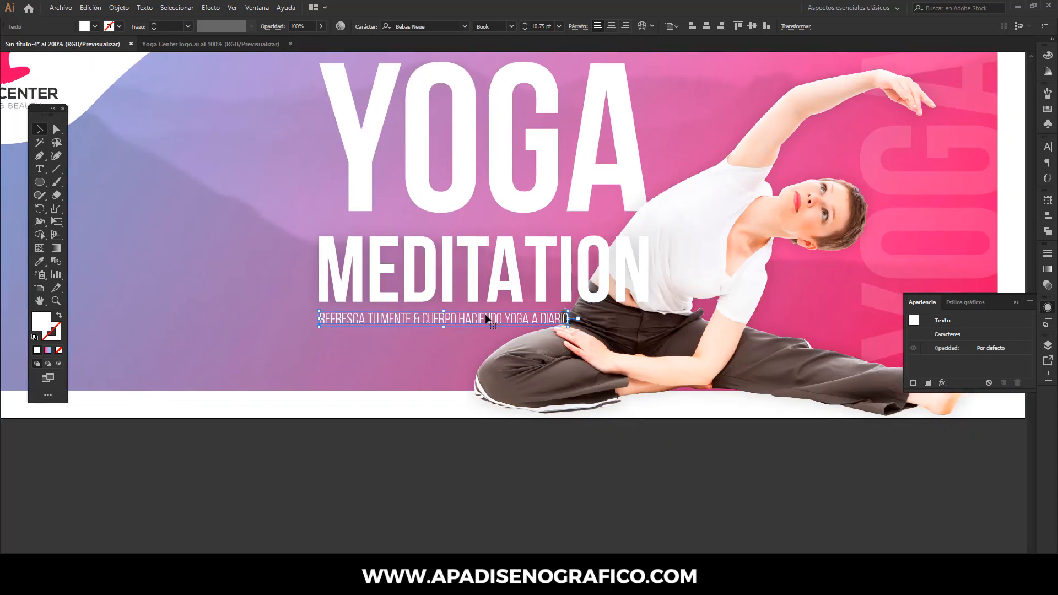
- Apply an outer glow to the tagline in Multiply mode with black color, 20% opacity and 5 px blur
click(219, 9)
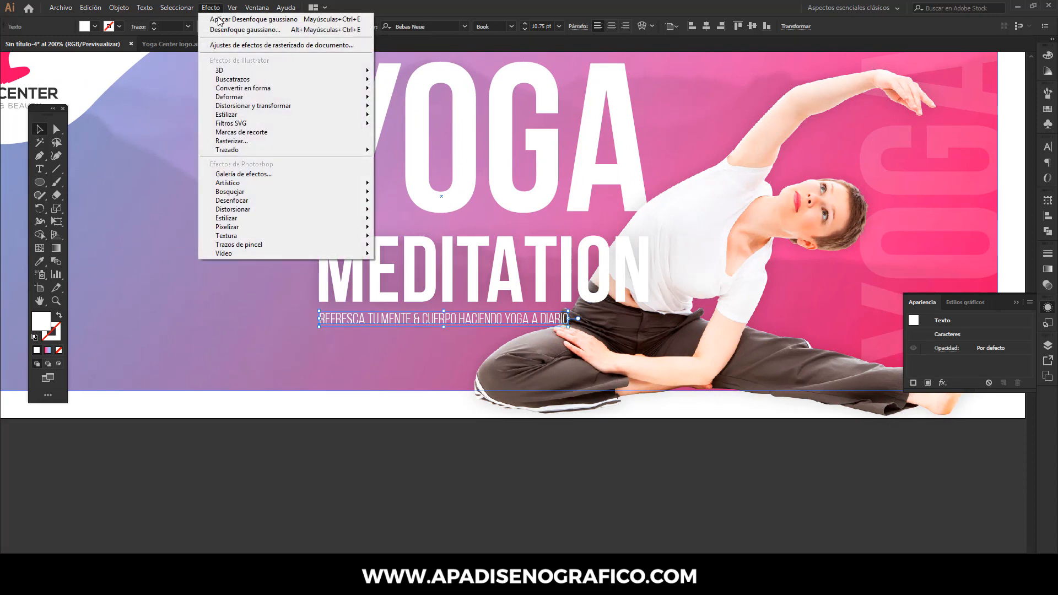
mouse_move(249, 116)
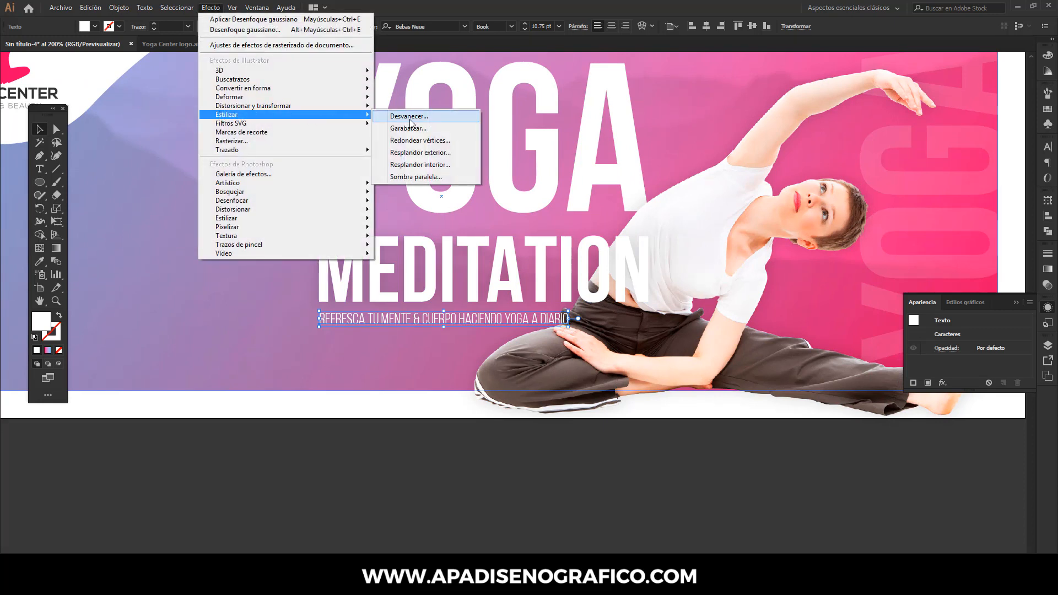
click(414, 158)
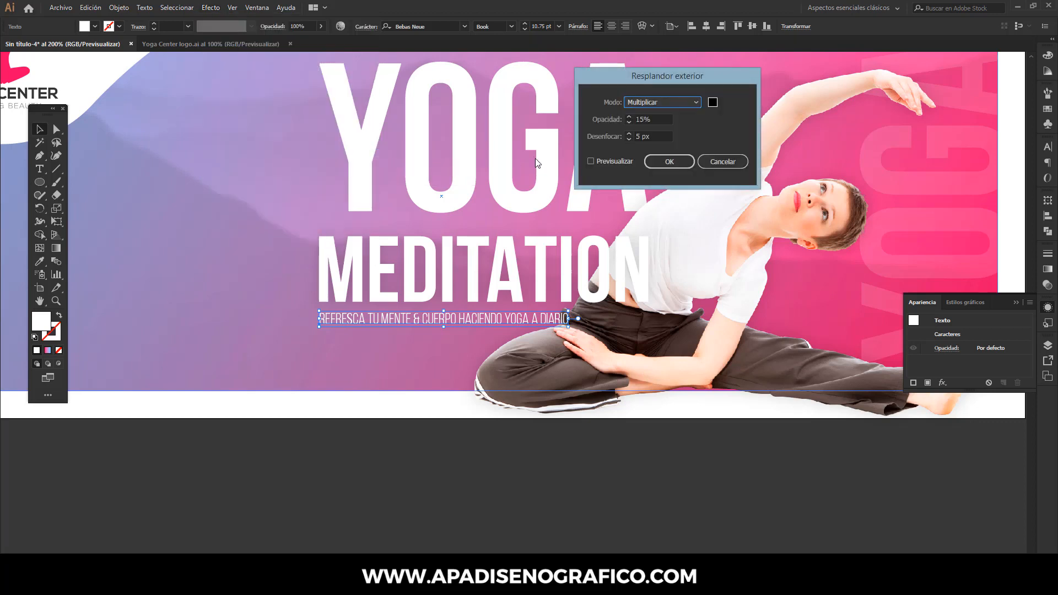
click(606, 163)
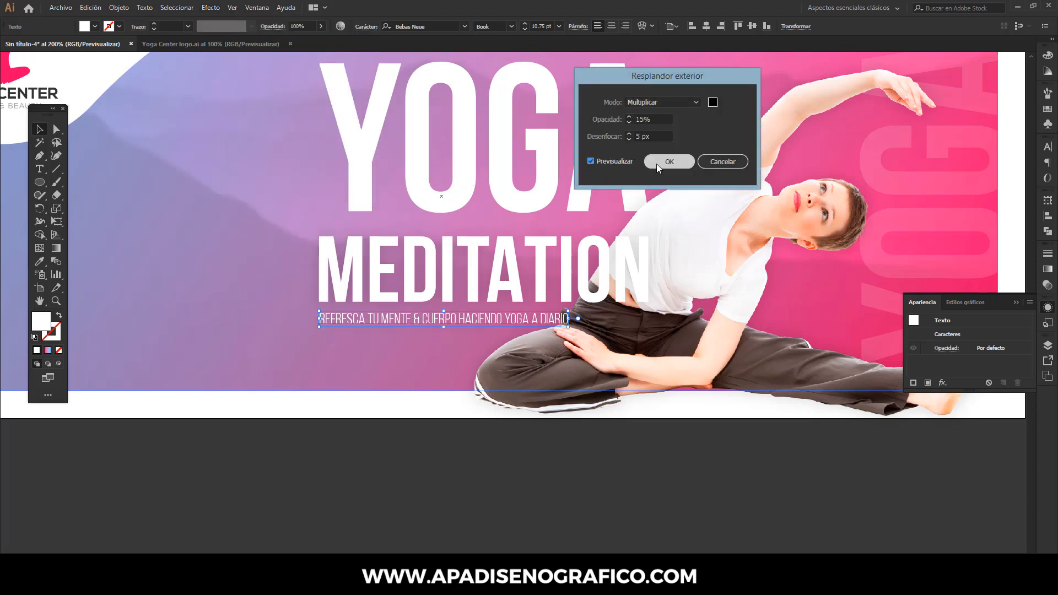
click(594, 119)
text(20)
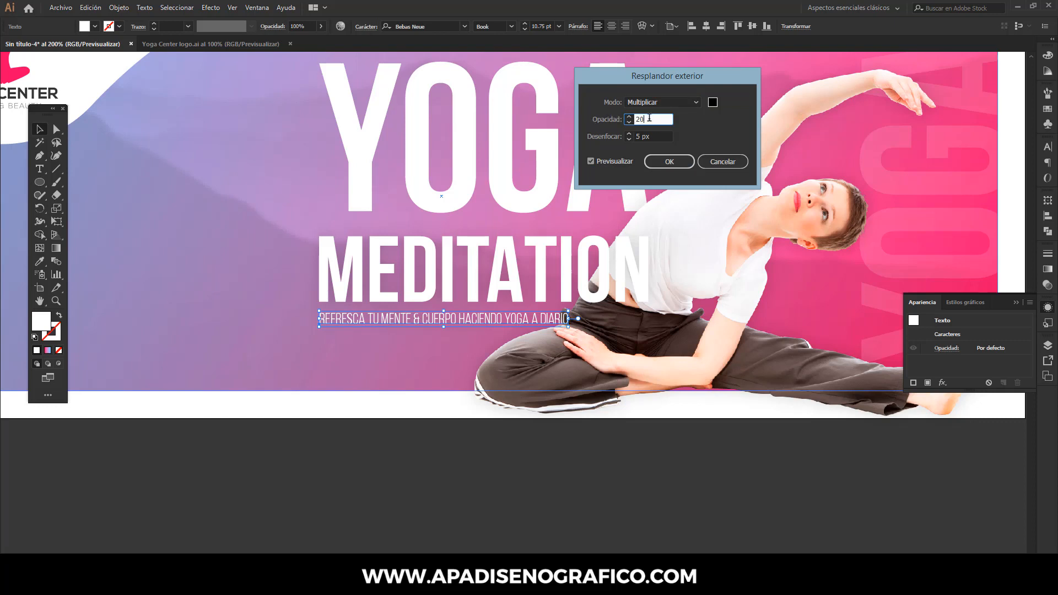
click(668, 162)
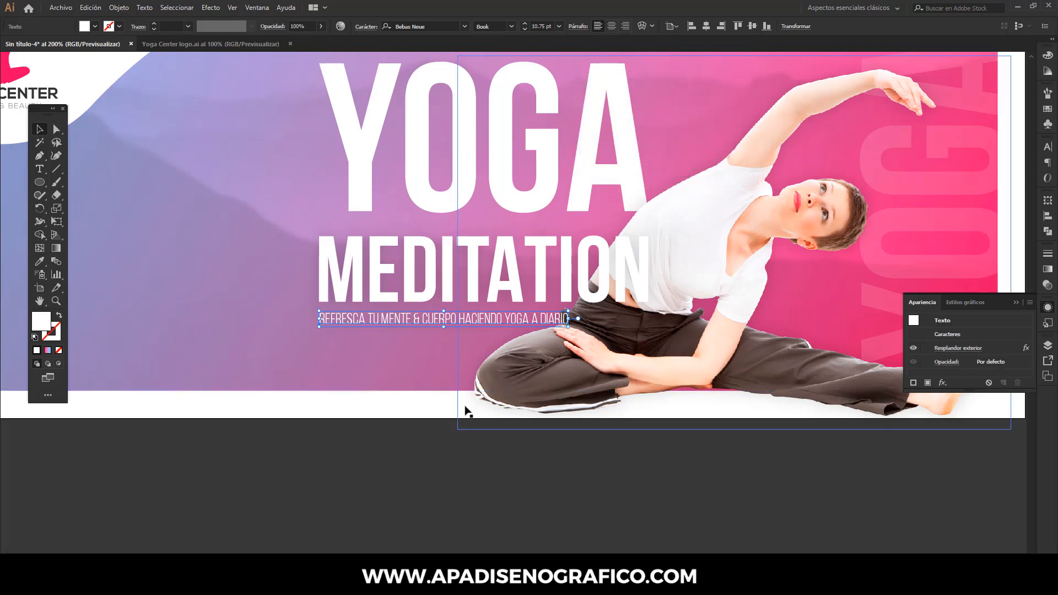
click(427, 474)
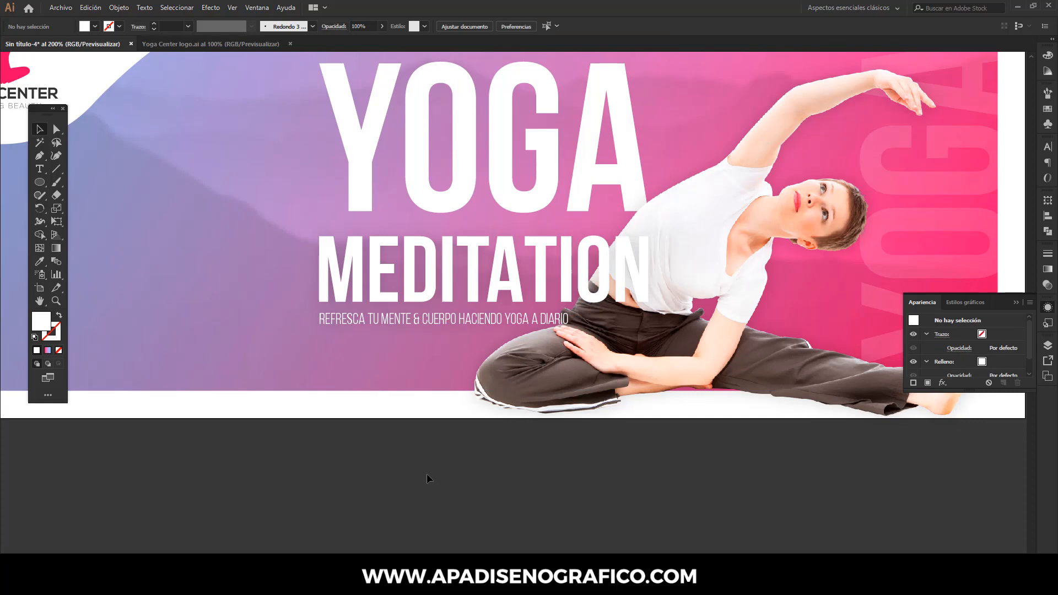
- Switch to the Notepad copy file and copy the price $23.00
scroll(427, 474, down, 2)
drag(426, 478, 449, 481)
key(alt+Tab)
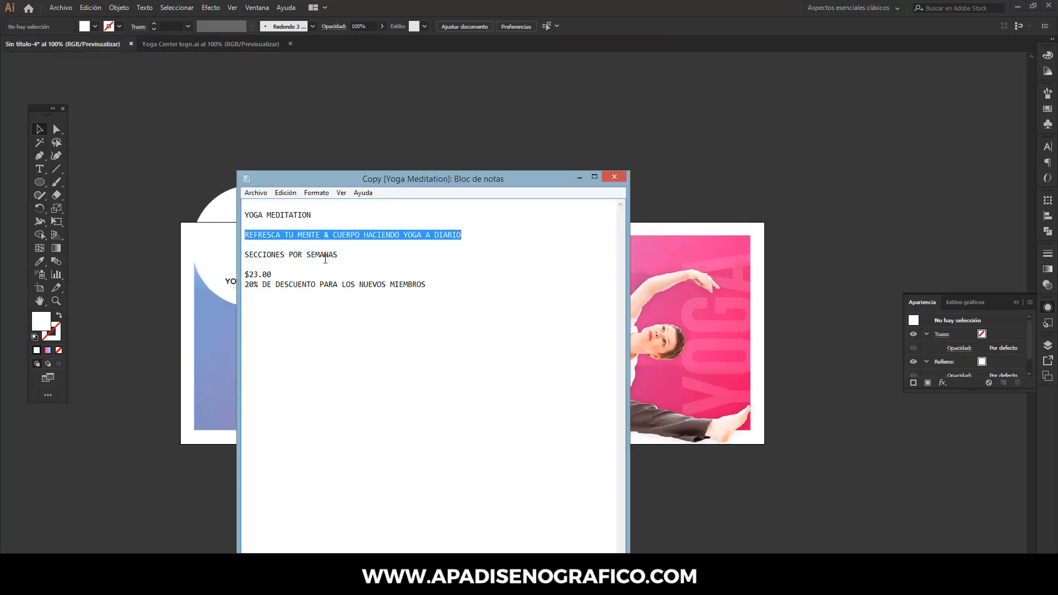
drag(281, 274, 246, 274)
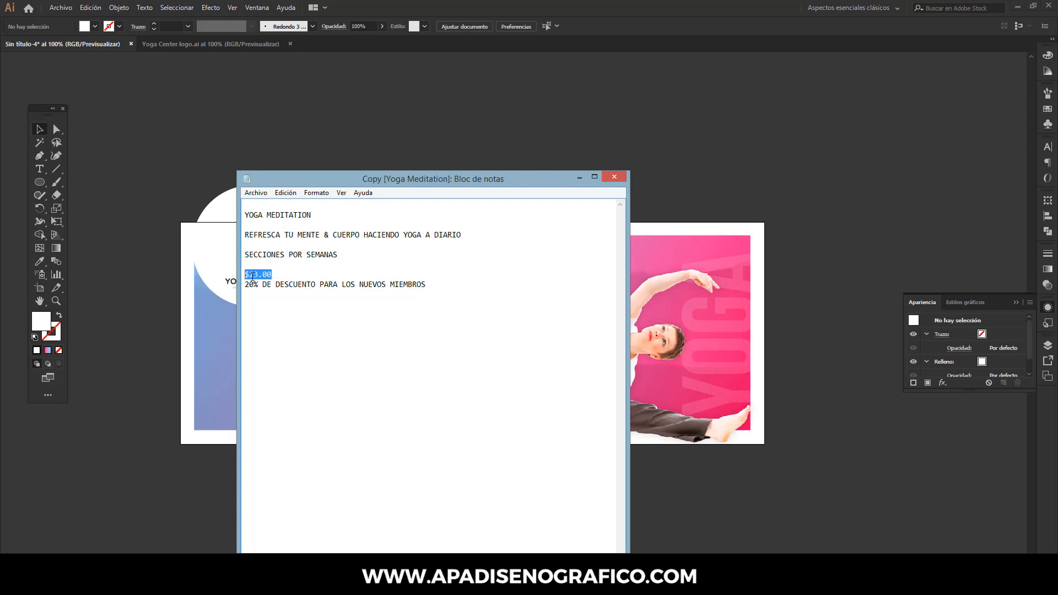
right_click(252, 275)
click(278, 312)
click(580, 183)
- Paste the copied price as a new text object above the artboard
click(46, 171)
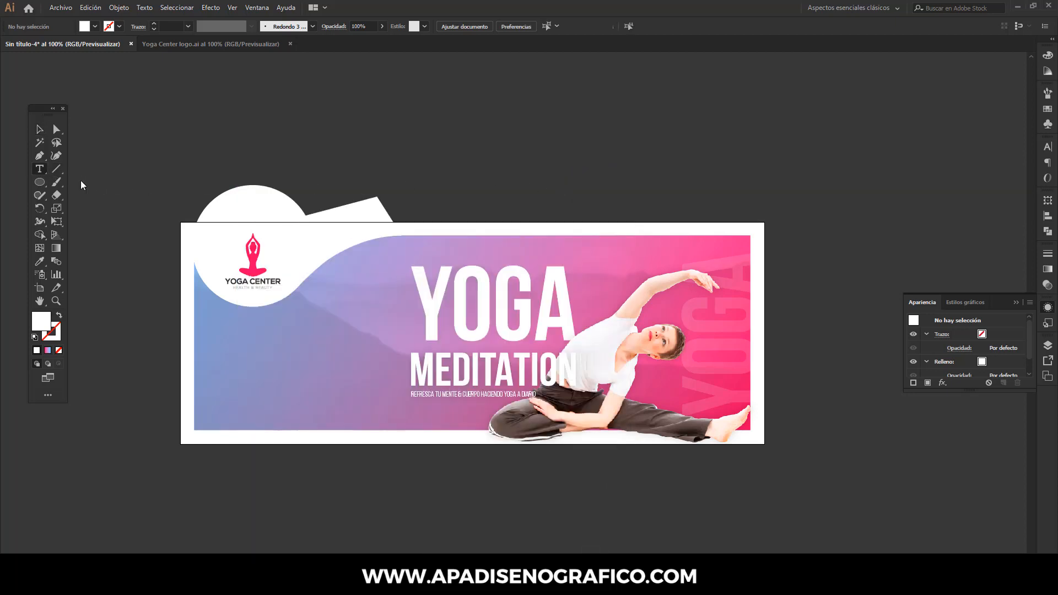
click(376, 141)
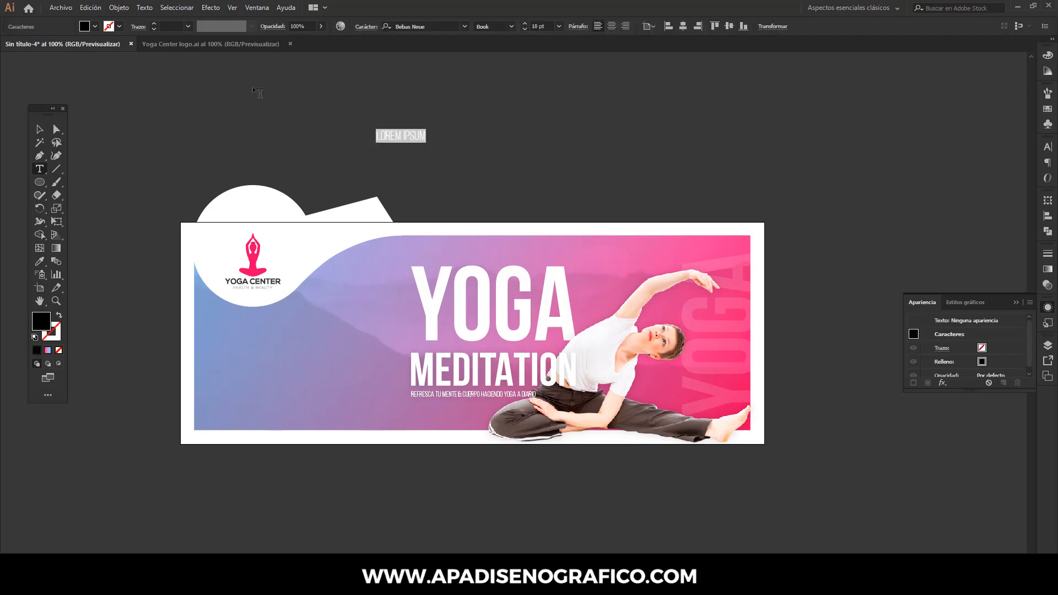
click(90, 7)
click(105, 73)
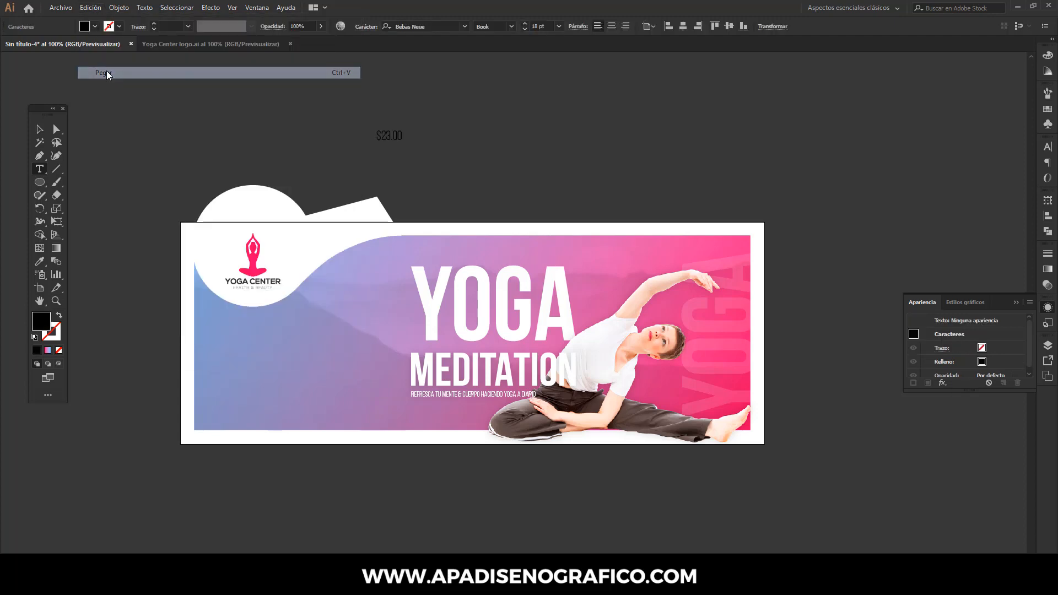
key(Escape)
- Set the price's font style to Bold and sample white from the logo circle as its color
click(511, 28)
click(495, 88)
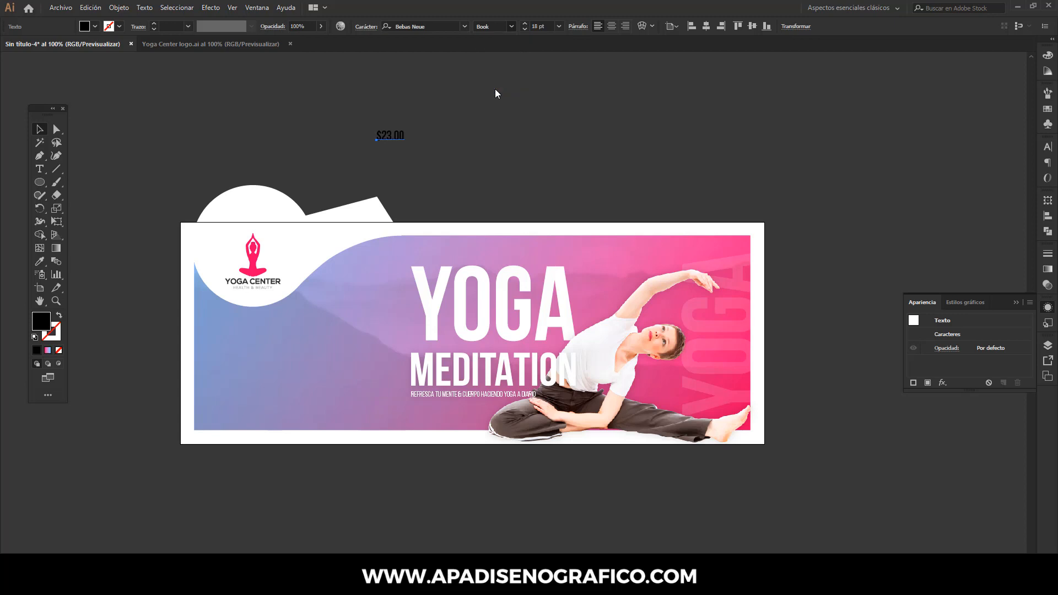
click(39, 261)
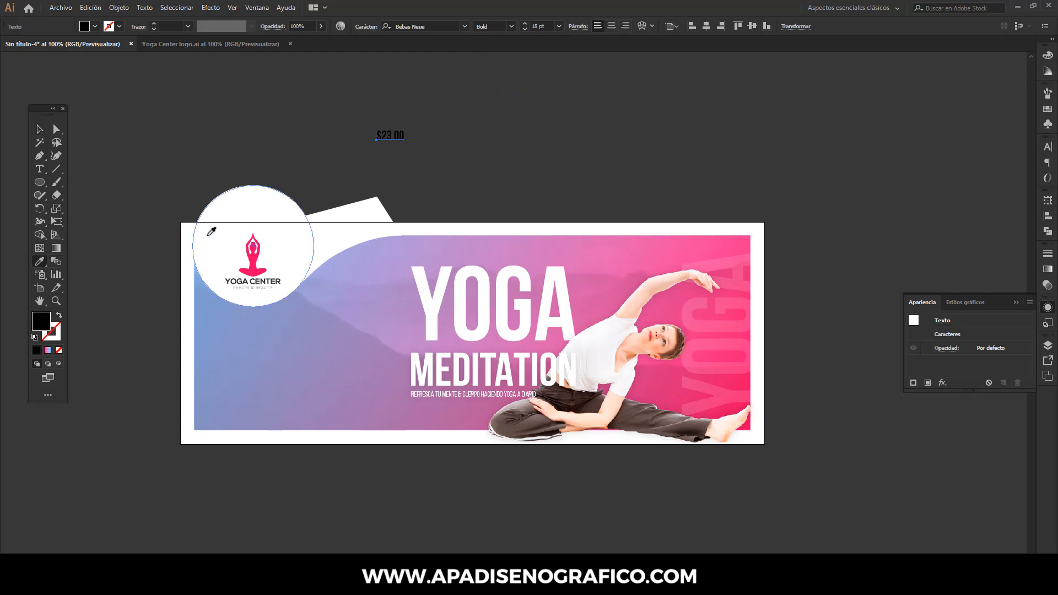
click(208, 229)
- Enlarge the price to about 31.33 pt and place it near the lower-left corner of the gradient background
click(41, 129)
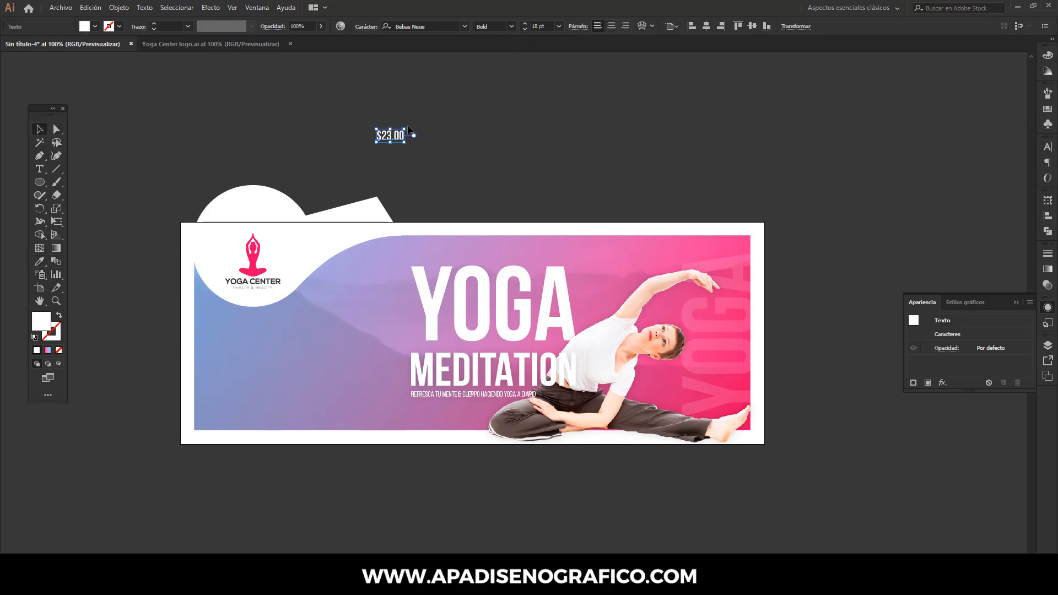
drag(404, 130, 263, 407)
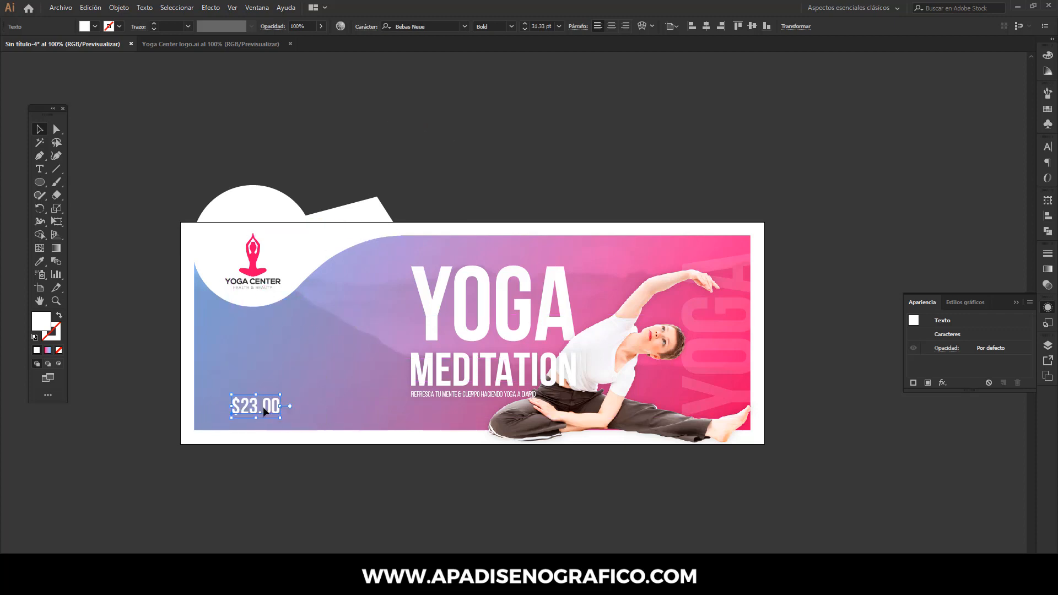
- Reduce the font size of the price's decimals "00" so they are smaller than the "$23"
key(t)
double_click(265, 405)
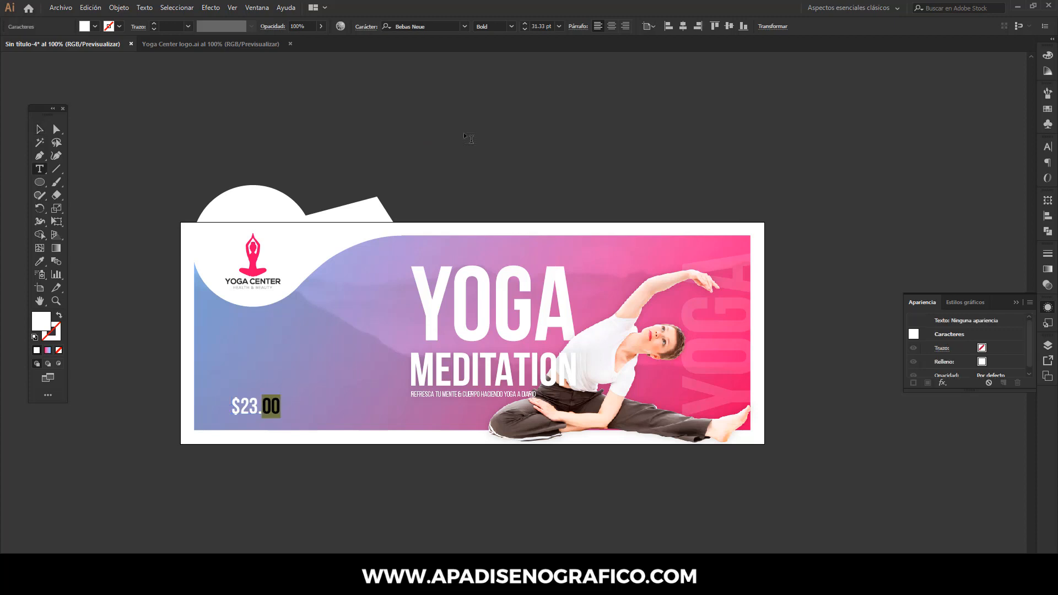
click(537, 26)
key(Down)
key(Down)
key(Down)
key(Down)
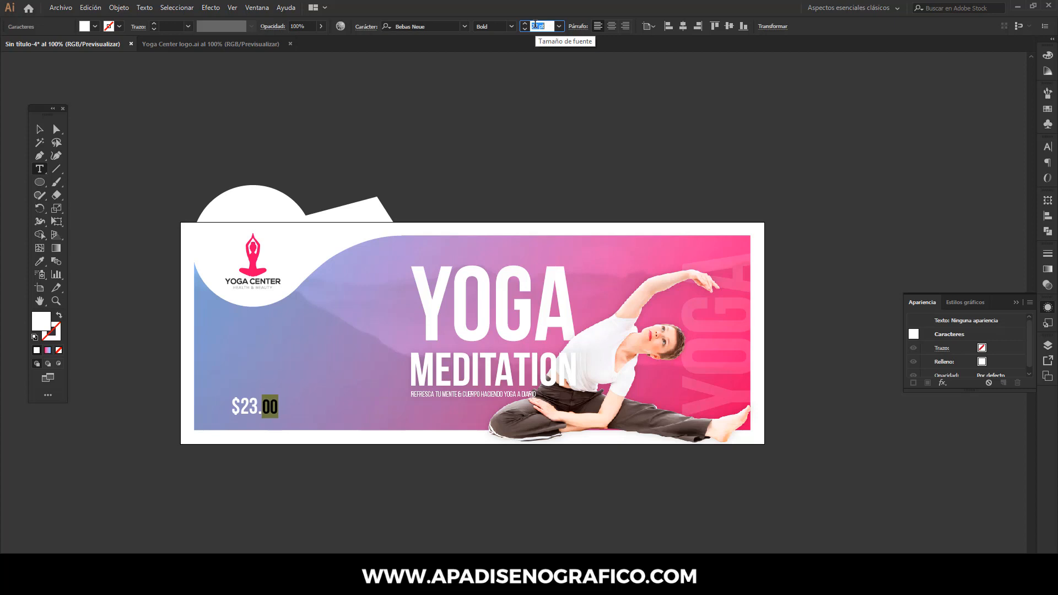
key(Down)
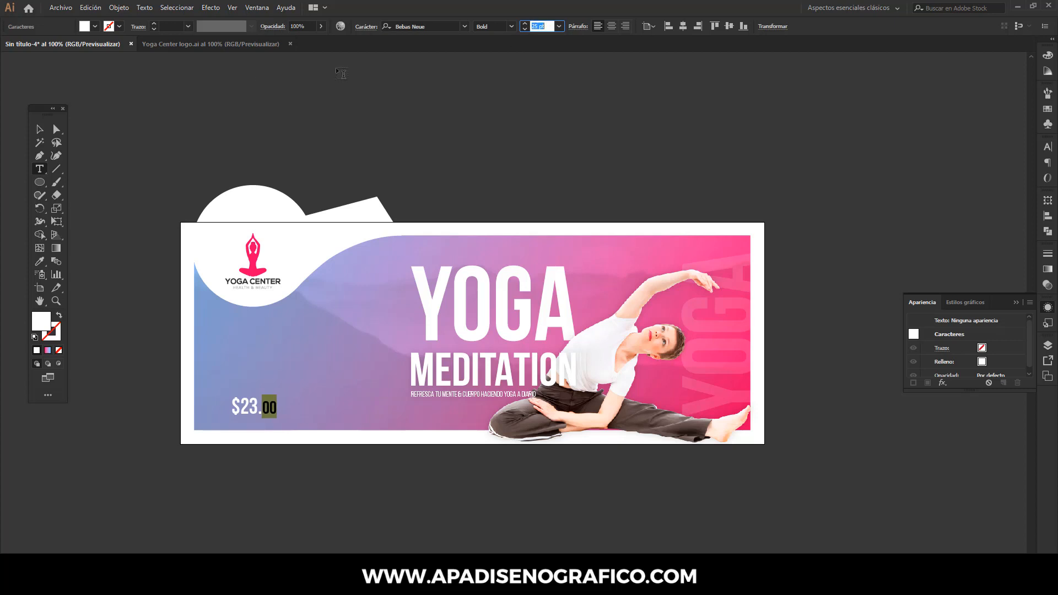
click(36, 130)
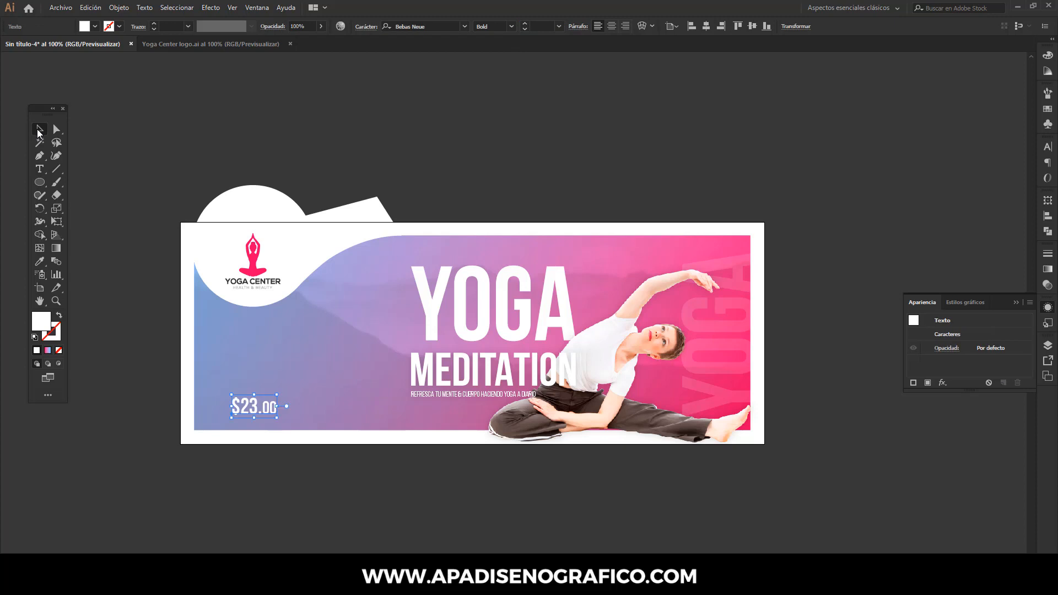
click(291, 122)
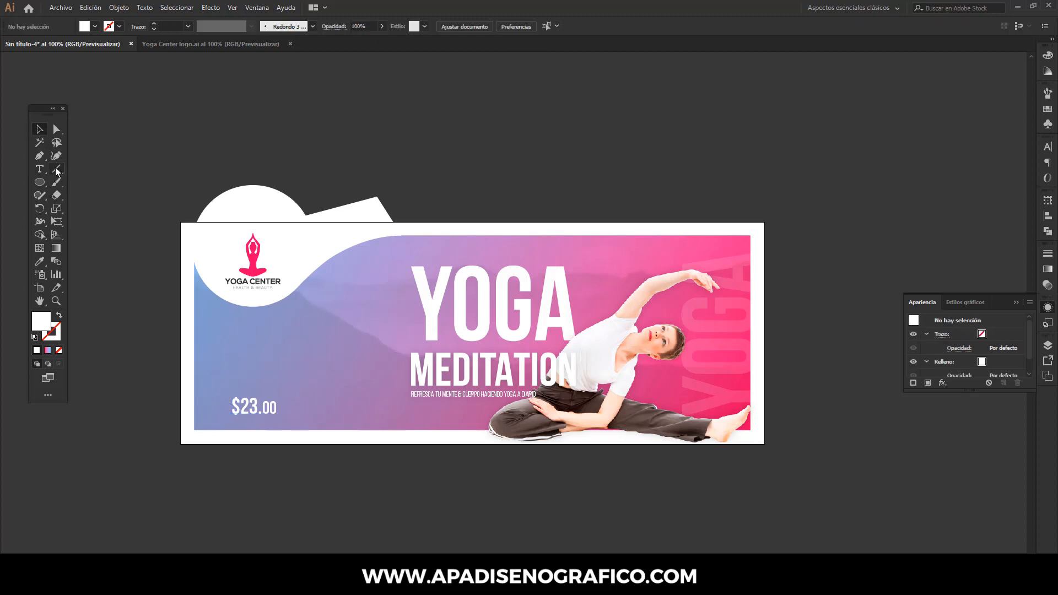
- Draw a vertical line about 157 px long just left of the price, with a 1 pt white stroke and no fill
key(backslash)
click(59, 317)
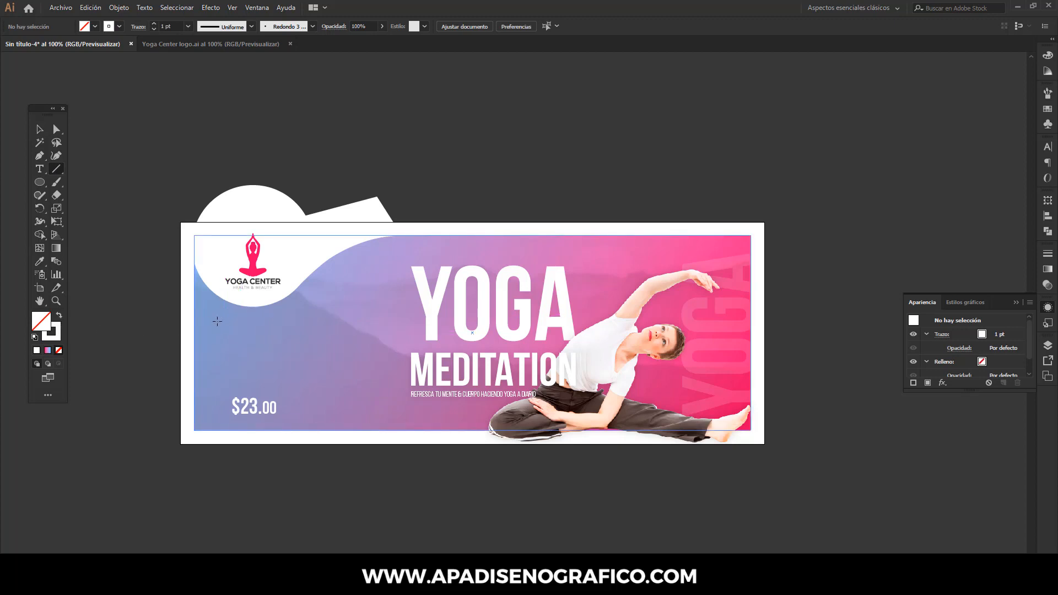
drag(217, 322, 207, 433)
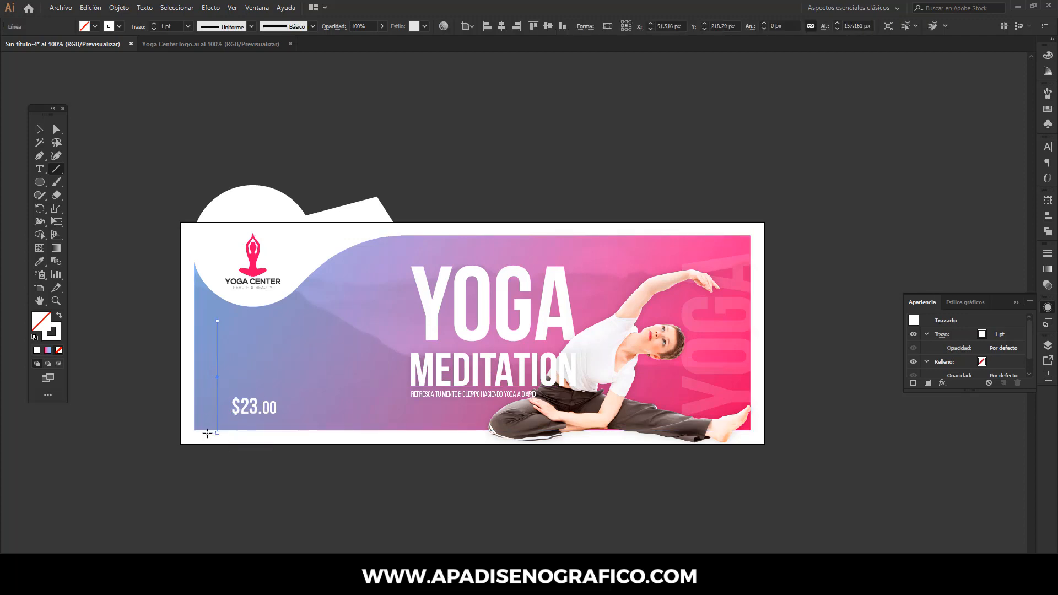
- Set the vertical line's stroke weight to 0.25 pt and its opacity to 20%
click(361, 26)
text(40)
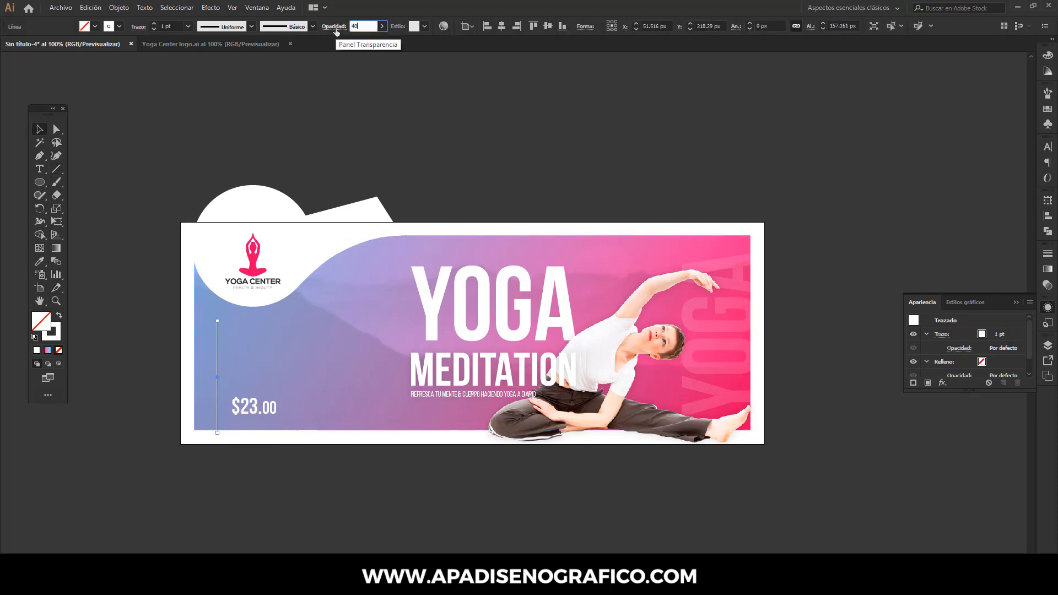
key(Return)
click(189, 27)
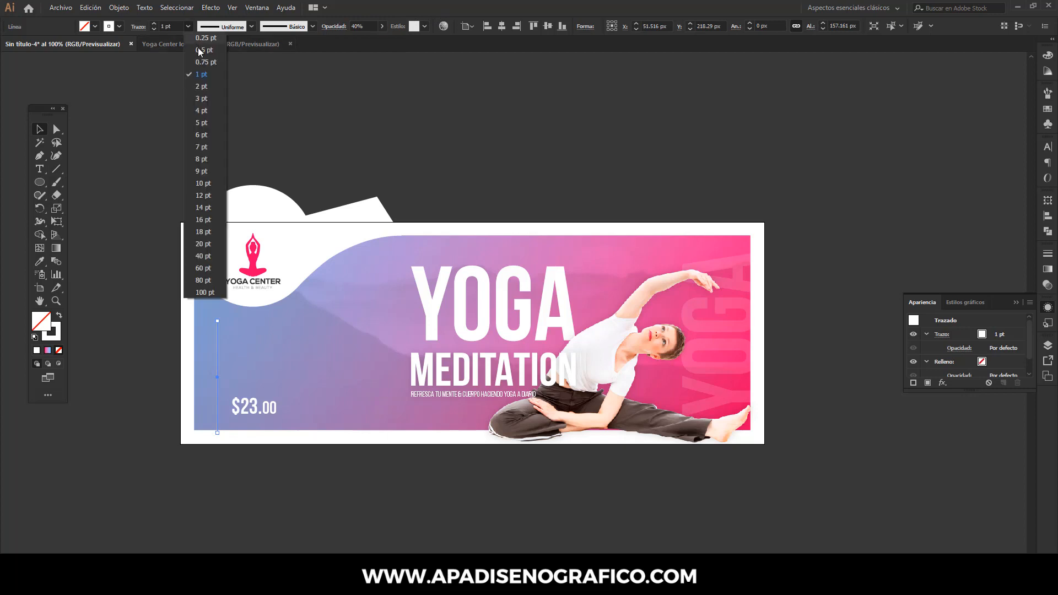
click(199, 51)
click(189, 27)
click(198, 40)
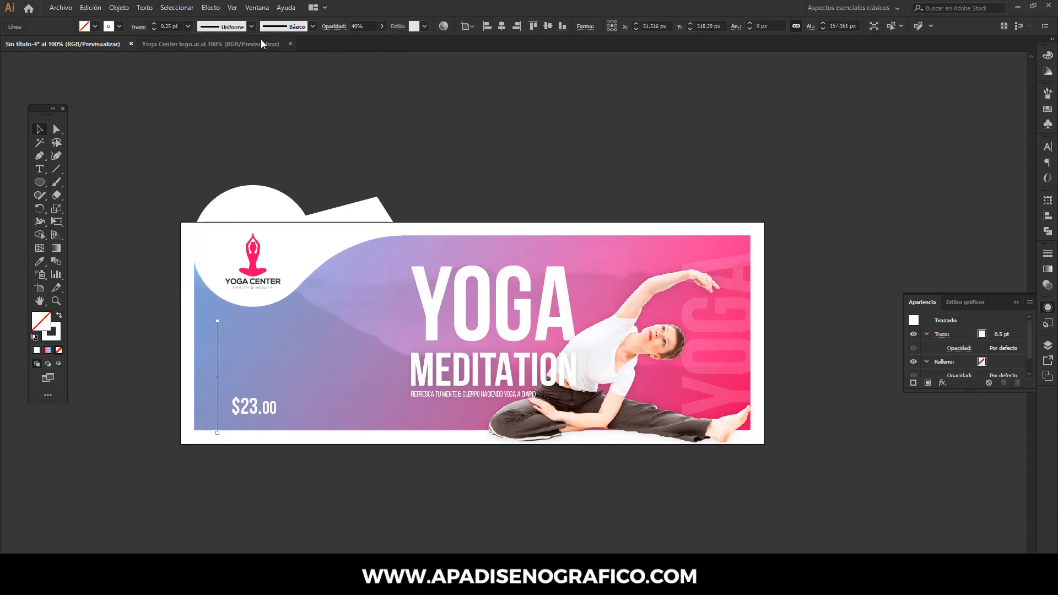
click(363, 24)
text(20)
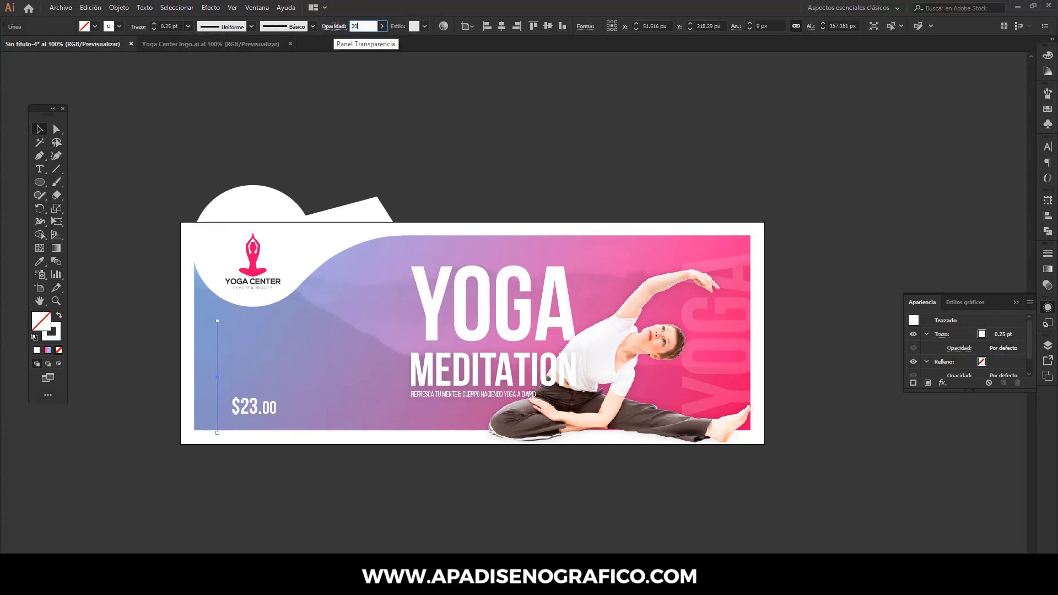
- Duplicate the line, rotate the copy to horizontal and place it just above the price, crossing the vertical line
click(90, 8)
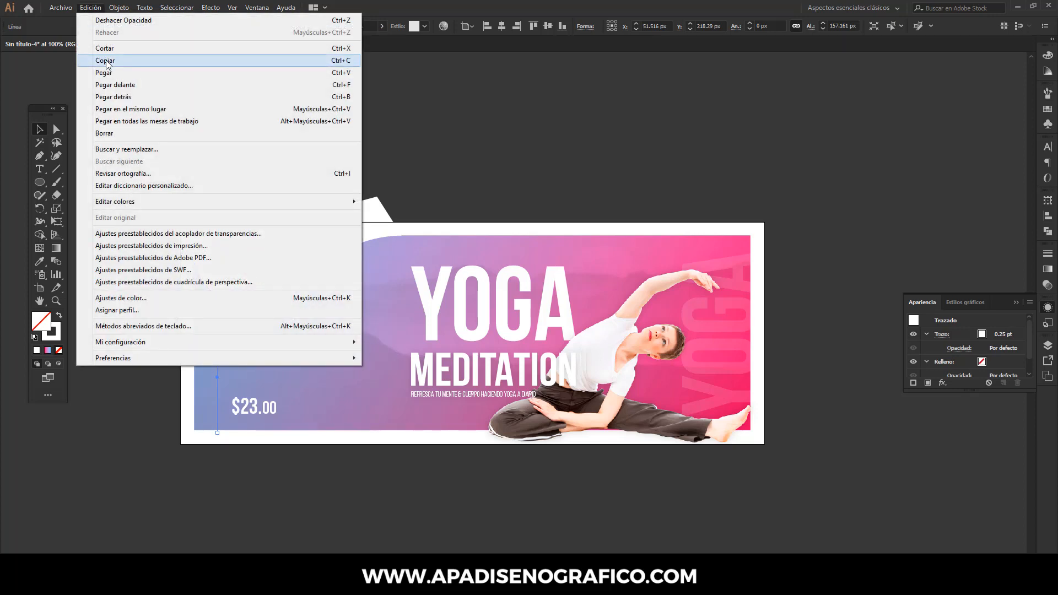
click(100, 63)
click(90, 8)
click(109, 76)
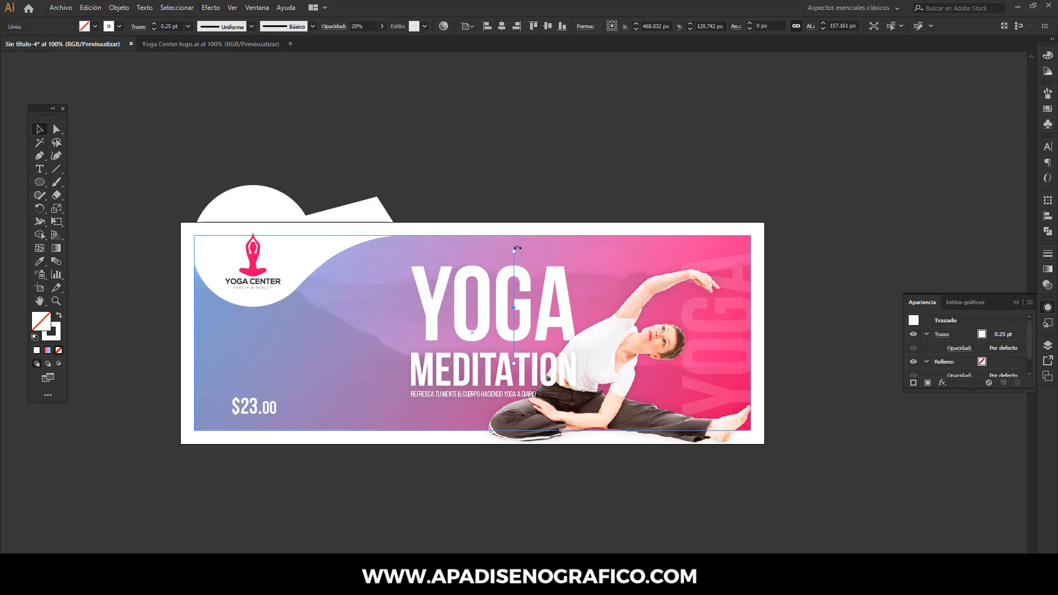
drag(517, 248, 244, 386)
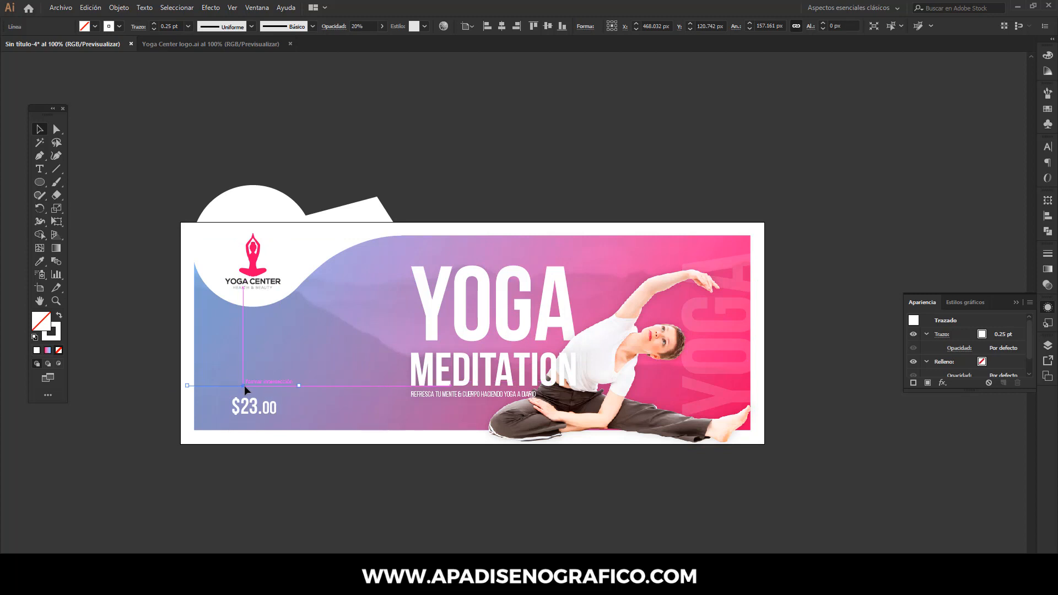
- Set the opacity of both the vertical and horizontal lines to 25%
shift+click(217, 352)
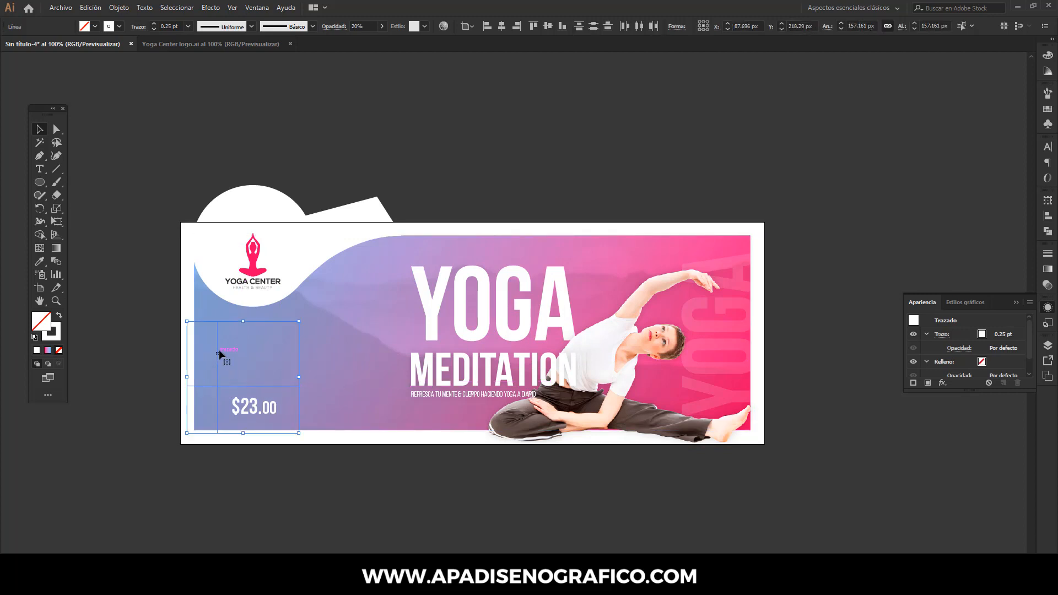
click(359, 27)
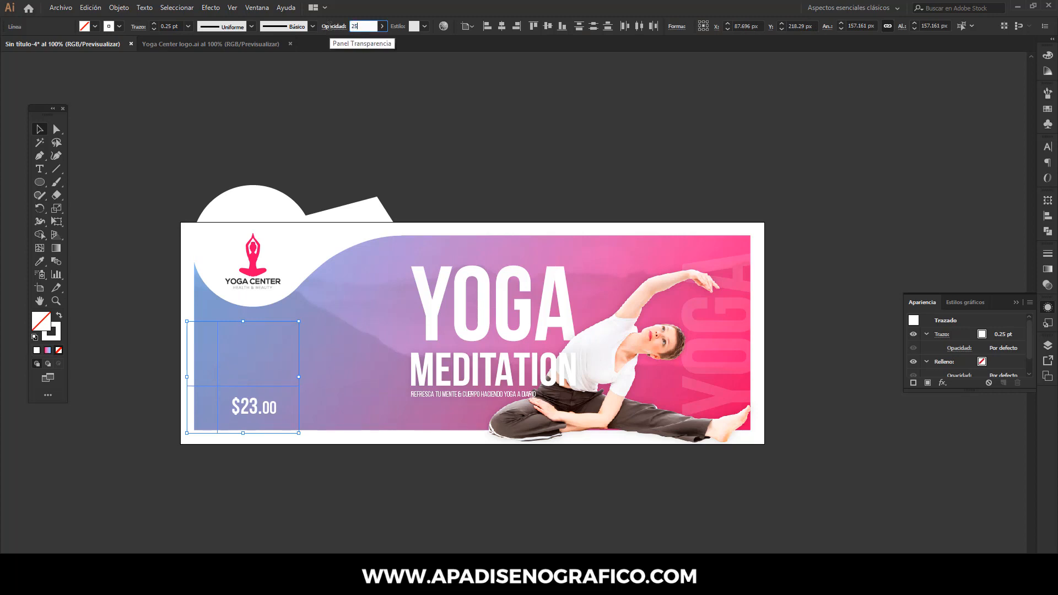
text(25)
click(354, 133)
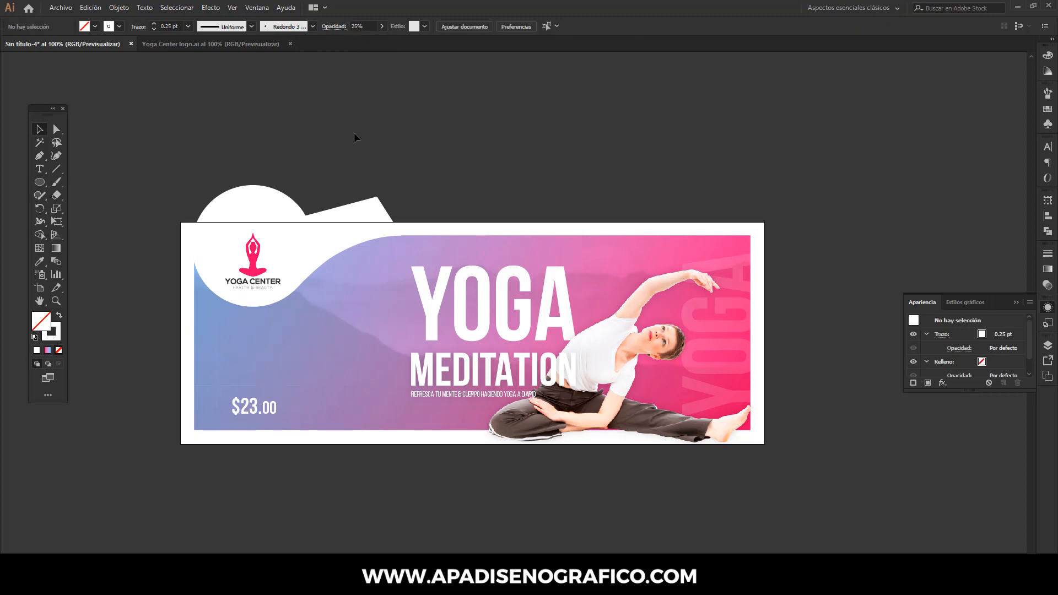
- Duplicate the tagline text, rotate the copy to read vertically, shrink it to about 5.57 pt and place it beside the vertical line
click(419, 395)
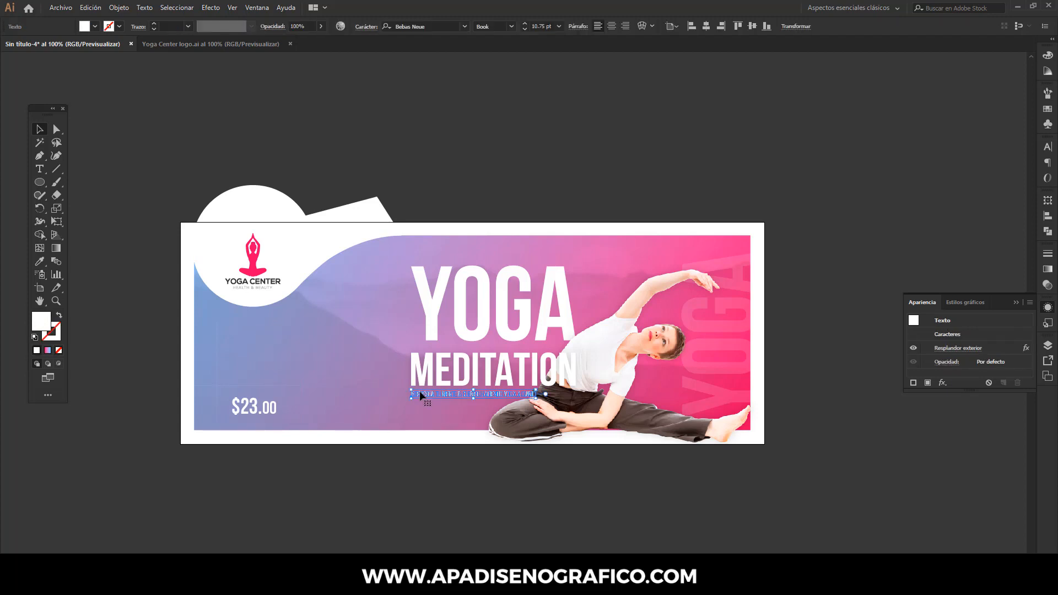
click(100, 9)
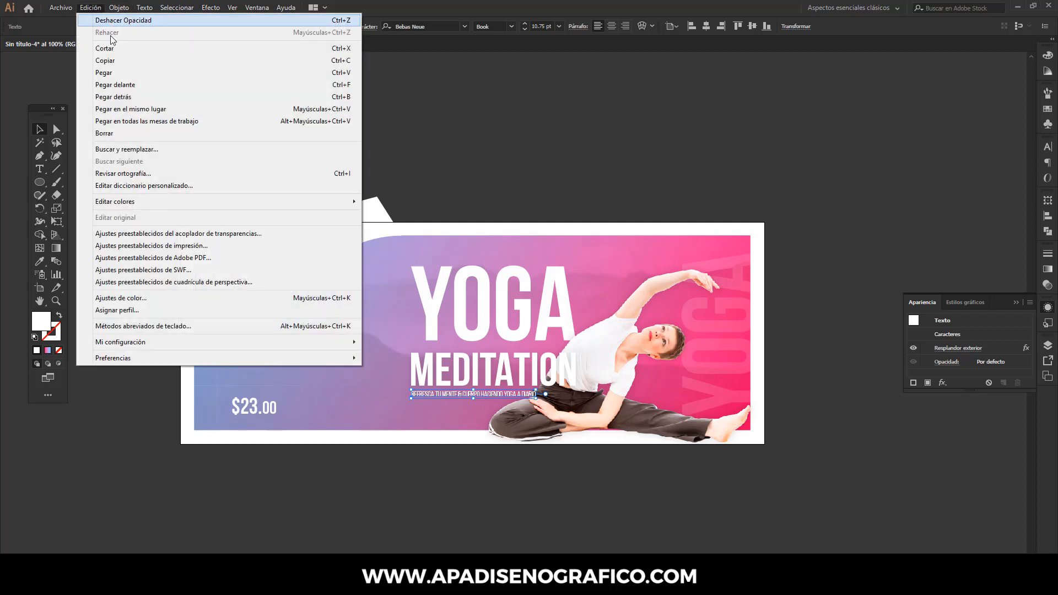
click(114, 62)
click(97, 7)
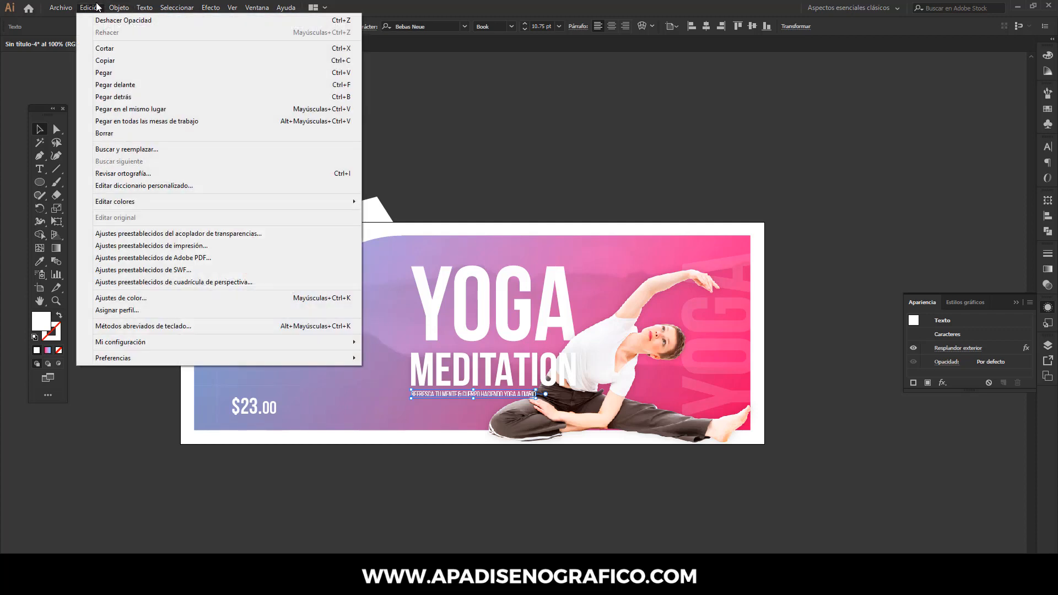
click(108, 73)
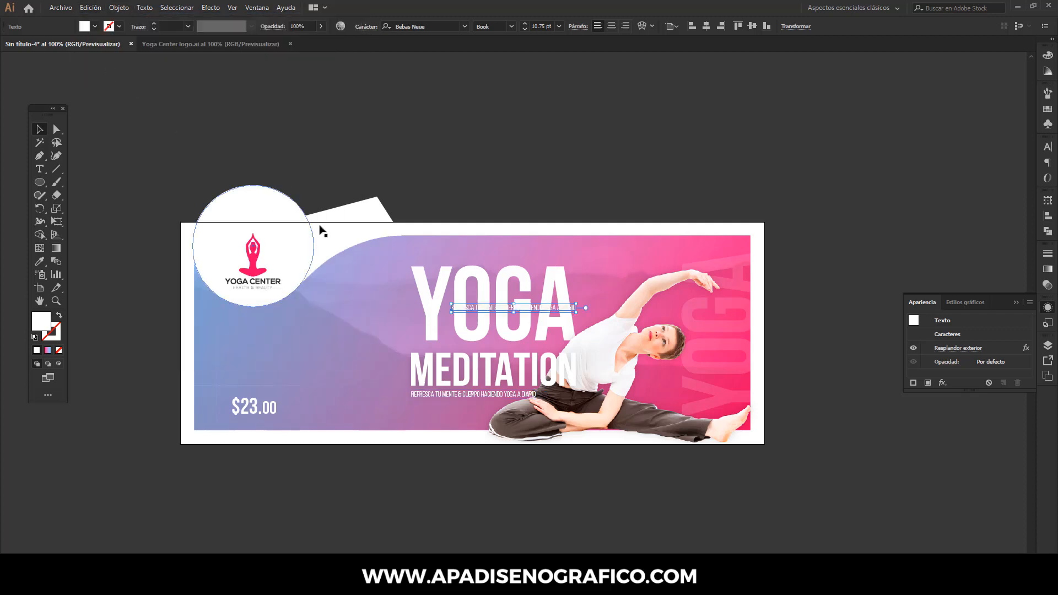
drag(440, 304, 239, 375)
drag(355, 381, 205, 285)
scroll(207, 325, up, 5)
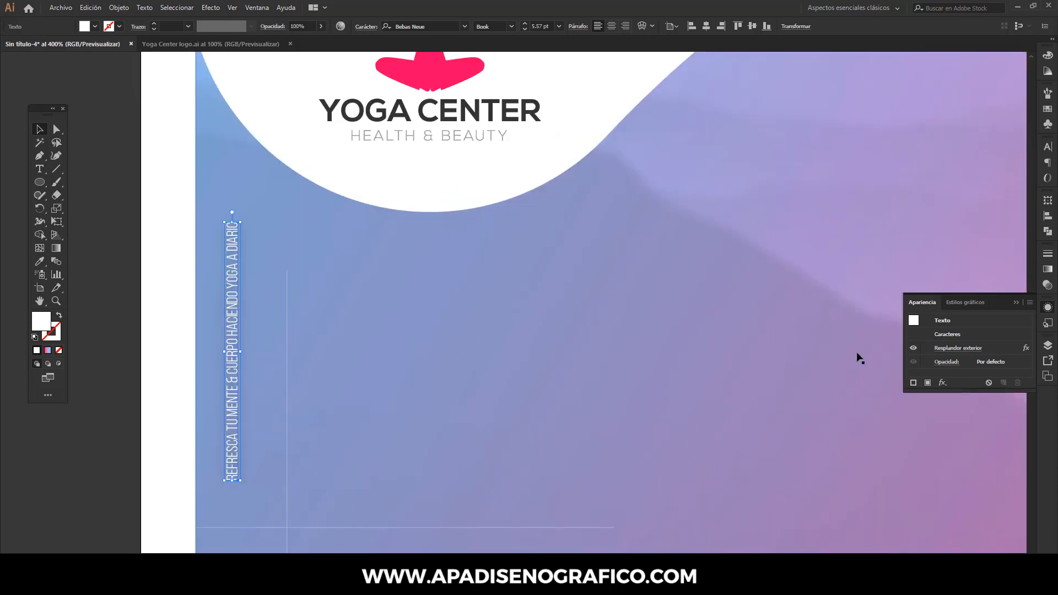
- Remove the outer glow effect from the vertical text copy and move it slightly closer to the vertical line
click(995, 351)
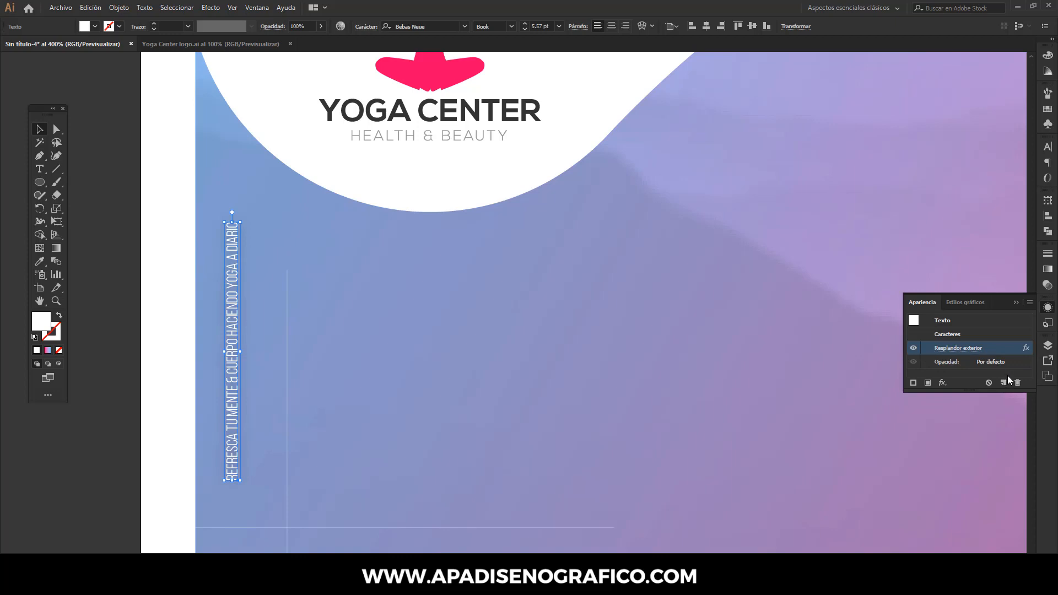
click(1017, 383)
click(1015, 302)
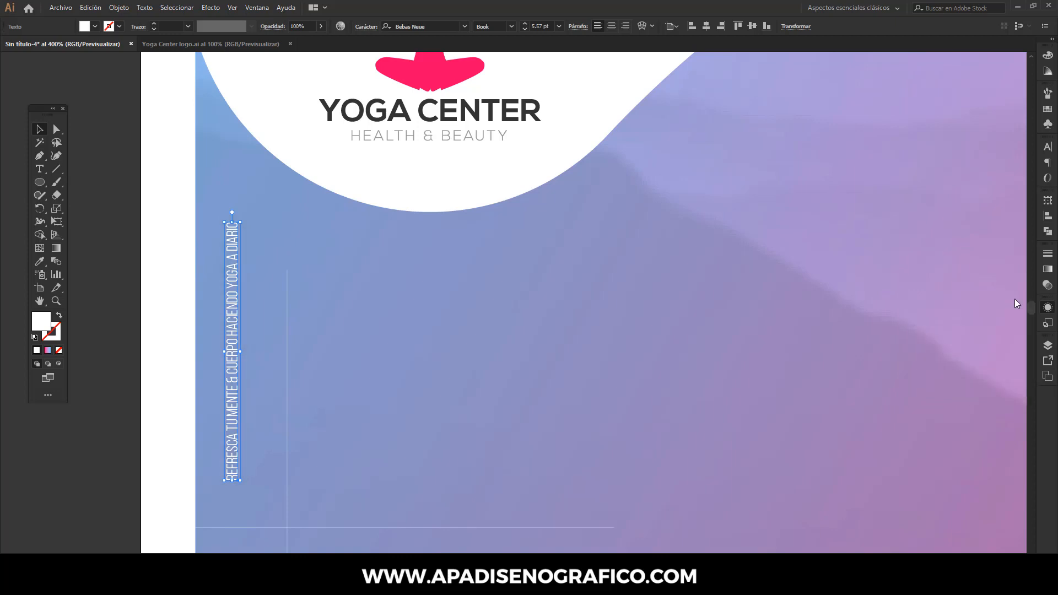
drag(232, 371, 239, 369)
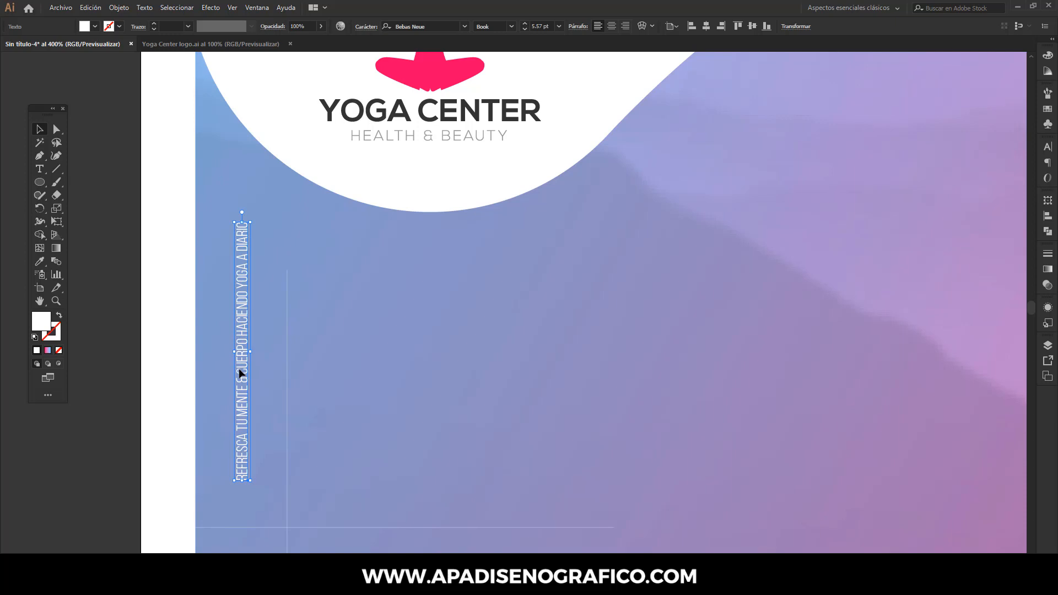
- Replace the vertical text with "SECCIONES POR SEMANAS" copied from the Notepad copy file
click(39, 169)
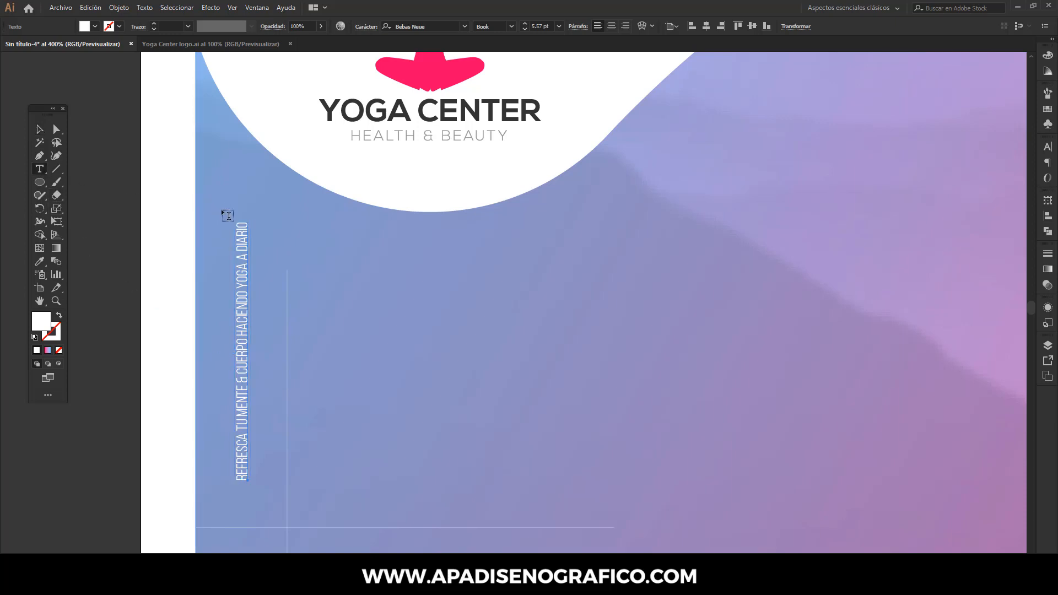
drag(242, 223, 250, 492)
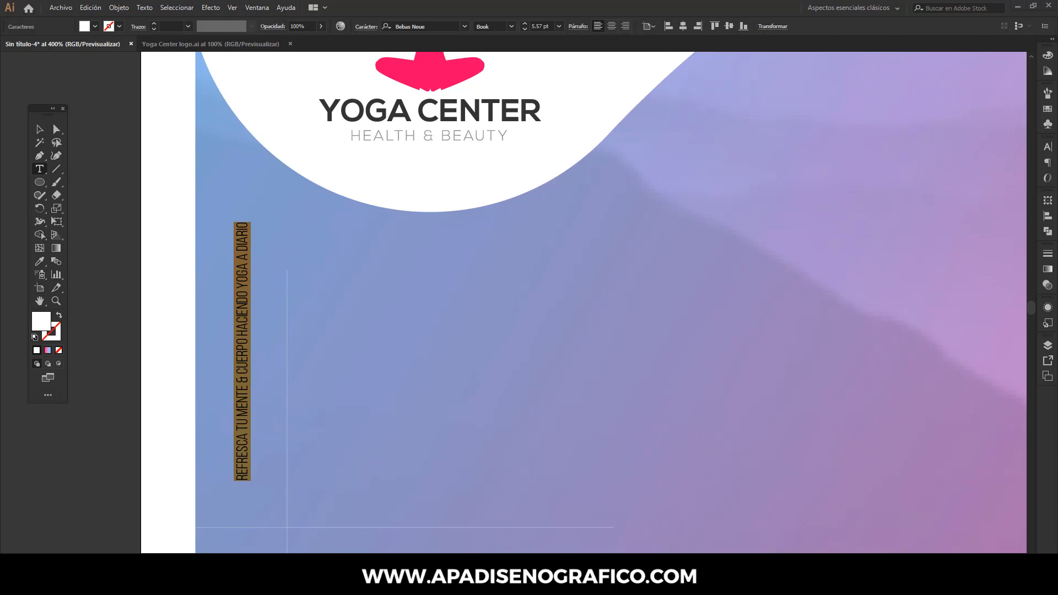
click(554, 582)
drag(339, 255, 245, 254)
right_click(254, 256)
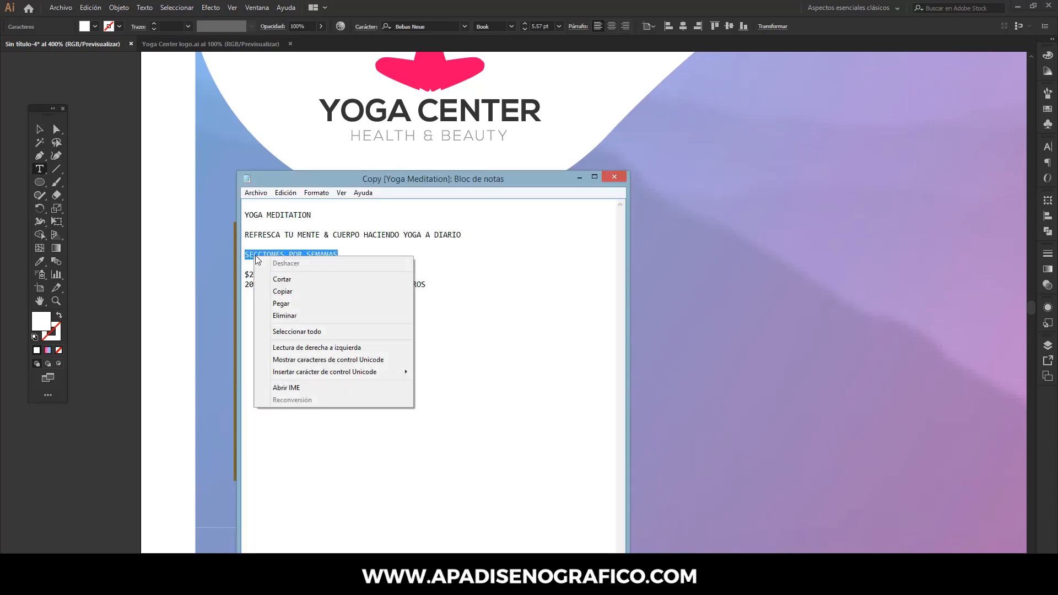
click(282, 292)
click(579, 177)
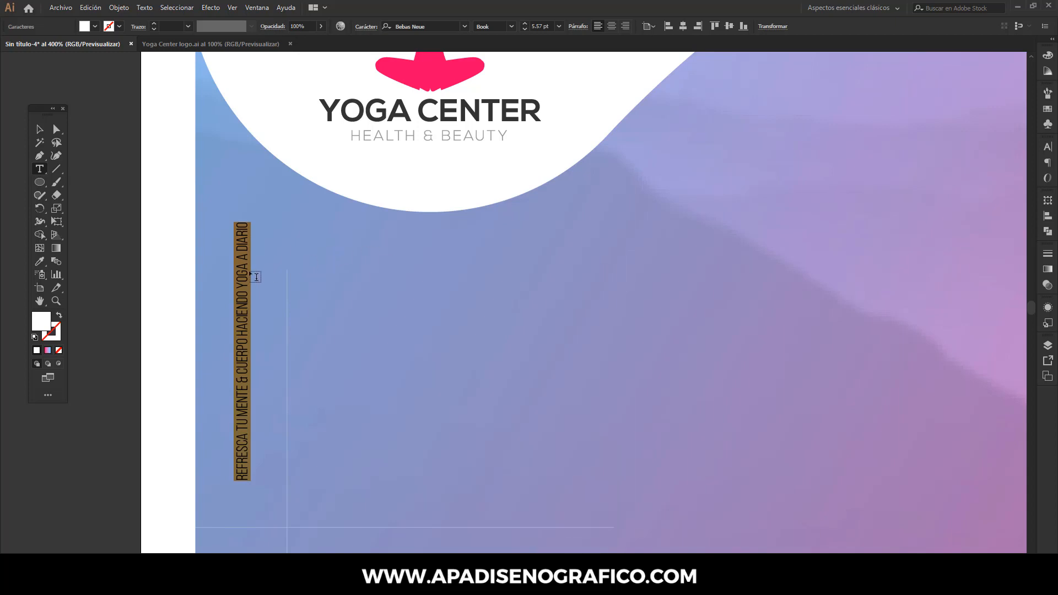
click(97, 7)
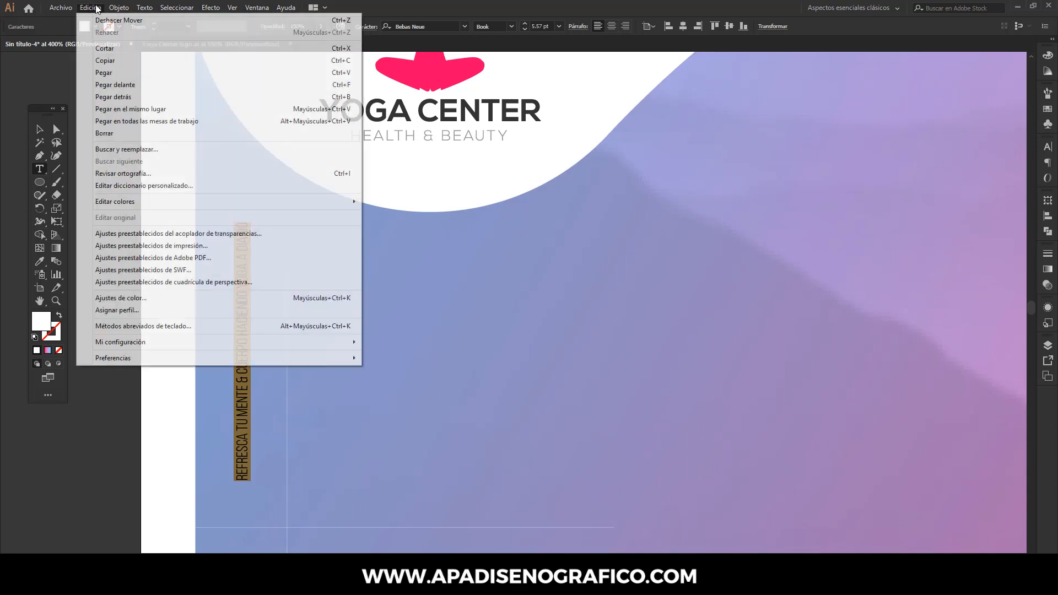
click(111, 74)
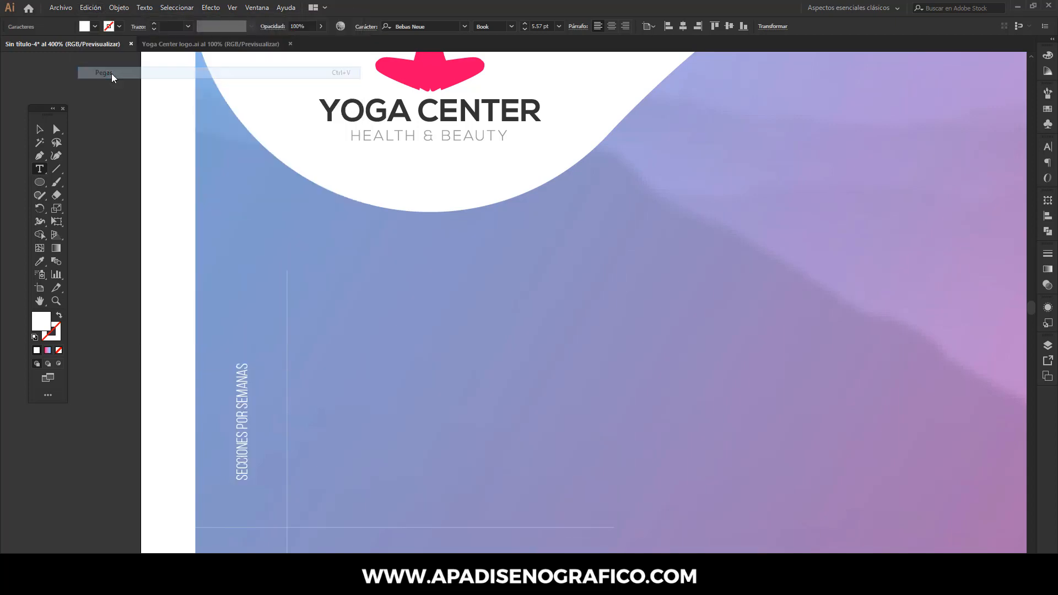
- Enlarge the vertical SECCIONES POR SEMANAS text to about 9.22 pt beside the vertical line
click(40, 130)
click(244, 381)
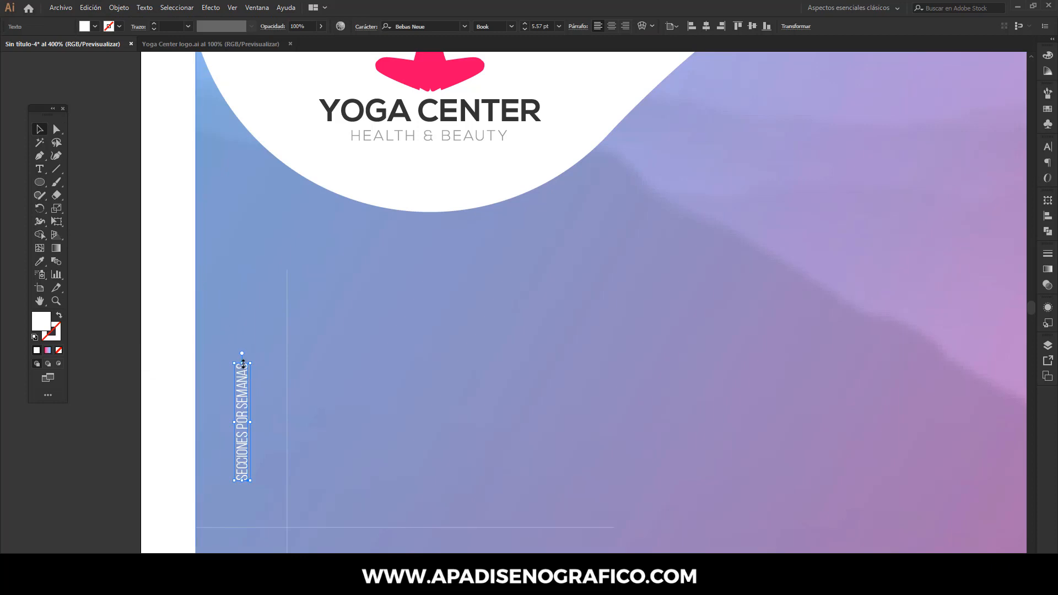
drag(244, 362, 247, 288)
- Duplicate the SECCIONES POR SEMANAS text, rotate the copy to horizontal and place it just below the price
key(ctrl+0)
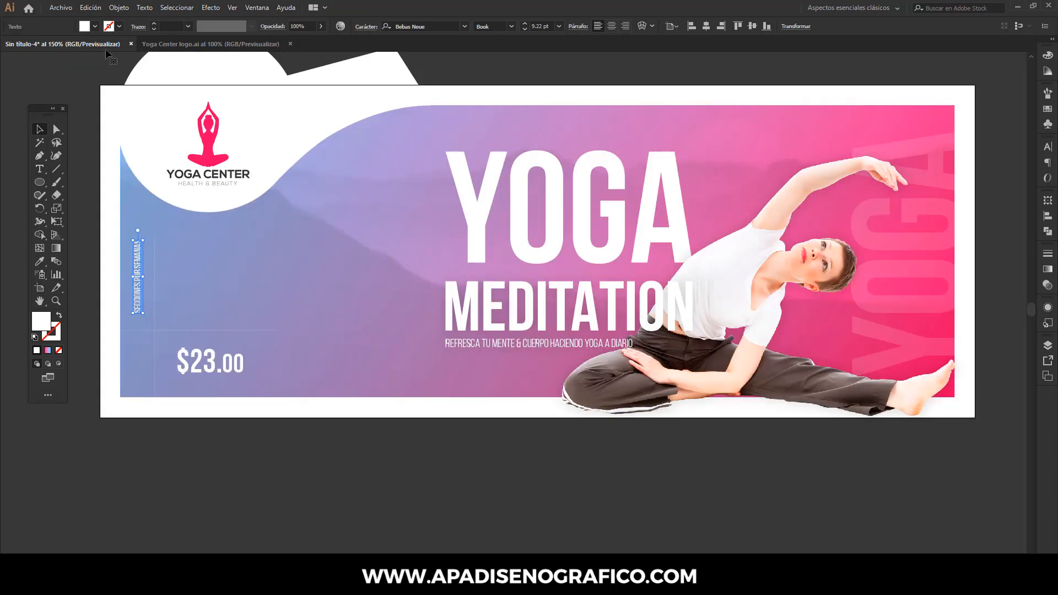
click(91, 8)
click(106, 63)
click(91, 8)
click(102, 71)
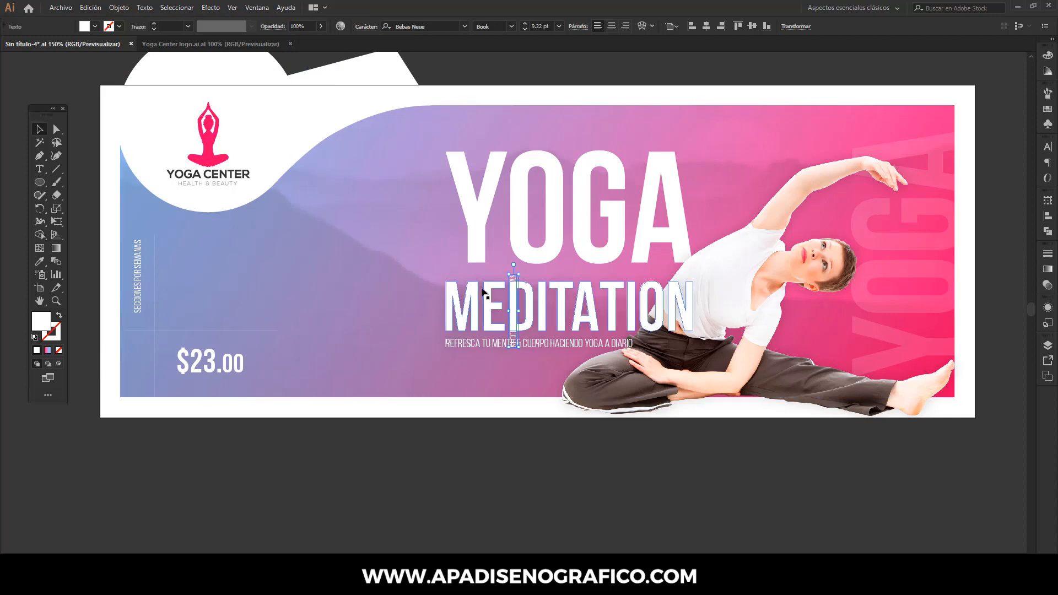
drag(513, 291, 221, 385)
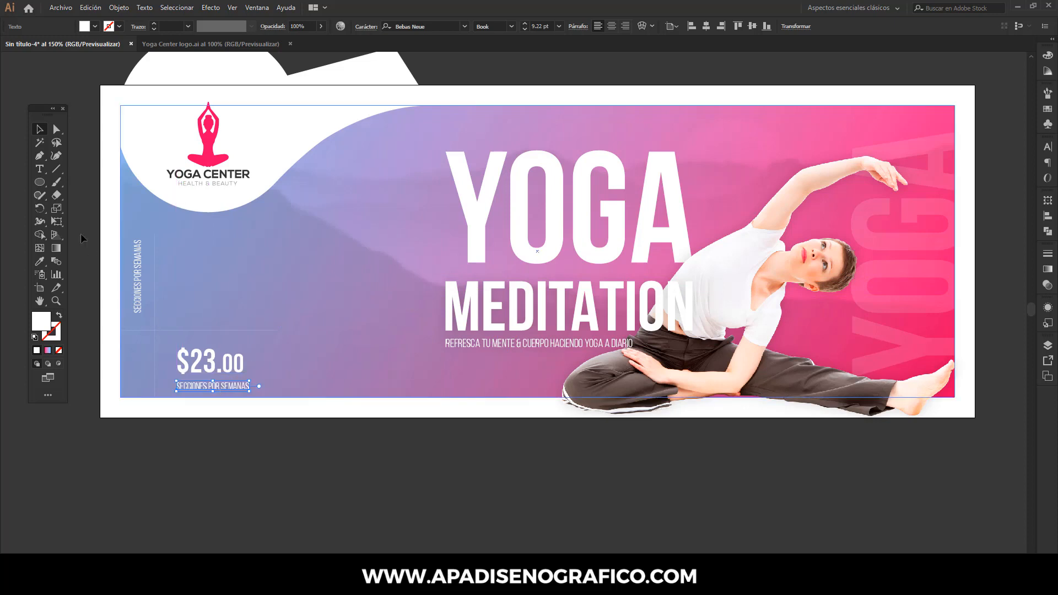
- Replace the text below the price with "20% DE DESCUENTO PARA LOS NUEVOS MIEMBROS" copied from the Notepad copy file
click(39, 169)
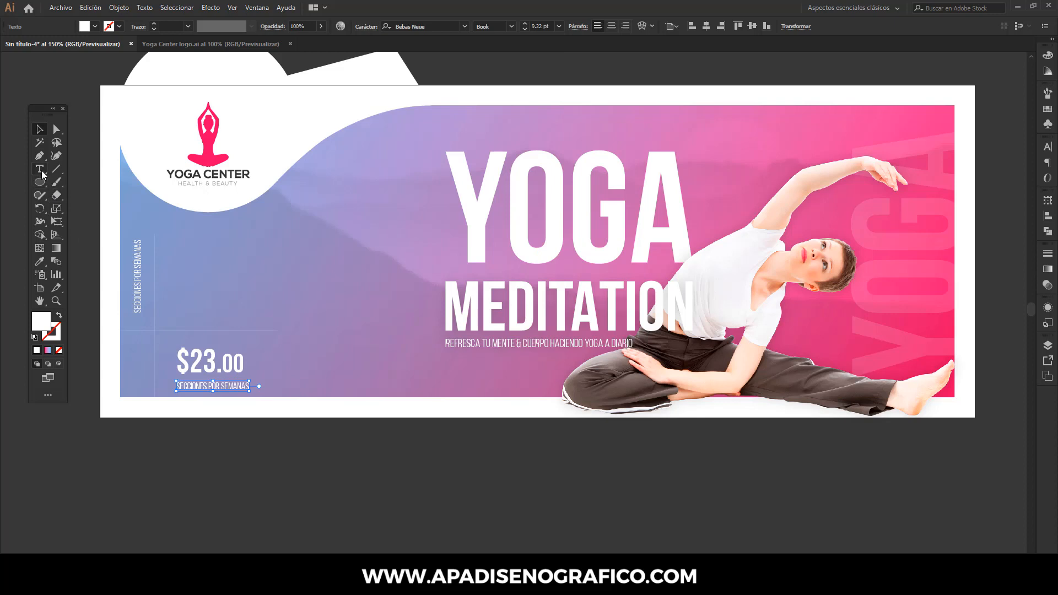
click(222, 386)
drag(249, 385, 171, 384)
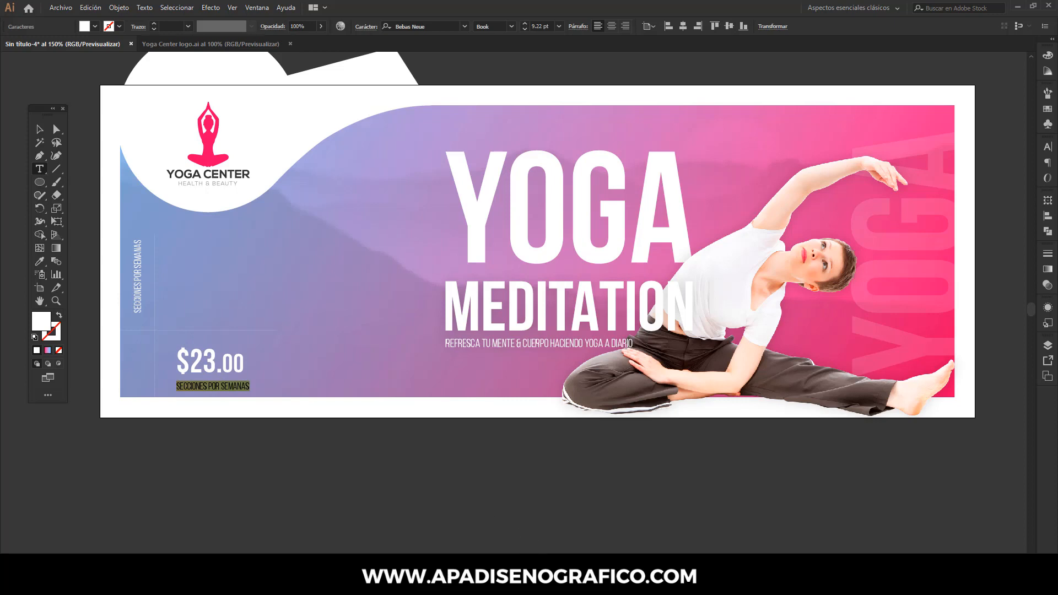
key(alt+Tab)
click(405, 284)
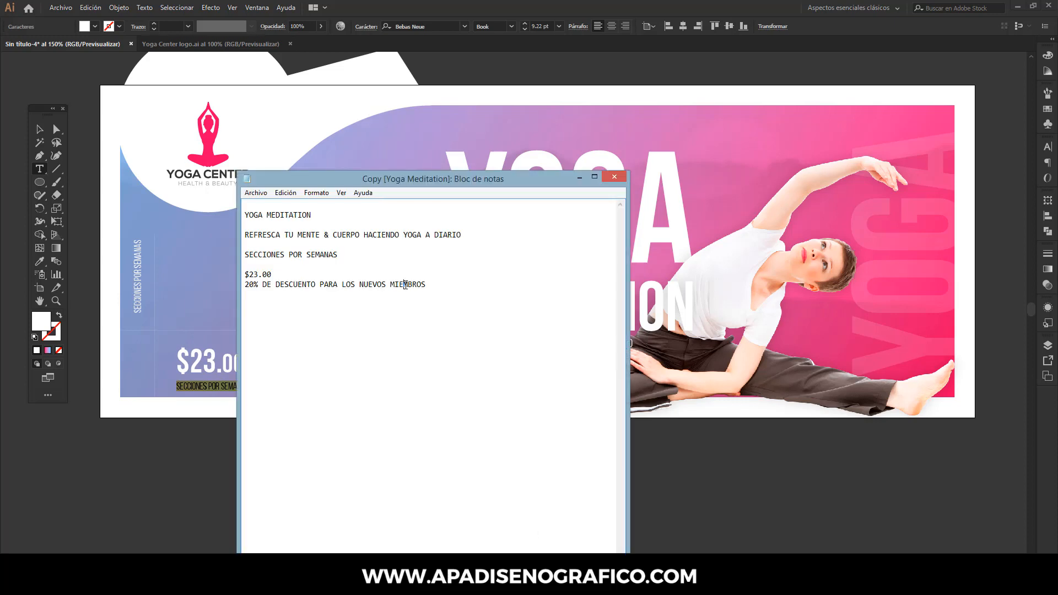
drag(425, 284, 249, 284)
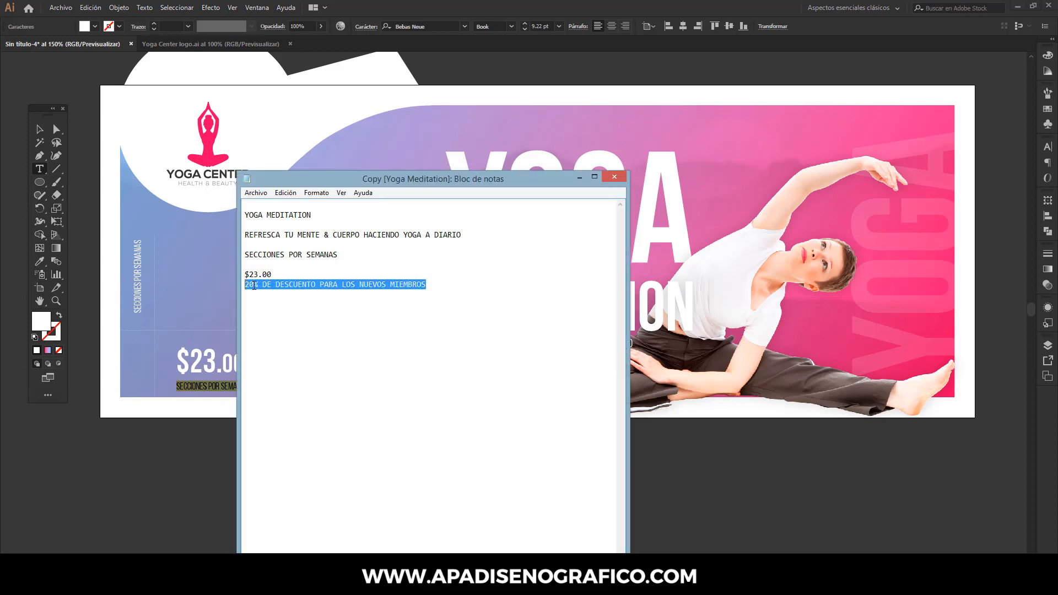
right_click(254, 285)
click(282, 321)
click(578, 178)
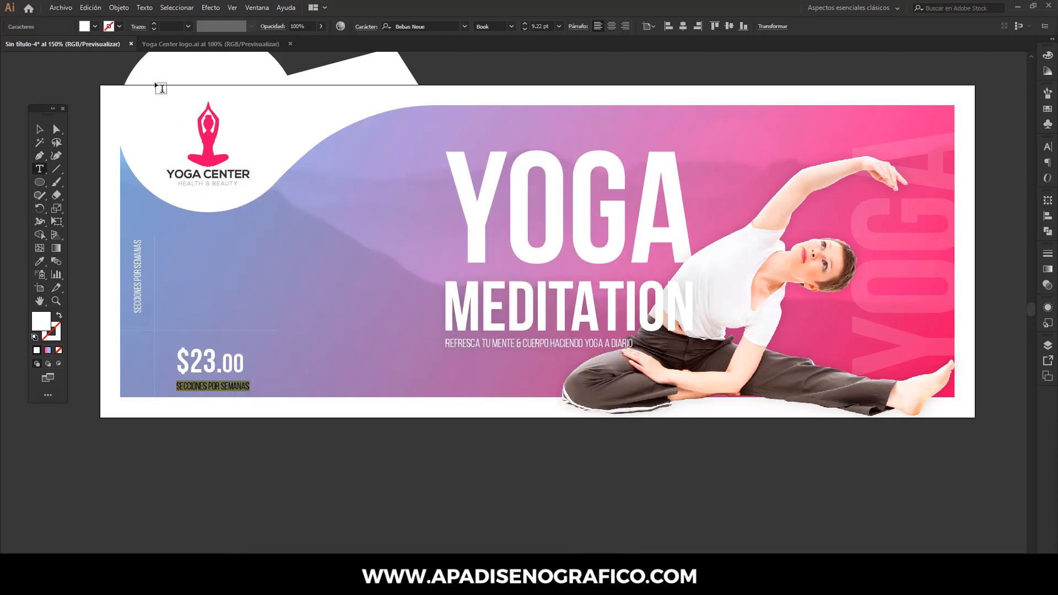
click(90, 7)
click(118, 74)
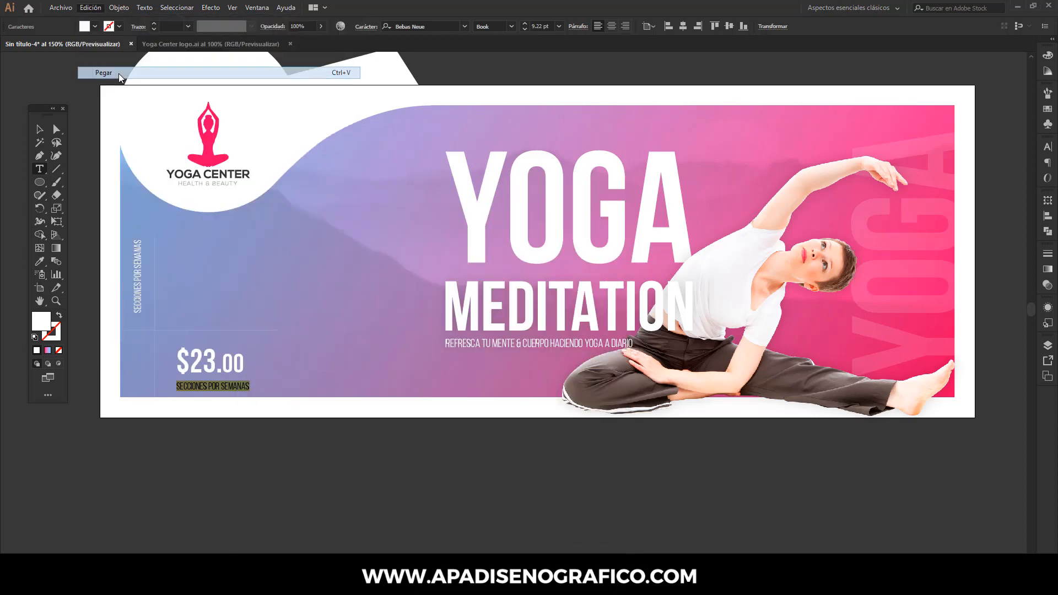
click(39, 128)
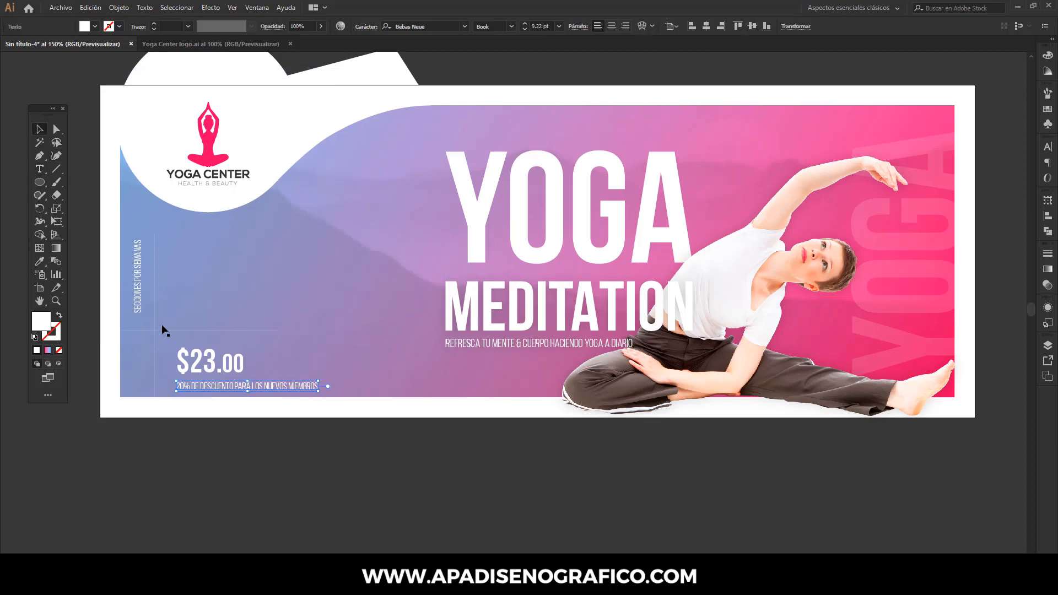
- Convert the $23.00 price and the discount text below it to outlines
shift+click(219, 368)
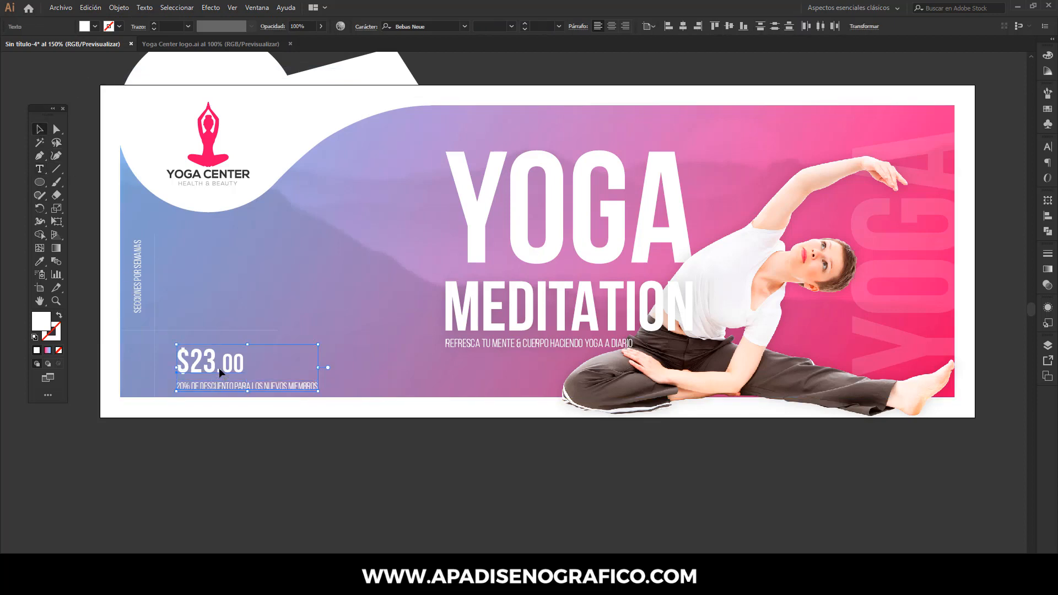
right_click(219, 368)
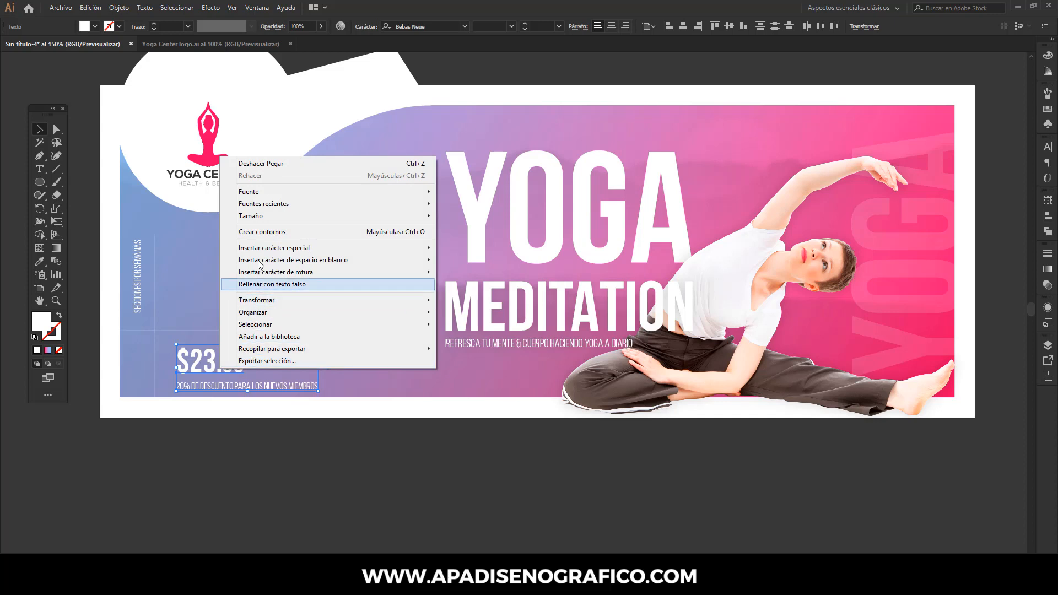
click(263, 232)
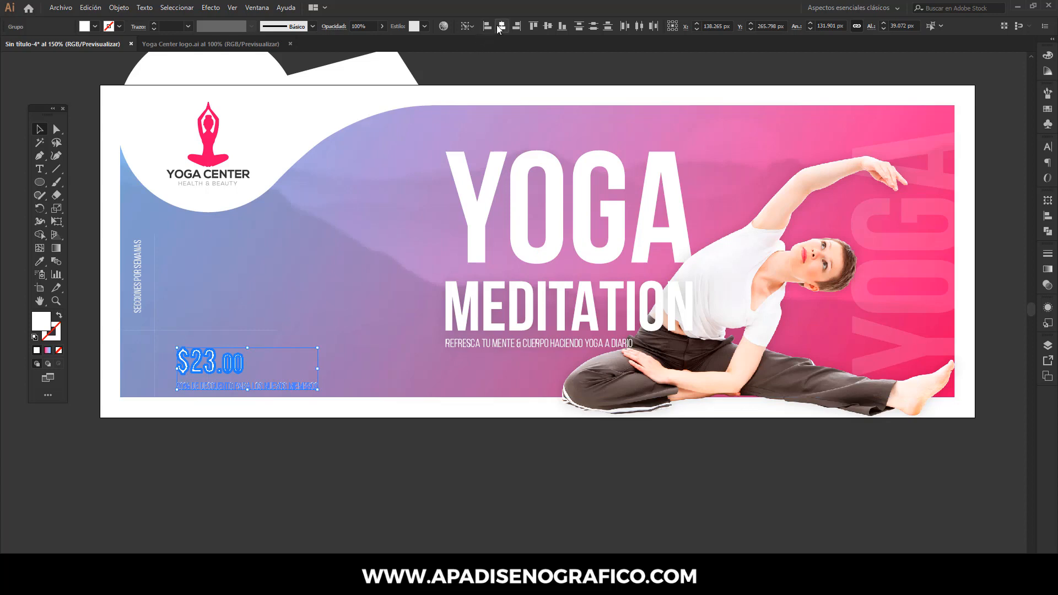
- Center the price and discount text on each other and move them to X 131.36 px, Y 262.798 px, beside the vertical line
mouse_move(253, 365)
mouse_down()
mouse_move(216, 365)
mouse_move(245, 365)
mouse_up()
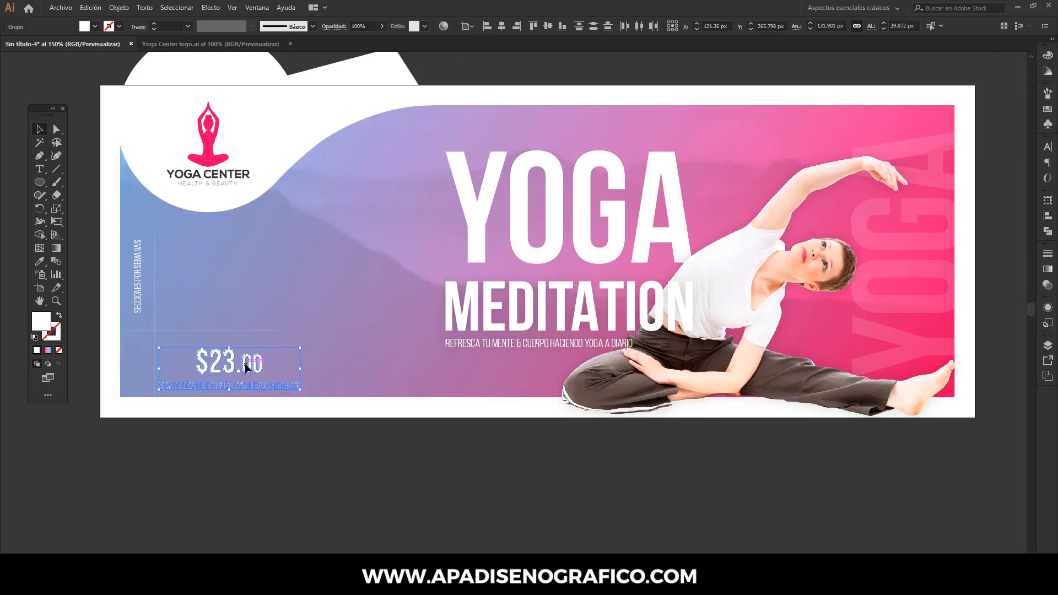
key(shift+Right)
key(Up)
key(Up)
key(Up)
key(Up)
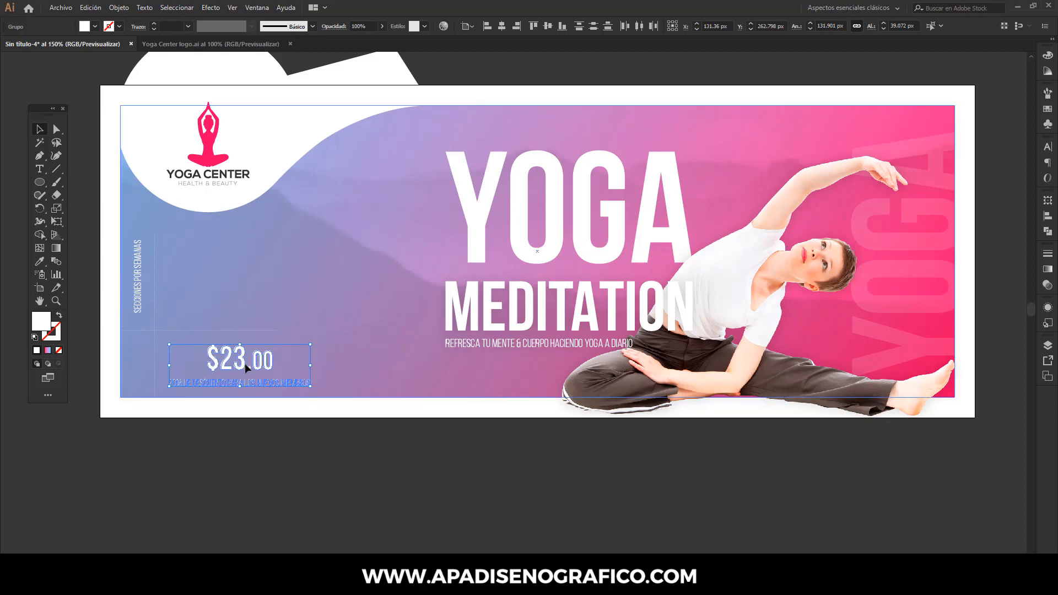
click(260, 438)
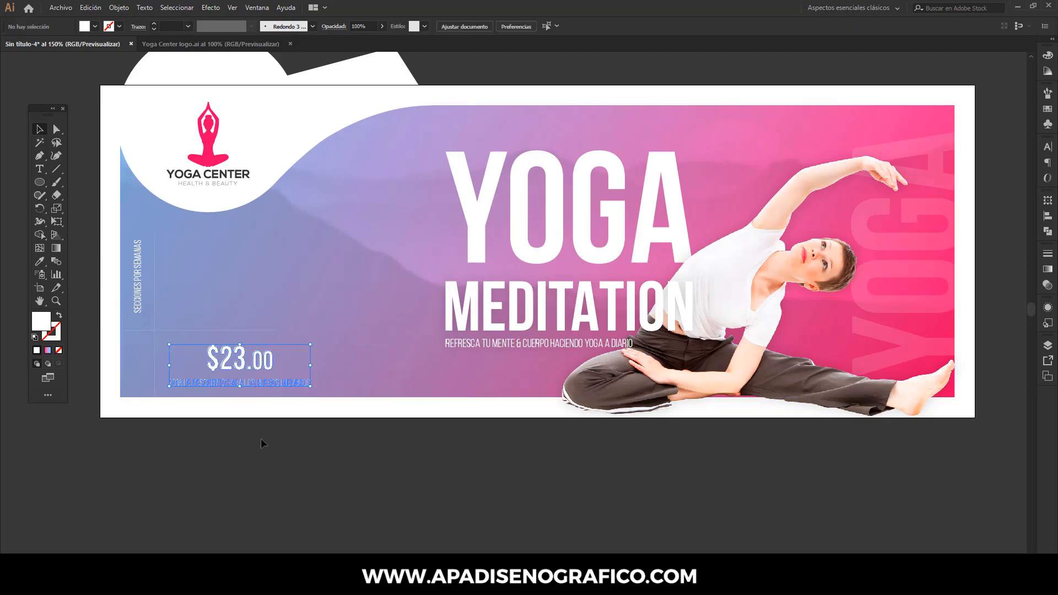
- Duplicate the crossing horizontal and vertical lines together and group the copies
key(ctrl+minus)
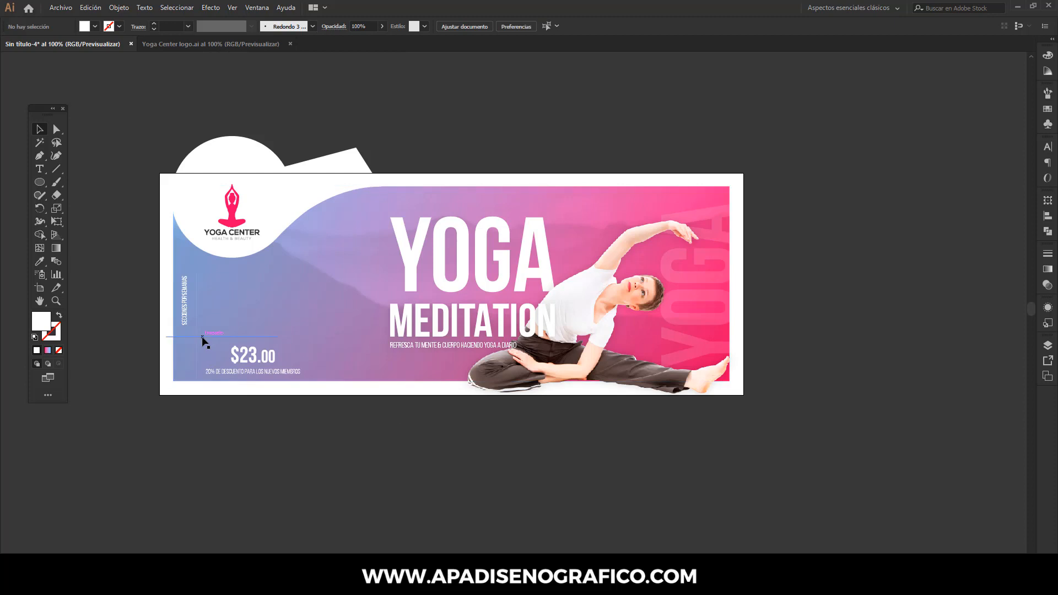
click(202, 336)
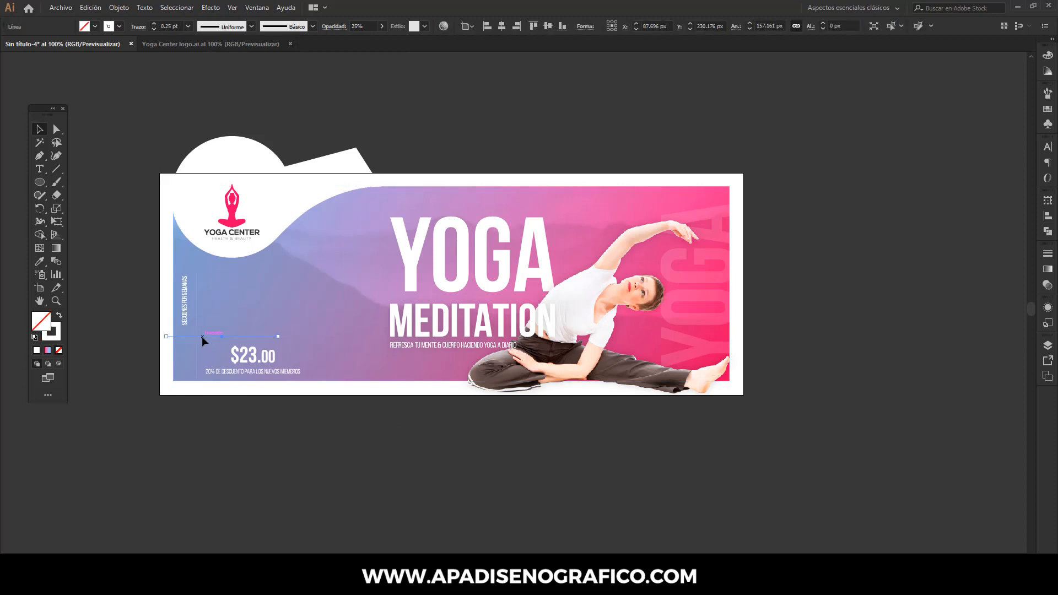
shift+click(196, 308)
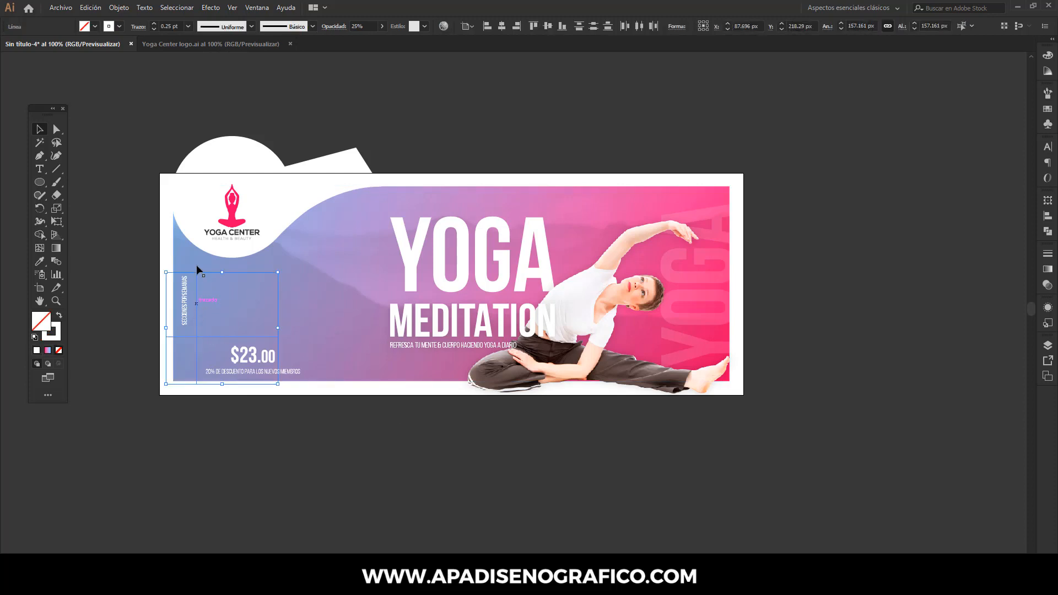
click(98, 9)
click(108, 61)
click(98, 9)
click(103, 71)
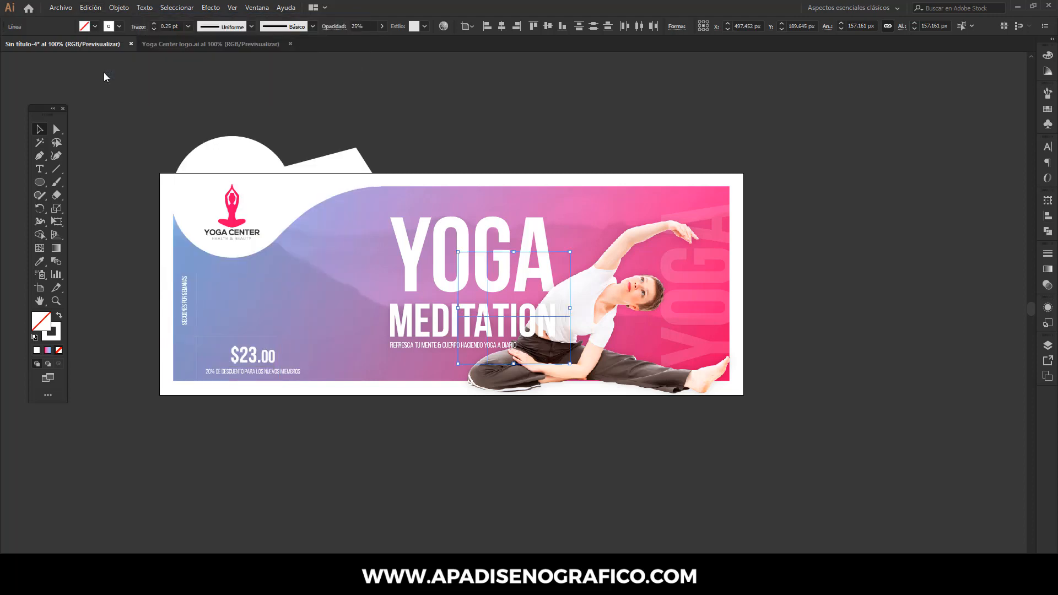
right_click(488, 303)
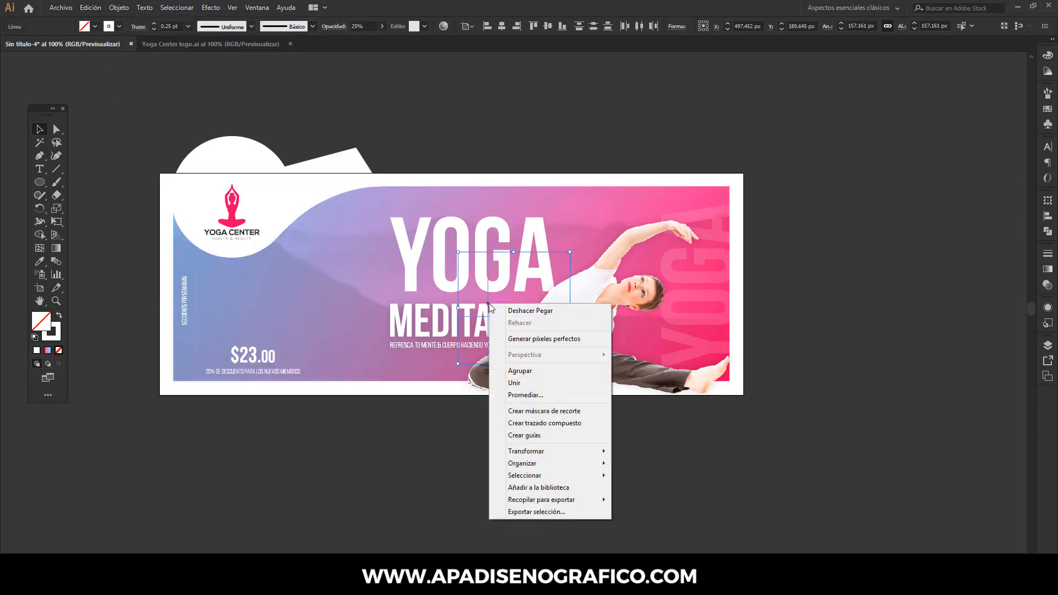
click(518, 371)
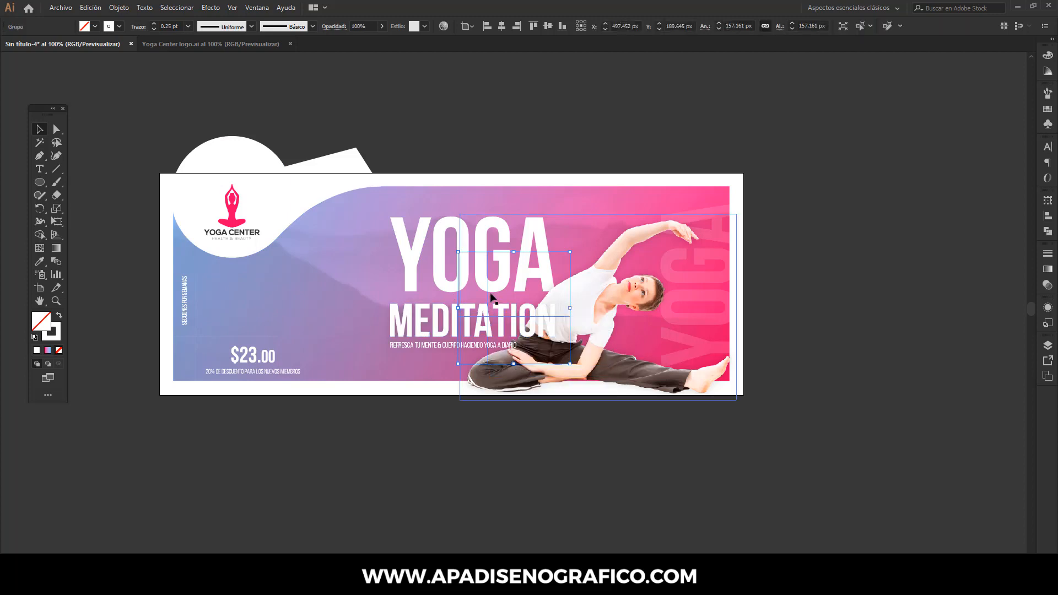
- Rotate the copied line group 90° clockwise and place it over the woman's raised arm at about X 705 px, Y 100 px
drag(577, 252, 537, 330)
drag(505, 285, 654, 221)
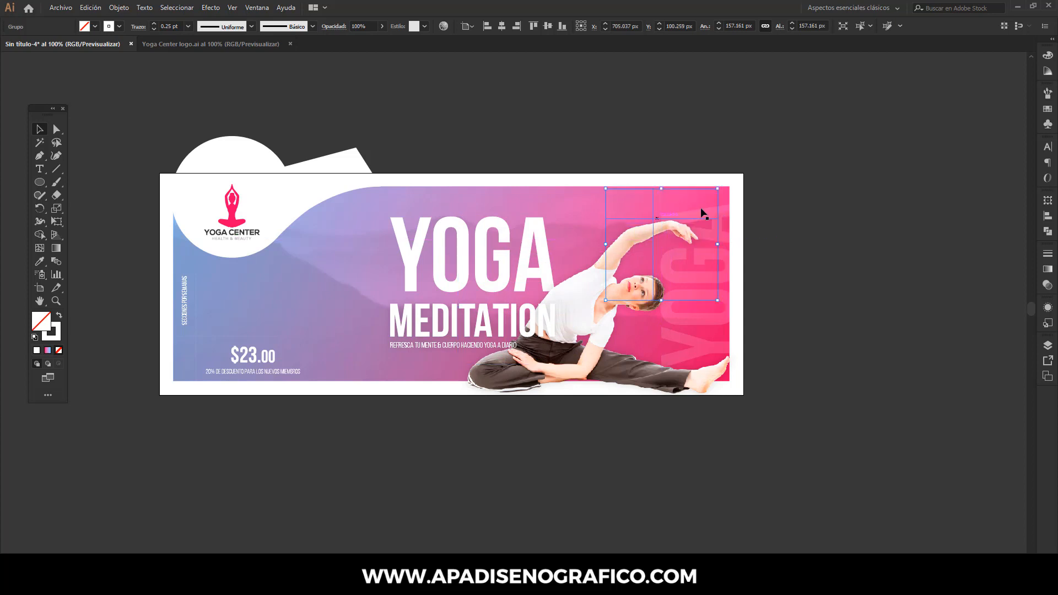
click(840, 209)
- Open the document's display options
click(232, 7)
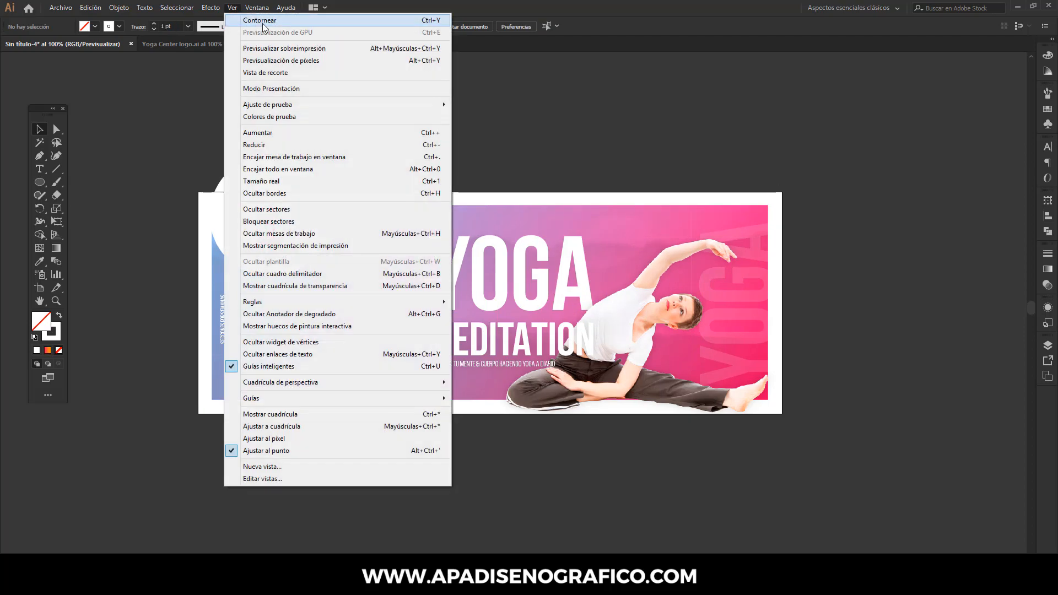